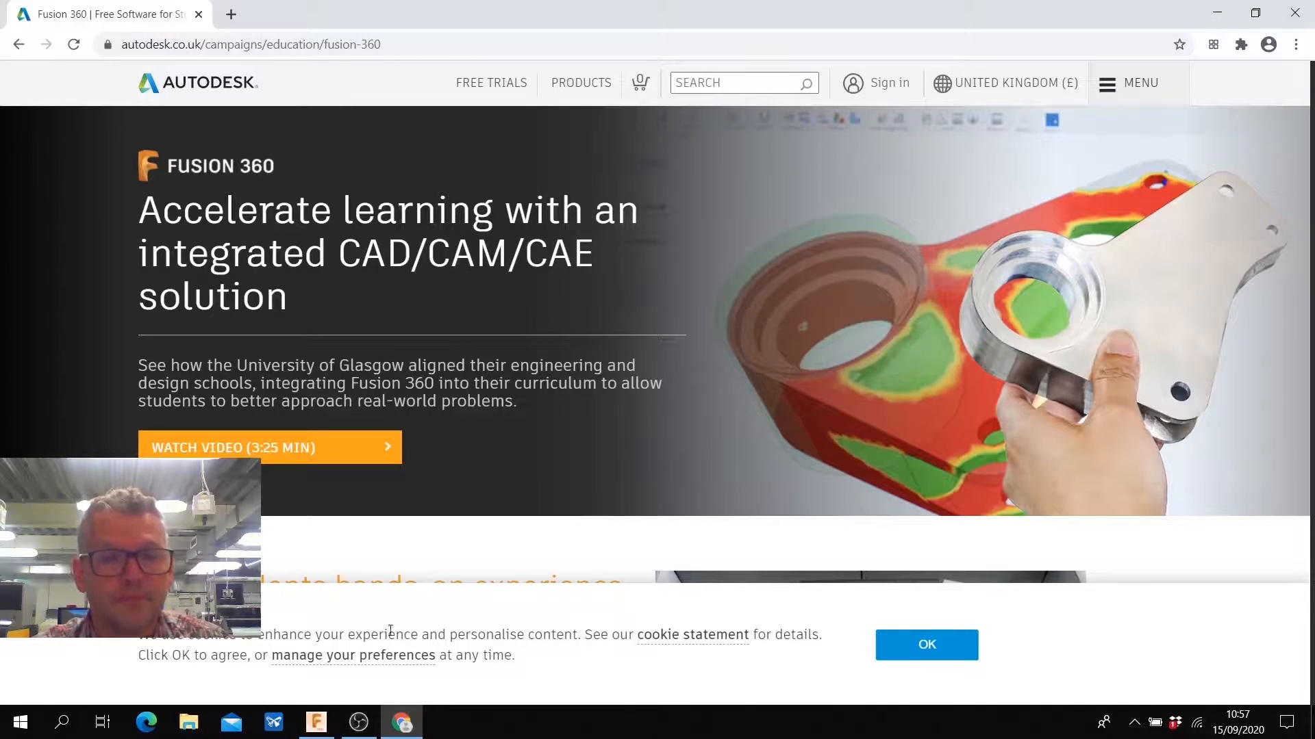
- Switch to Fusion 360 and expand the design's sketches to list the profile sketch
left_click(316, 722)
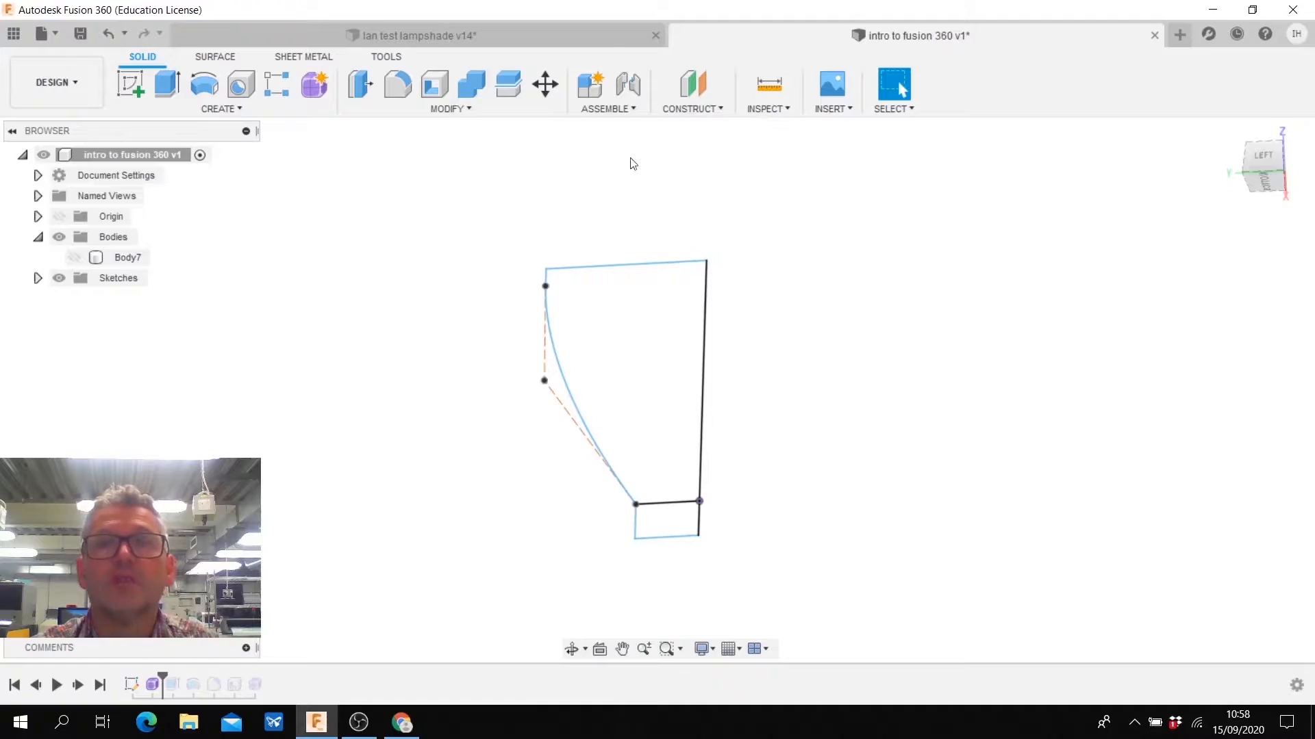
left_click(502, 32)
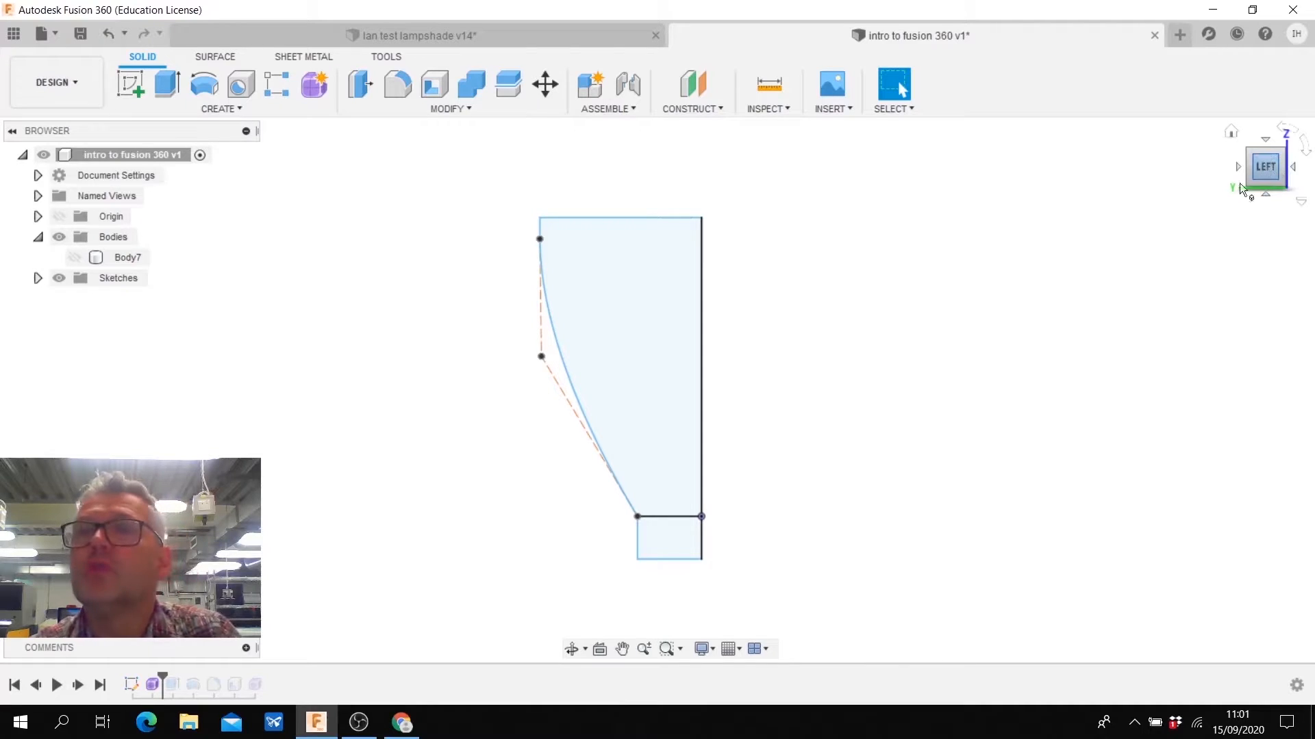
mouse_move(1266, 171)
left_mouse_down()
mouse_move(1255, 181)
mouse_move(1268, 179)
left_mouse_up()
scroll(807, 346, "down", 5)
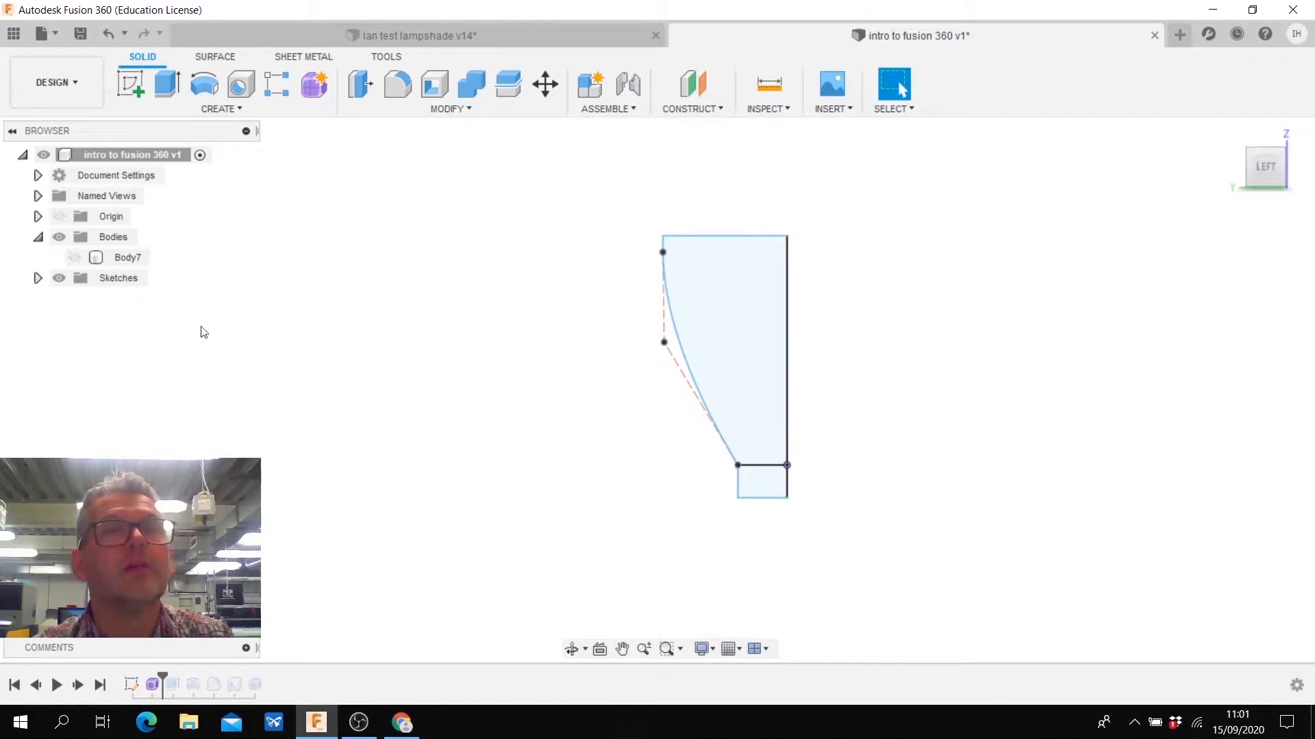
left_click(38, 278)
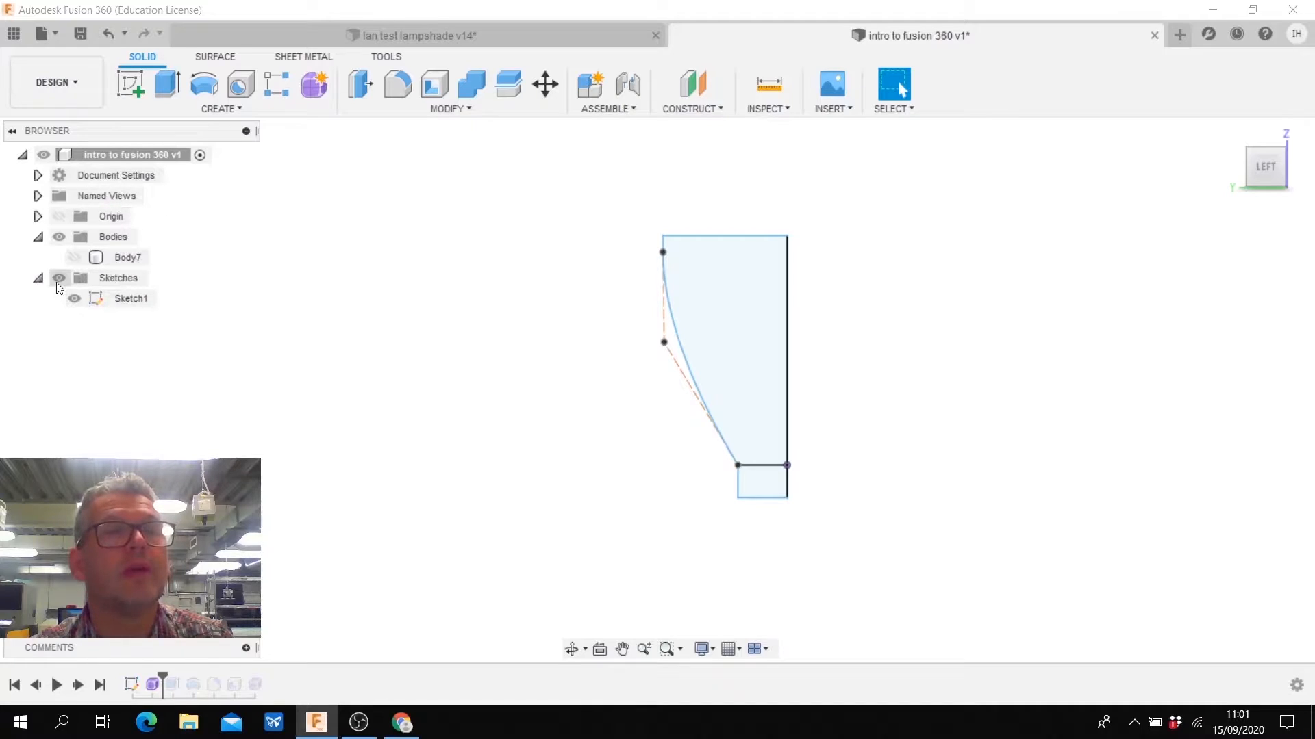
right_click(122, 298)
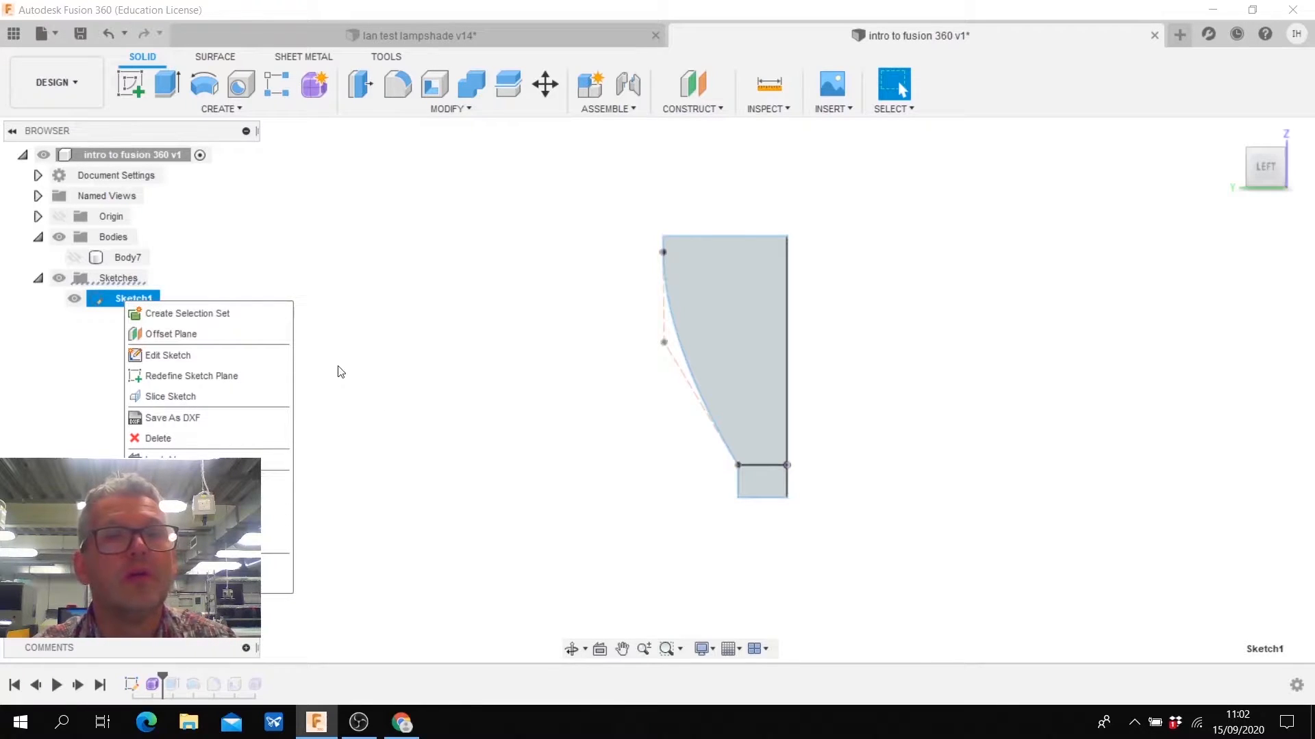
key("Escape")
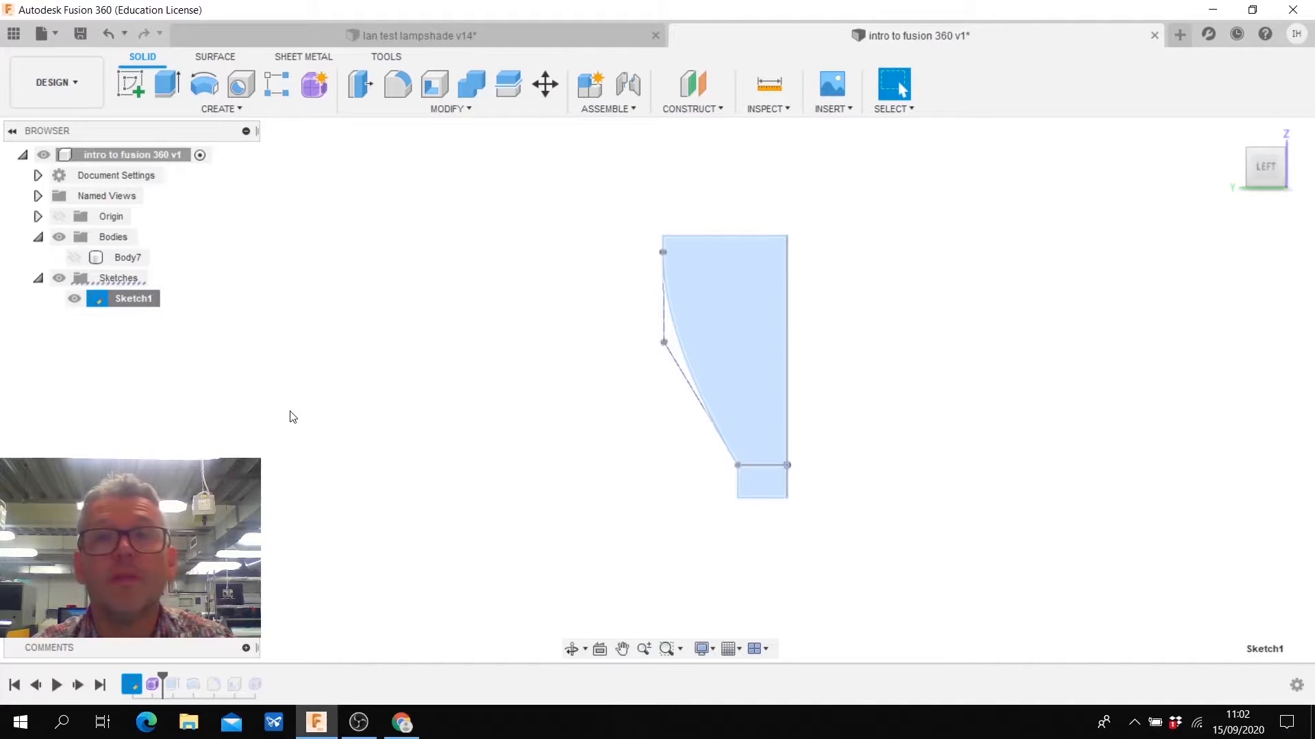
- Extrude both profiles of Sketch1 symmetrically about the sketch plane as a new body, with a distance of -60 mm
left_click(1232, 134)
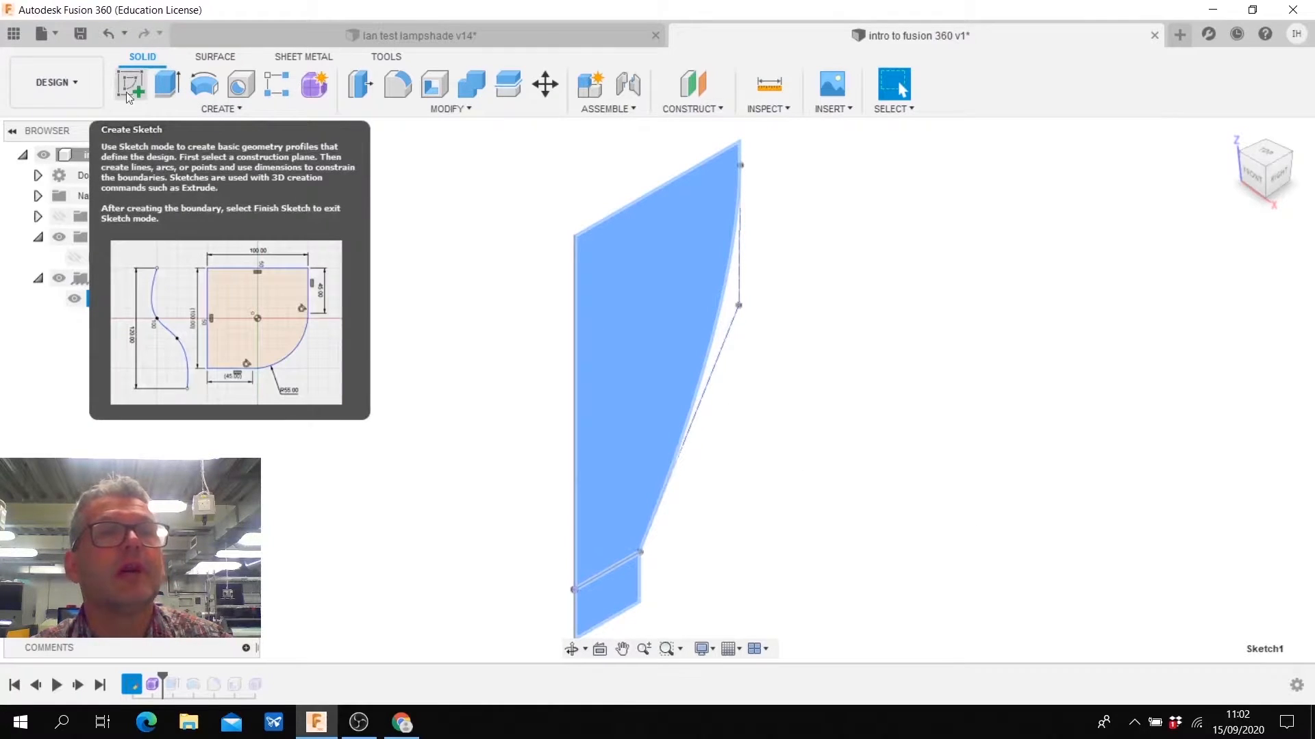
left_click(166, 90)
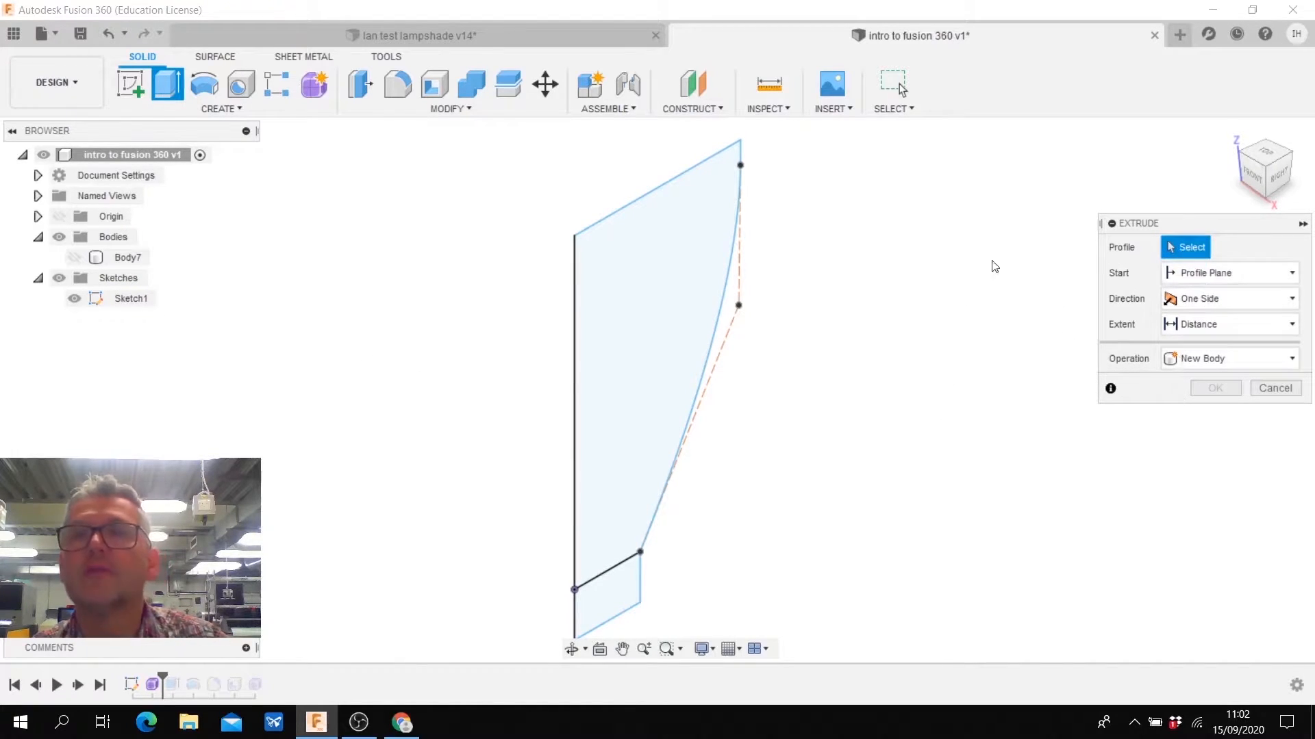
left_click(650, 271)
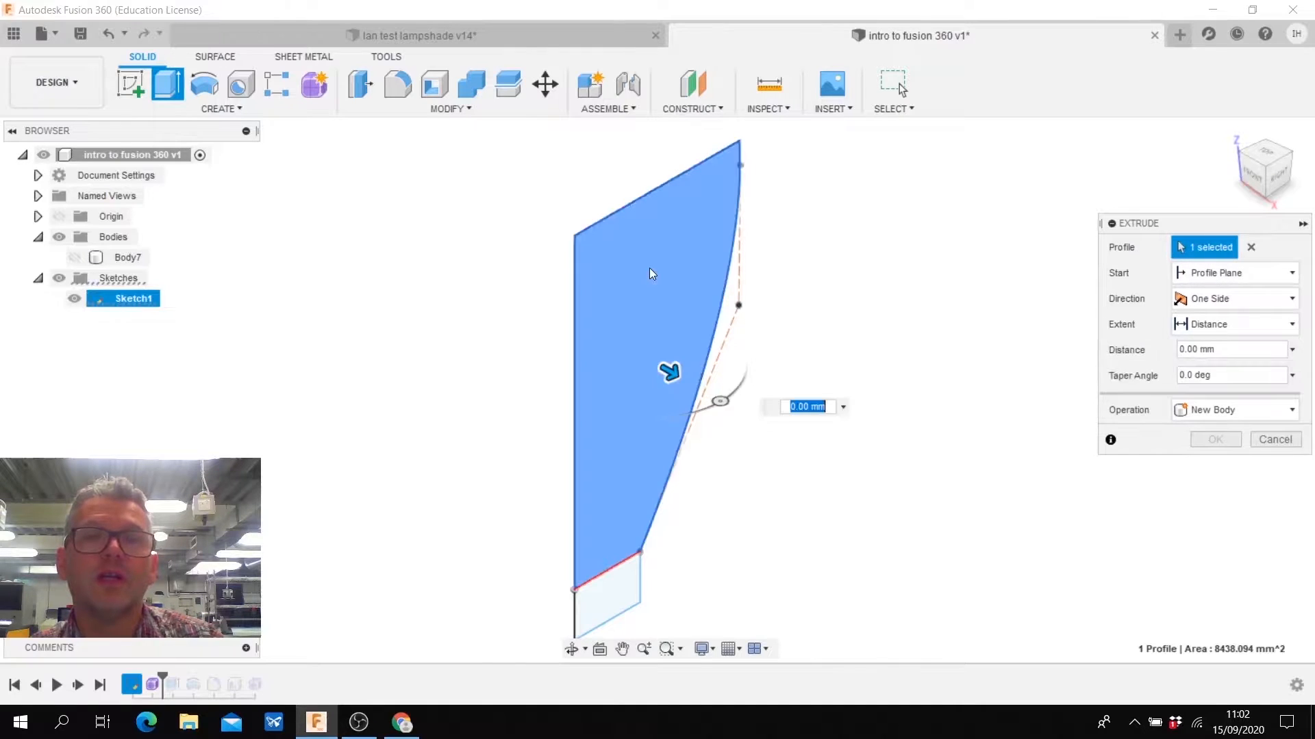
left_click(618, 602)
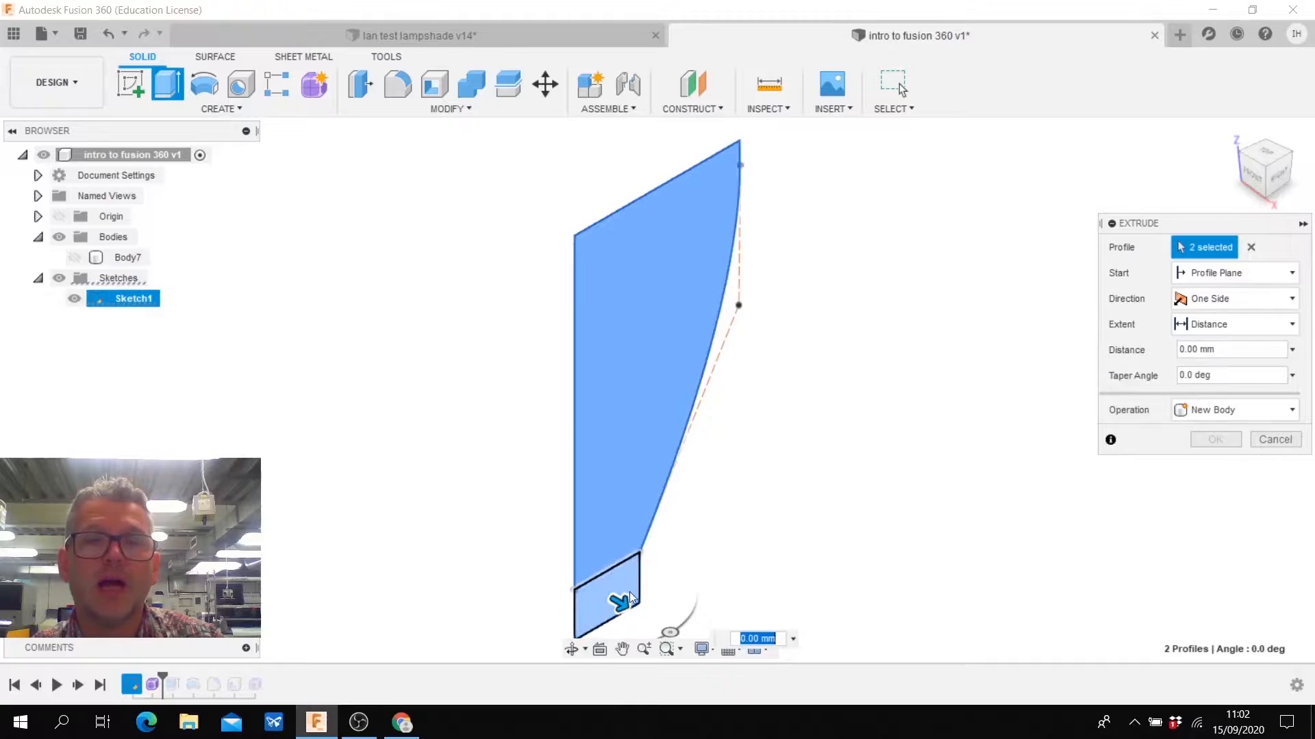
left_click_drag(621, 602, 480, 552)
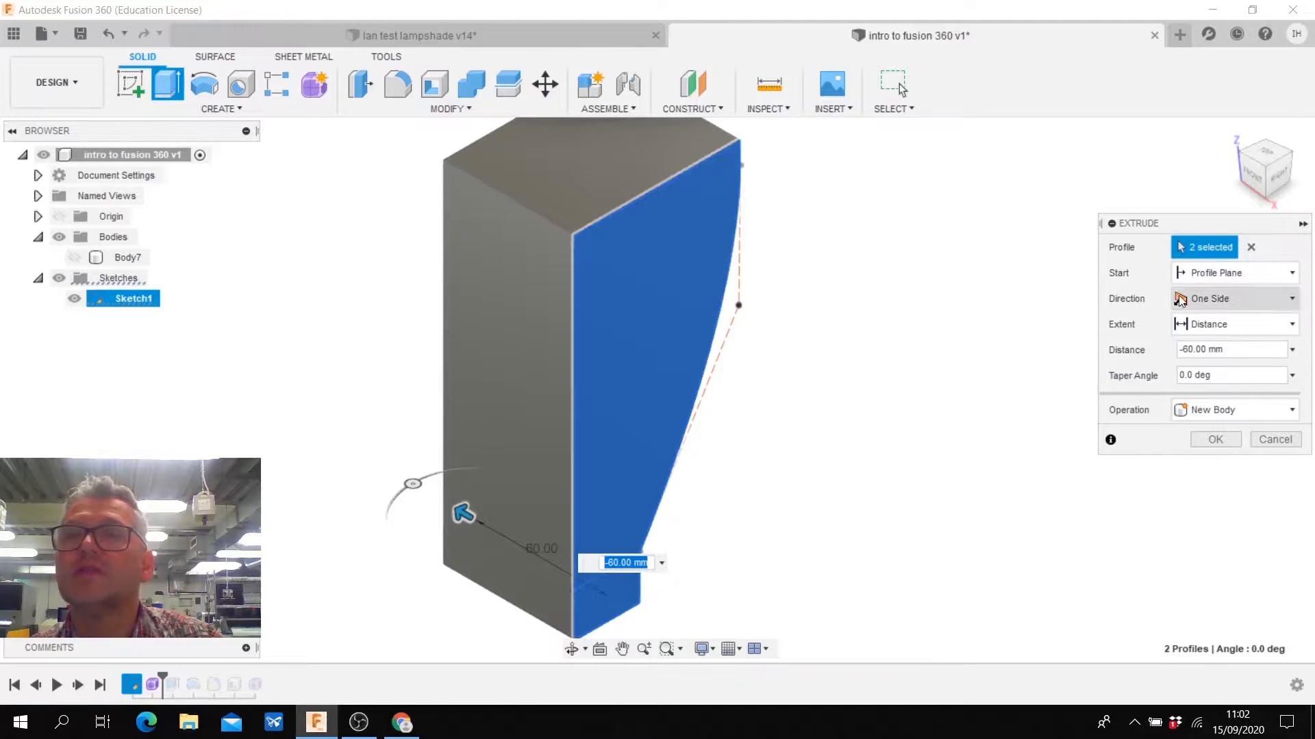
left_click(1291, 301)
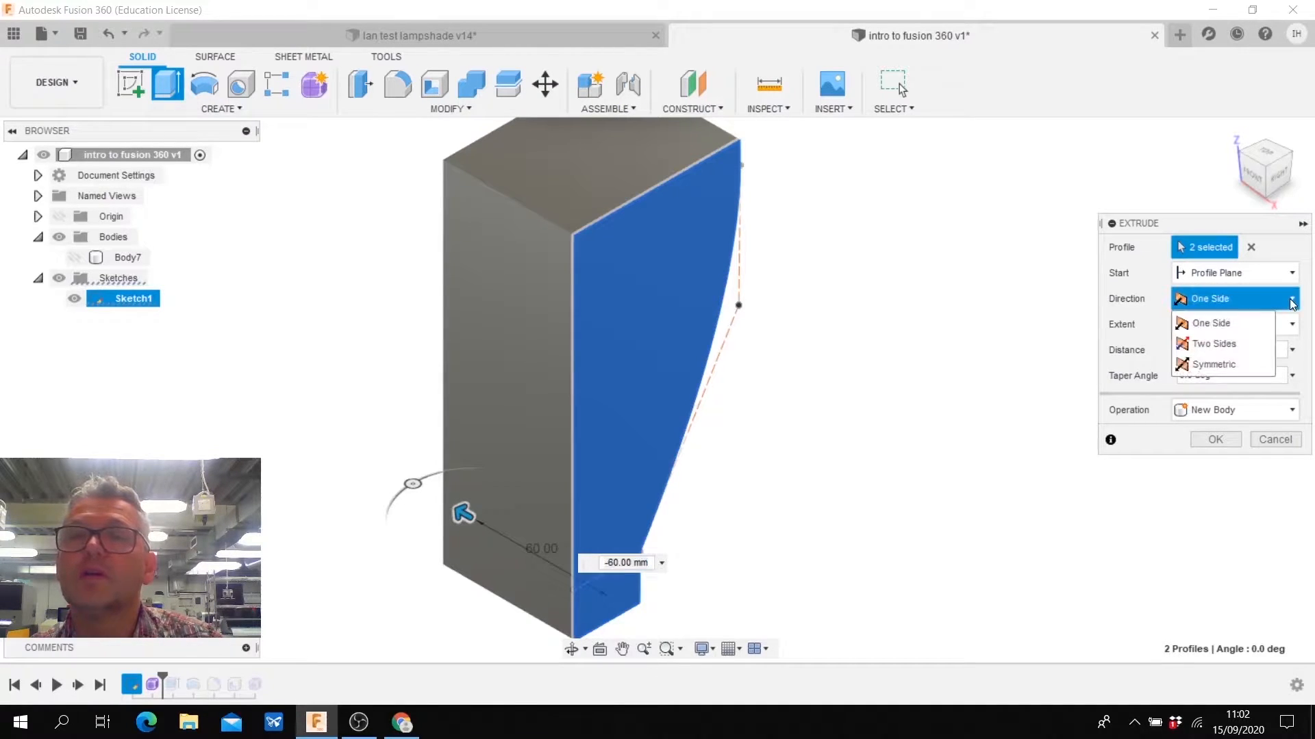
left_click(1210, 366)
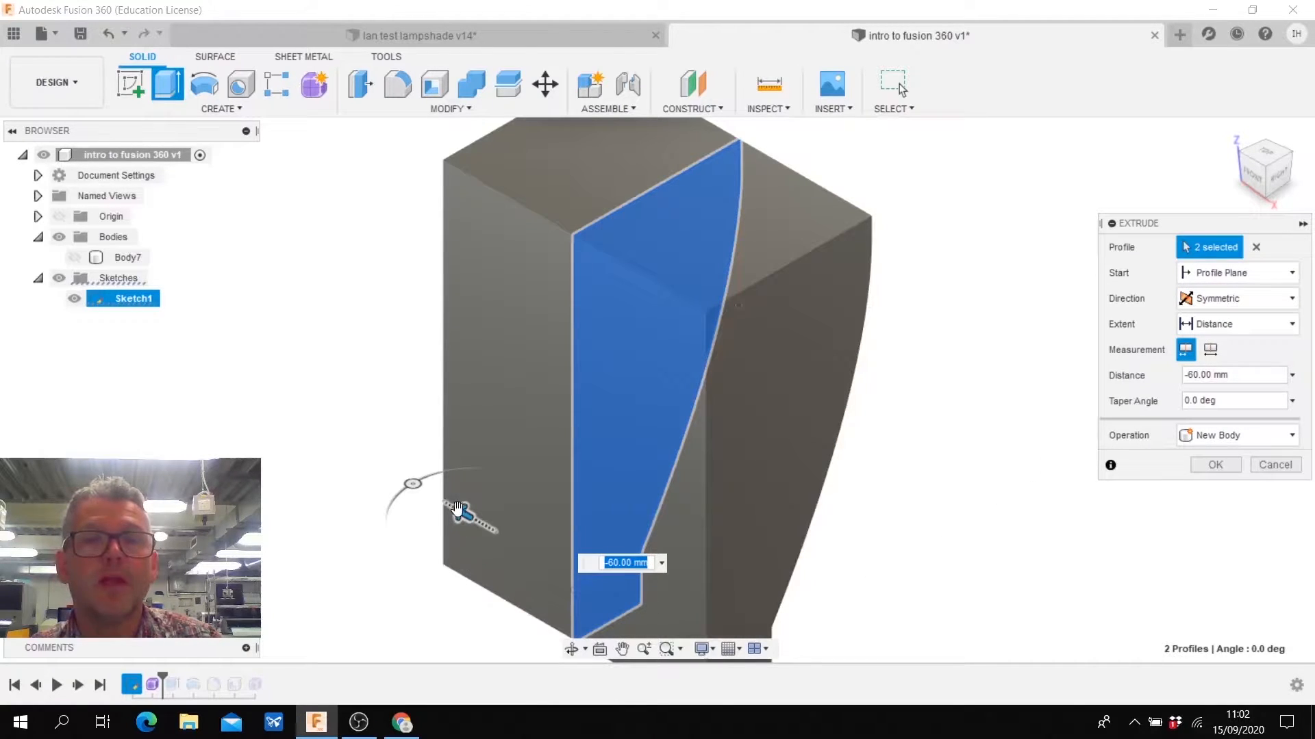
mouse_move(464, 514)
left_mouse_down()
mouse_move(539, 560)
mouse_move(449, 505)
mouse_move(464, 525)
left_mouse_up()
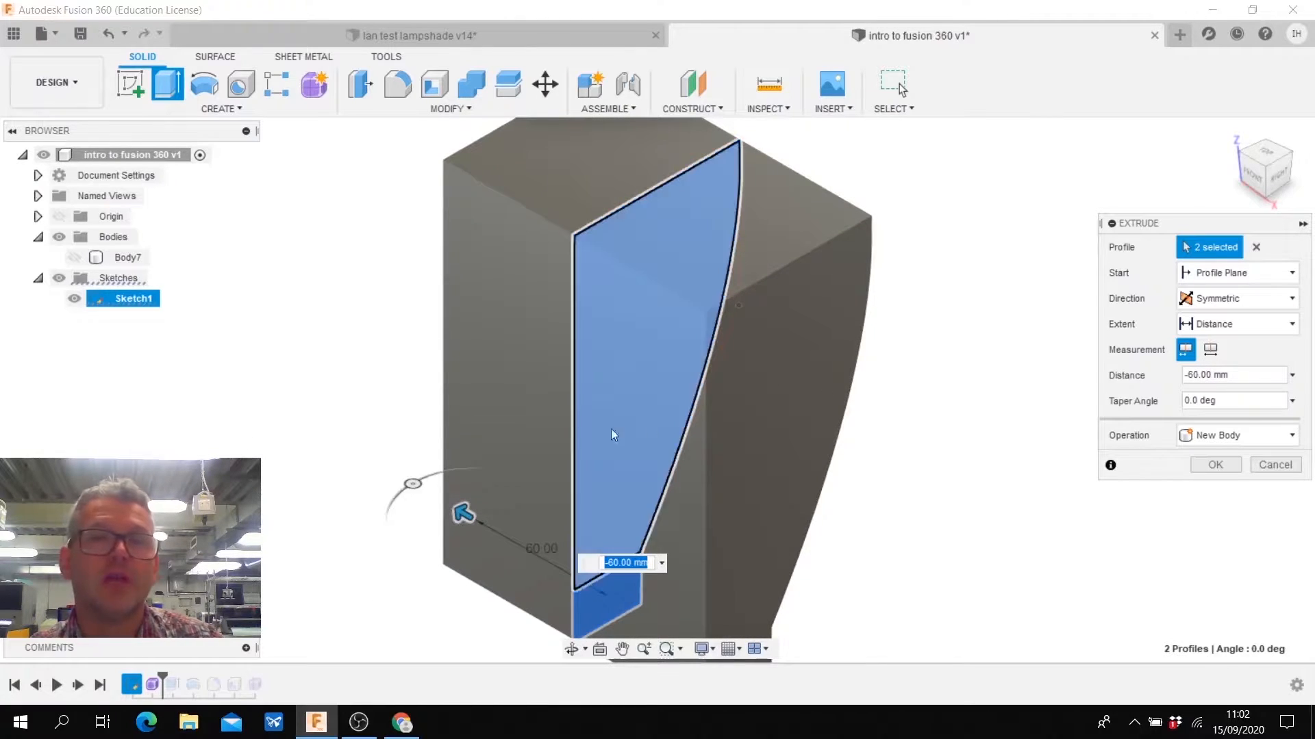
left_click(1213, 466)
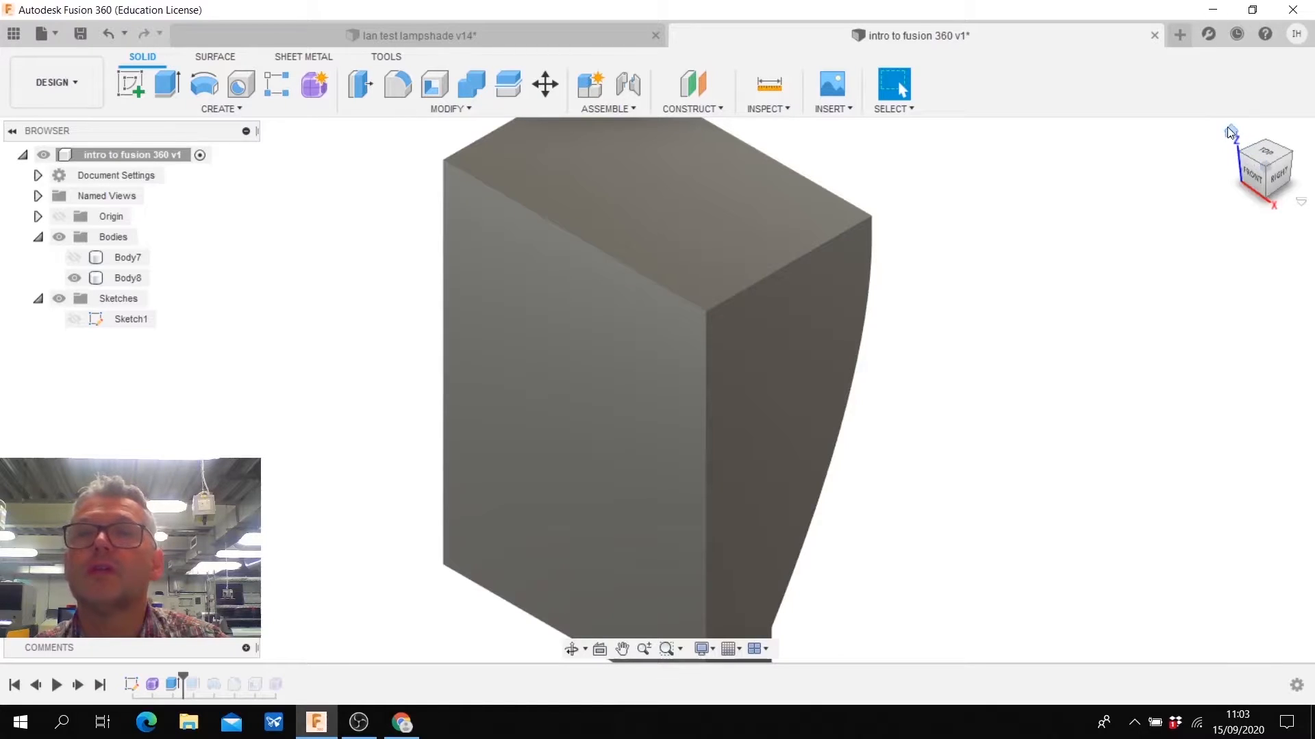
- Inspect the extruded body from behind and below, hide it, and show Sketch1 again
left_click(1230, 132)
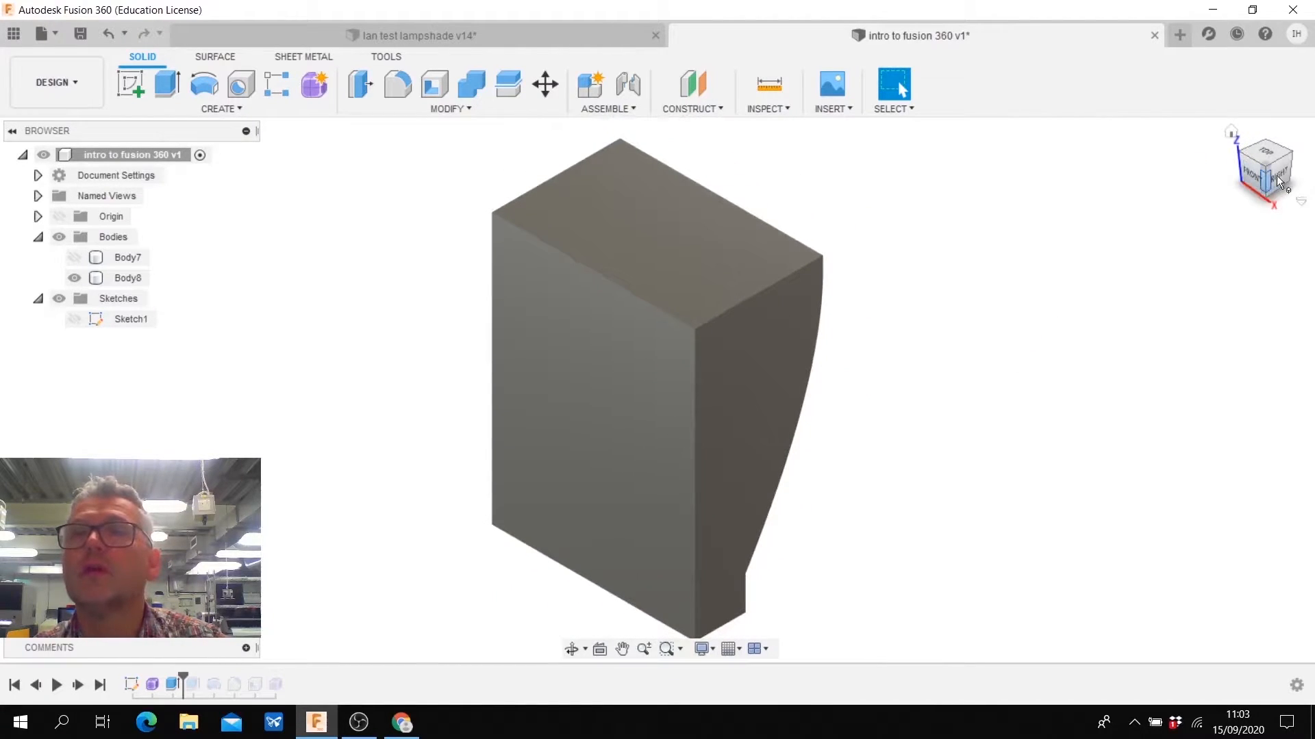
mouse_move(1284, 174)
left_mouse_down()
mouse_move(1222, 156)
mouse_move(1174, 113)
mouse_move(1172, 160)
mouse_move(1211, 152)
mouse_move(1229, 116)
mouse_move(1186, 112)
mouse_move(1202, 173)
mouse_move(1233, 175)
mouse_move(1178, 115)
left_mouse_up()
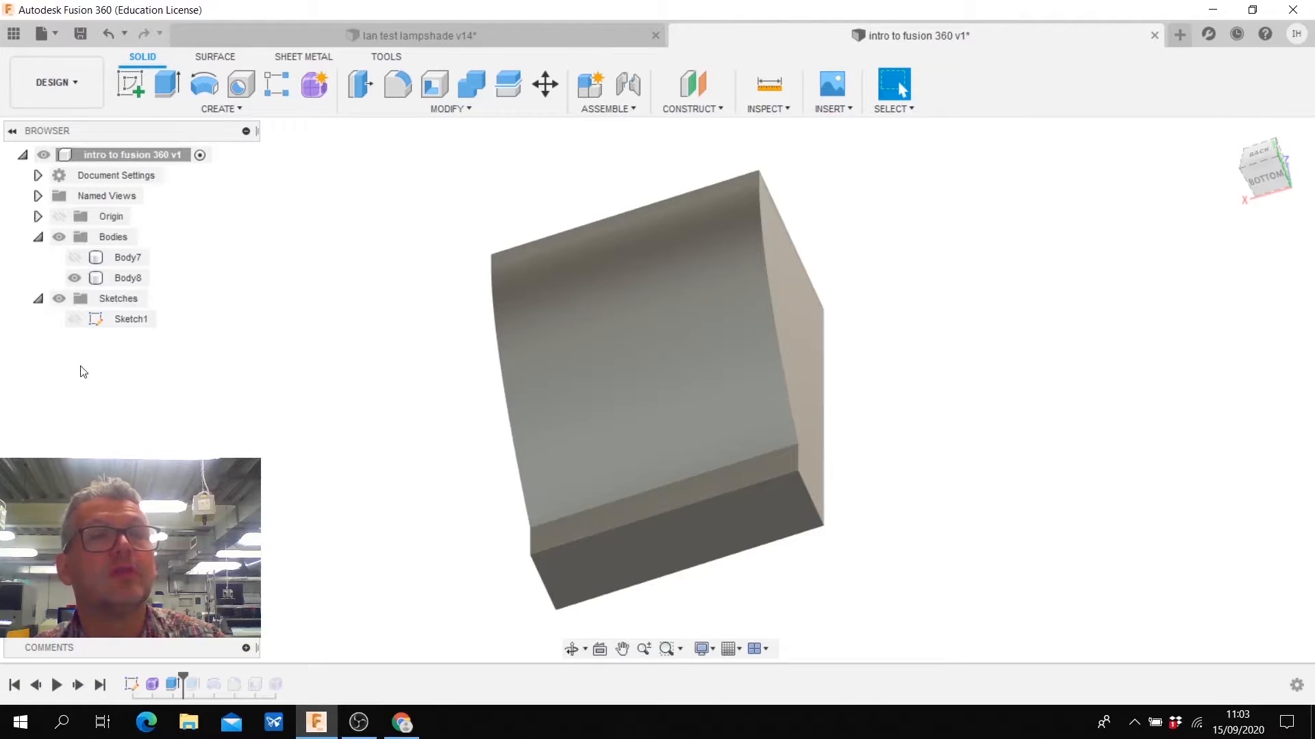
left_click(71, 278)
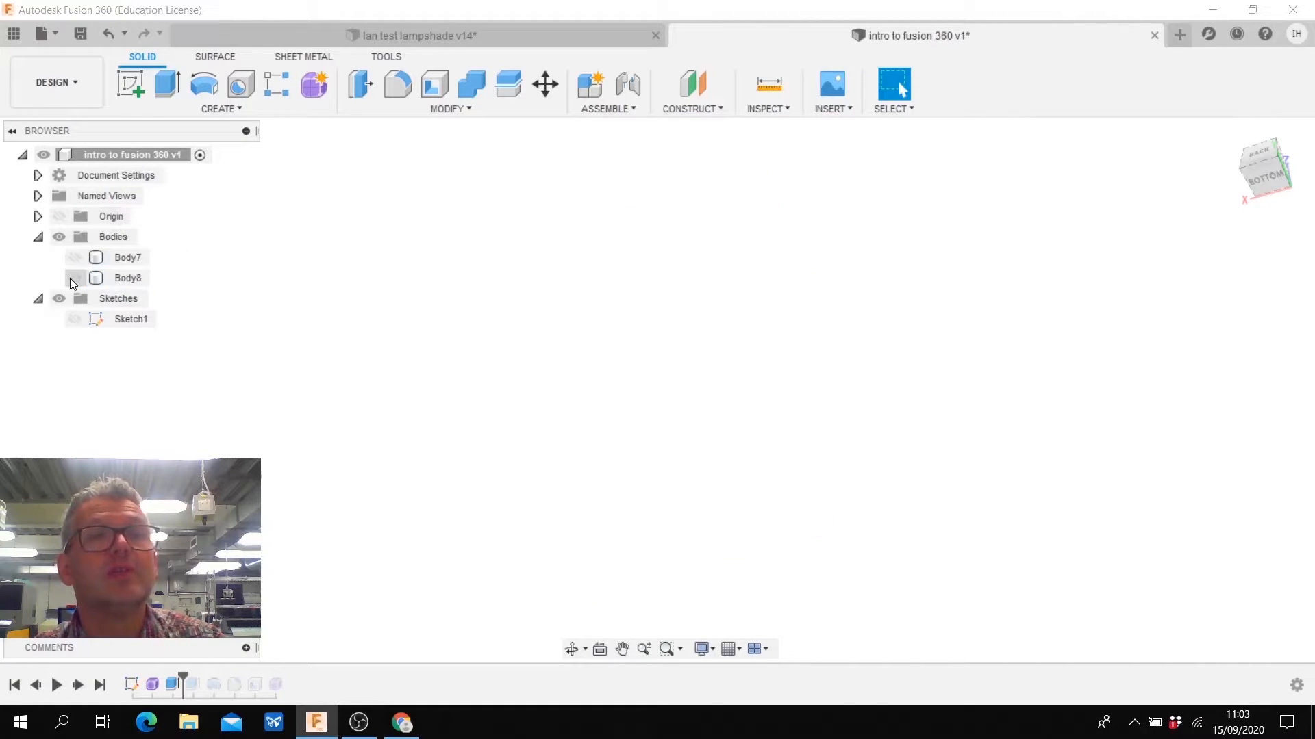
left_click(71, 279)
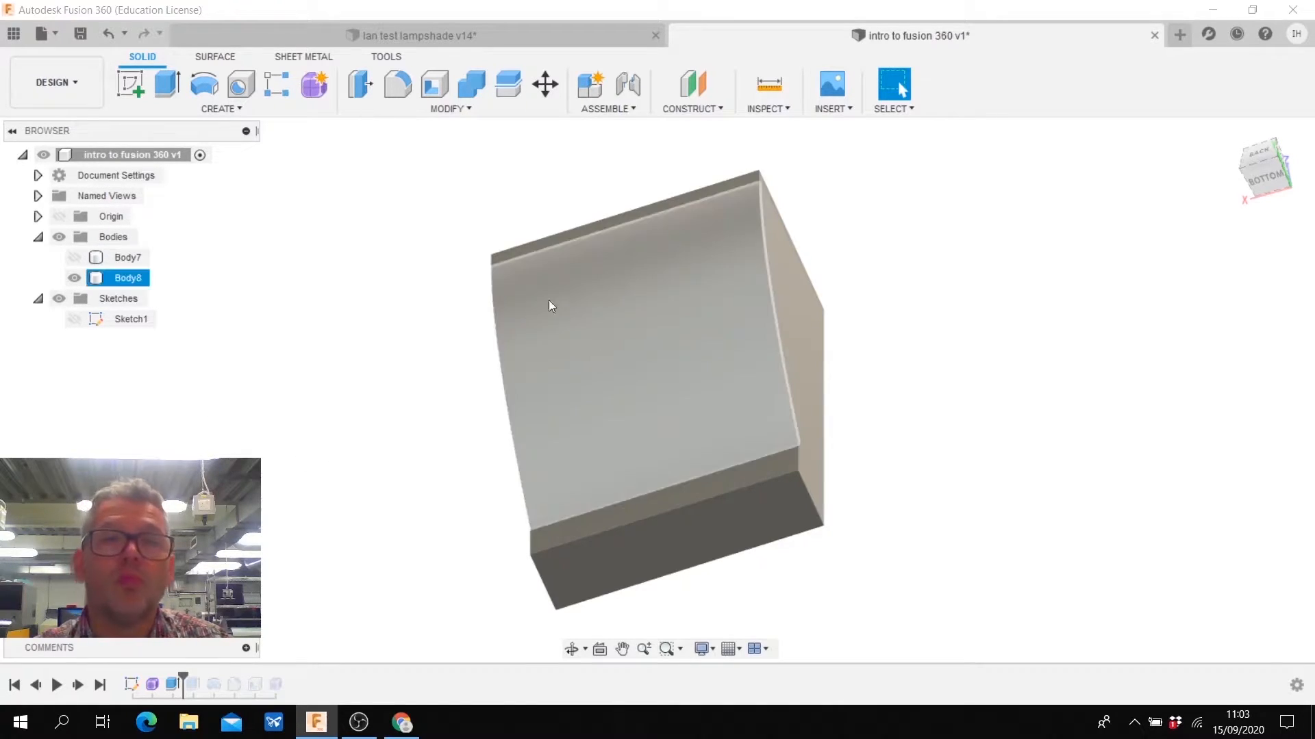
left_click(74, 278)
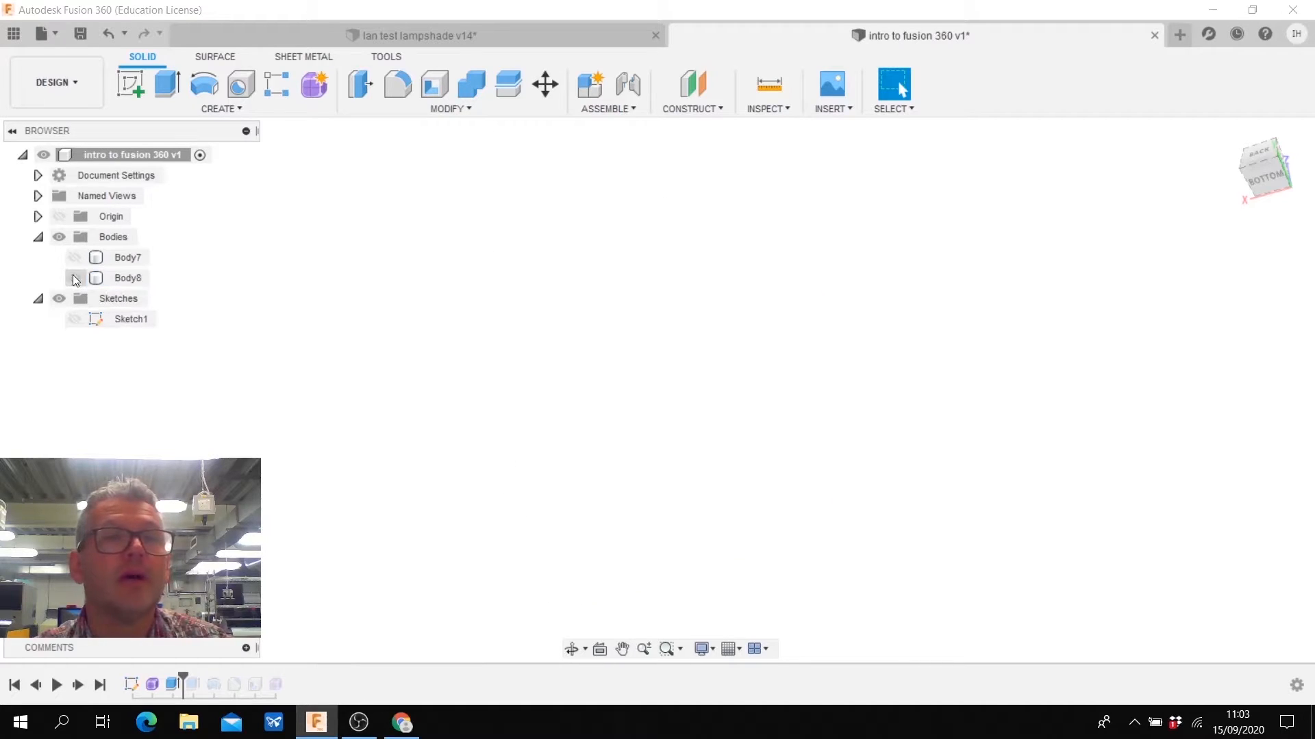
left_click(74, 319)
left_click(75, 319)
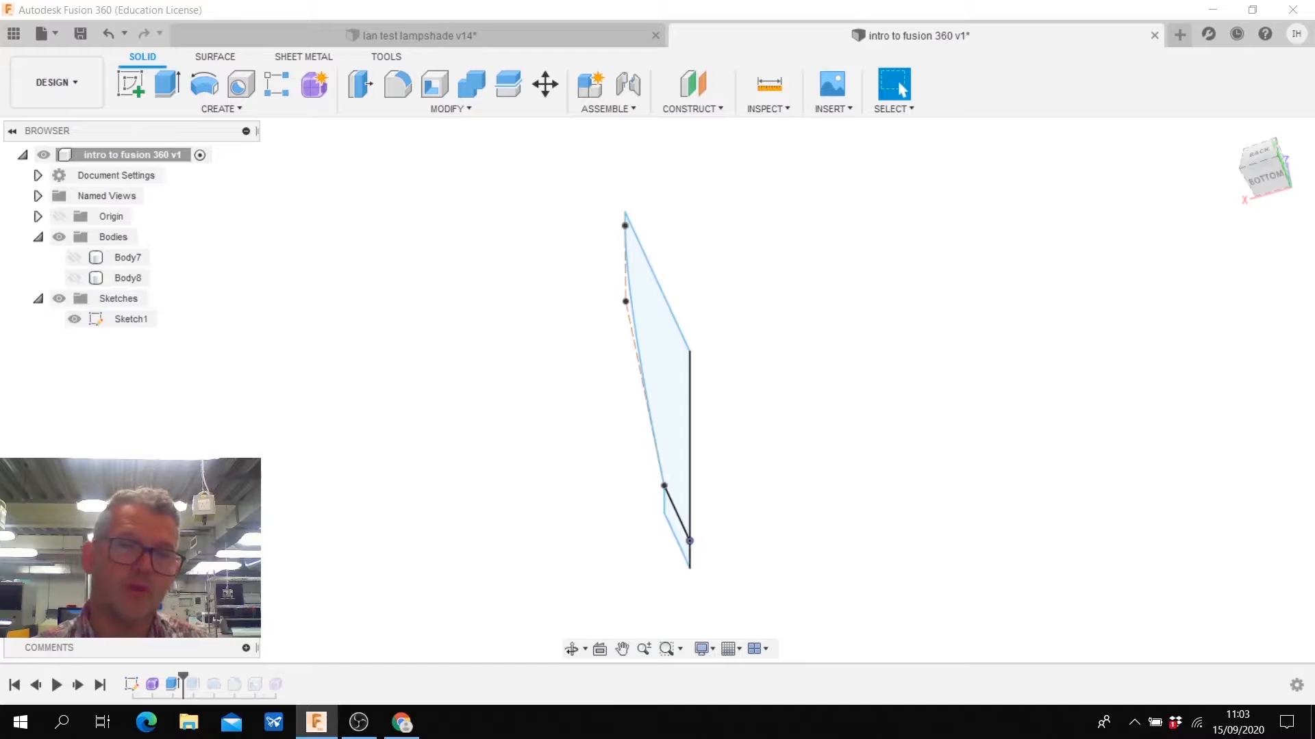
- Revolve both profiles of Sketch1 360 degrees about the vertical centre line as a new body, and hide the sketch
scroll(576, 356, "up", 1)
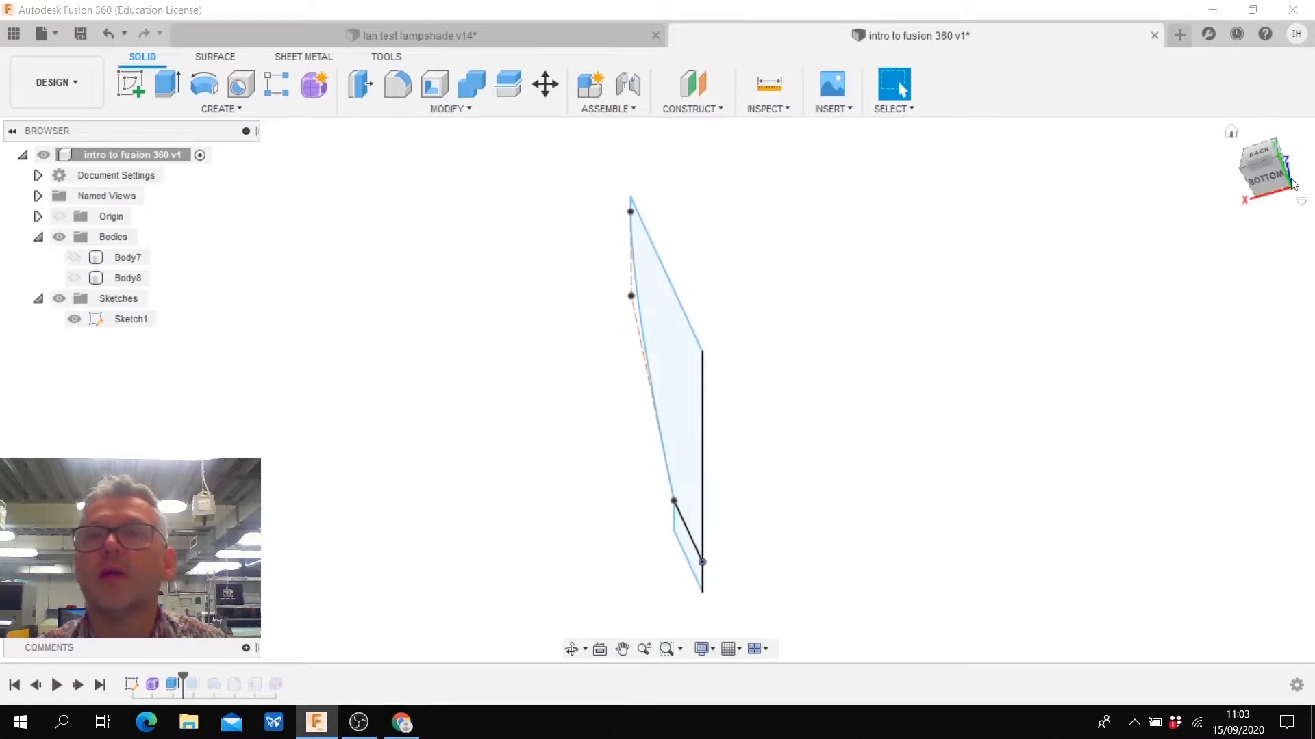
mouse_move(1264, 183)
left_mouse_down()
mouse_move(1272, 142)
mouse_move(1256, 140)
mouse_move(1260, 182)
mouse_move(1280, 184)
left_mouse_up()
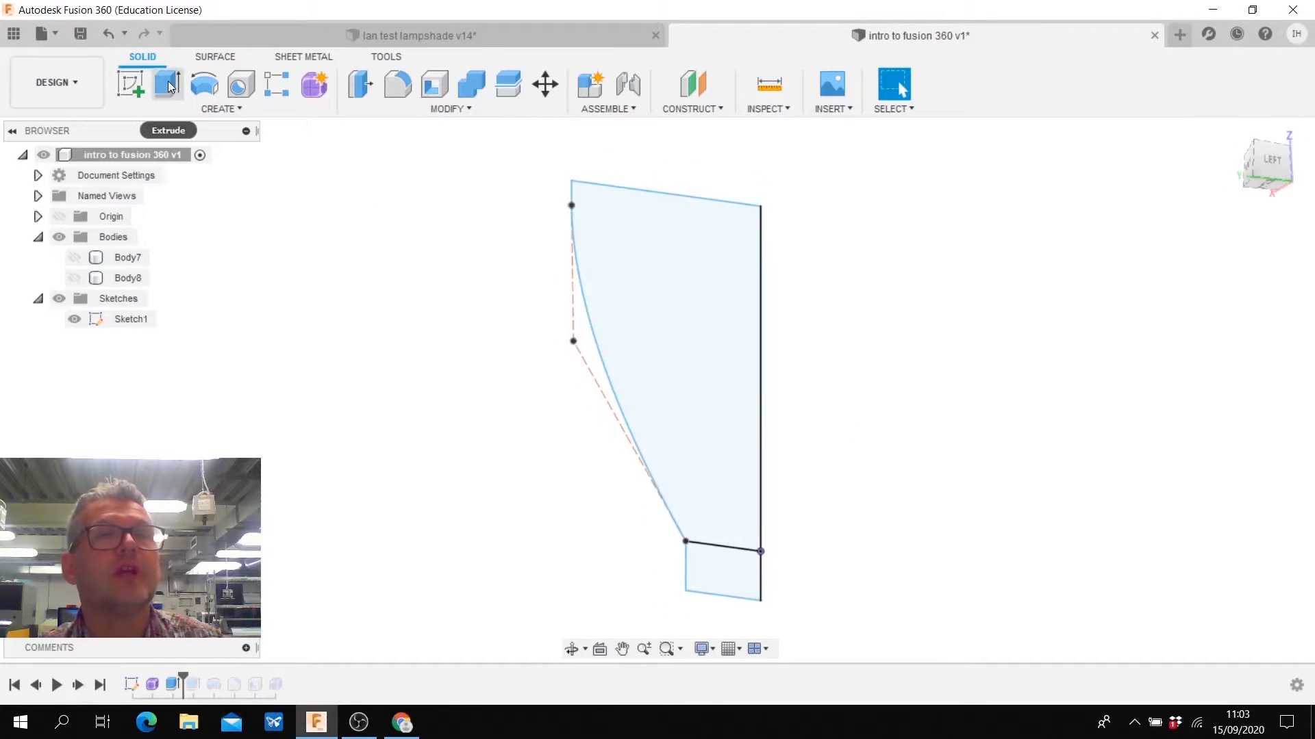
left_click(204, 90)
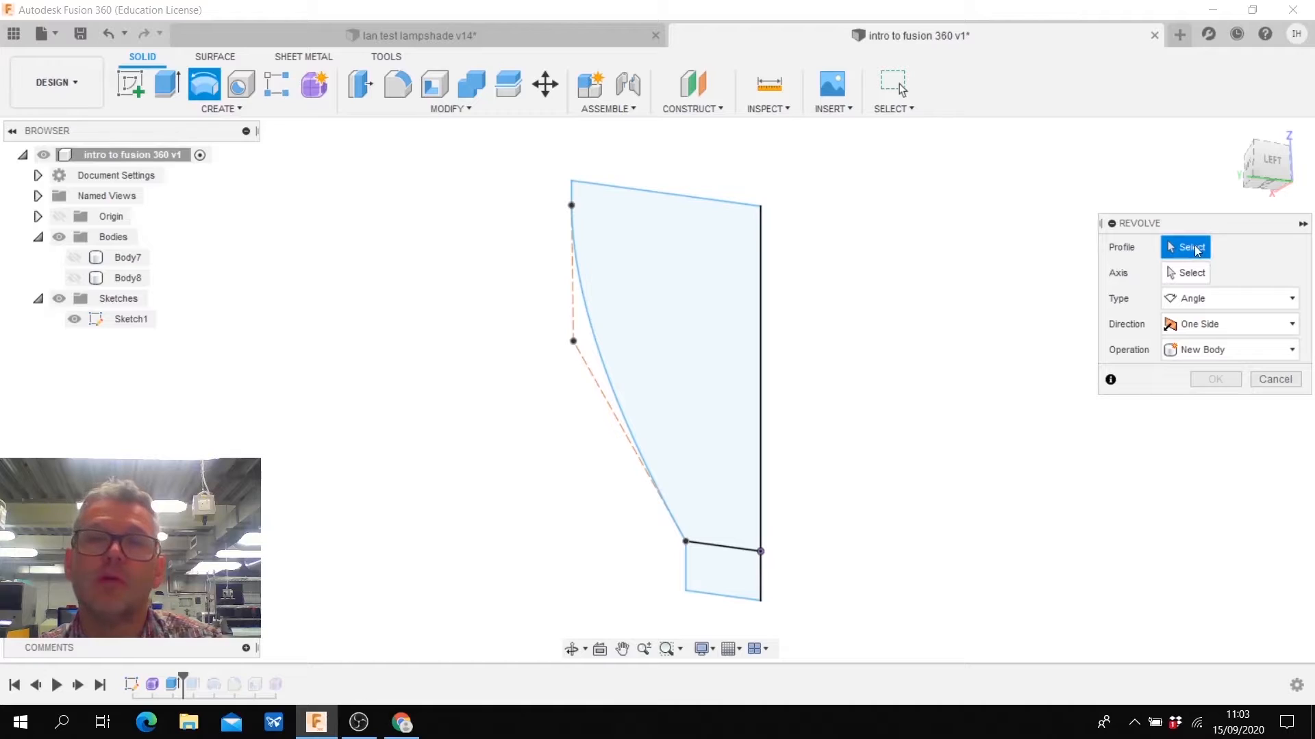
left_click(696, 310)
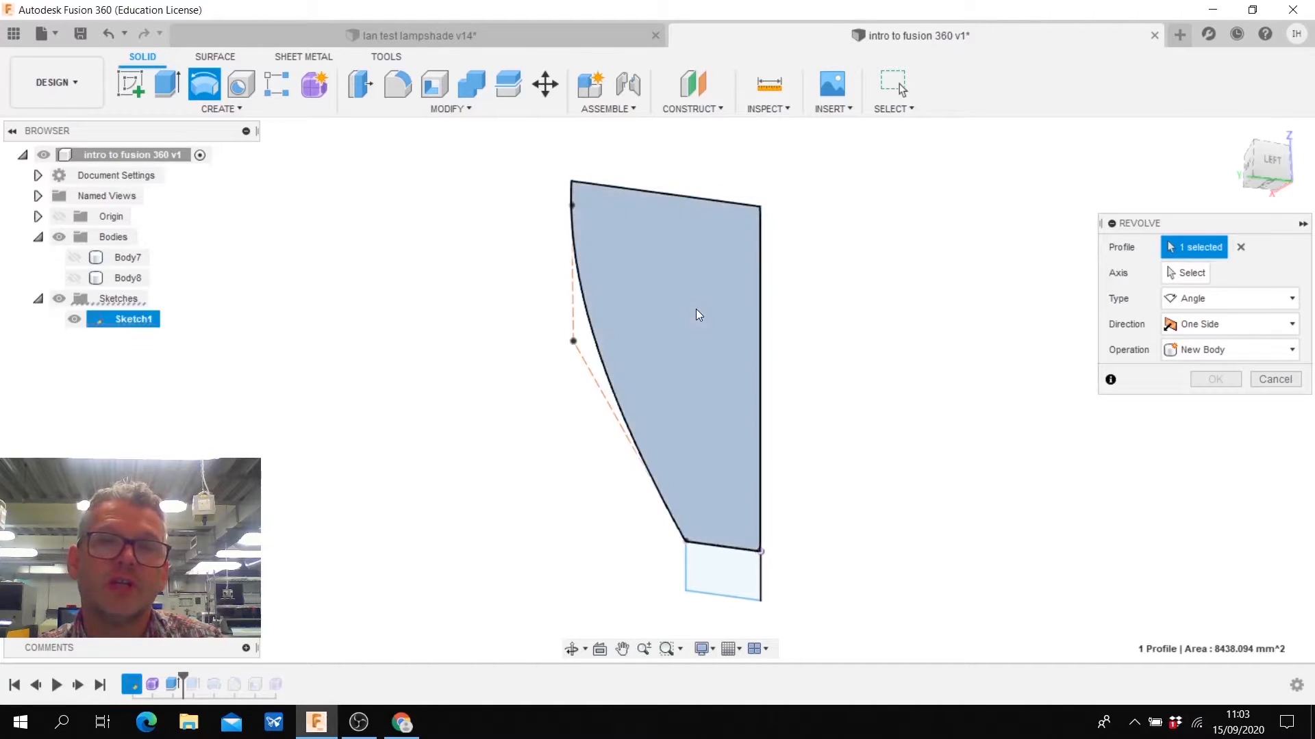
left_click(722, 567)
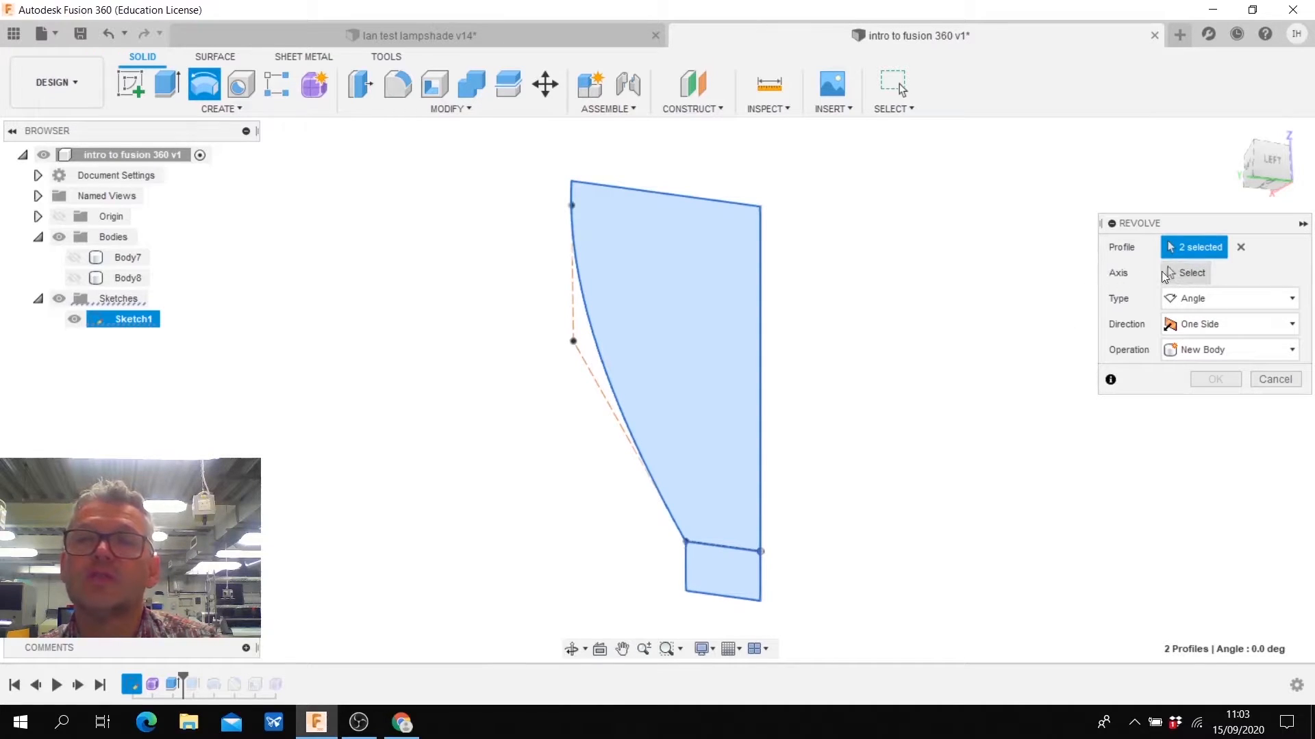
left_click(1192, 274)
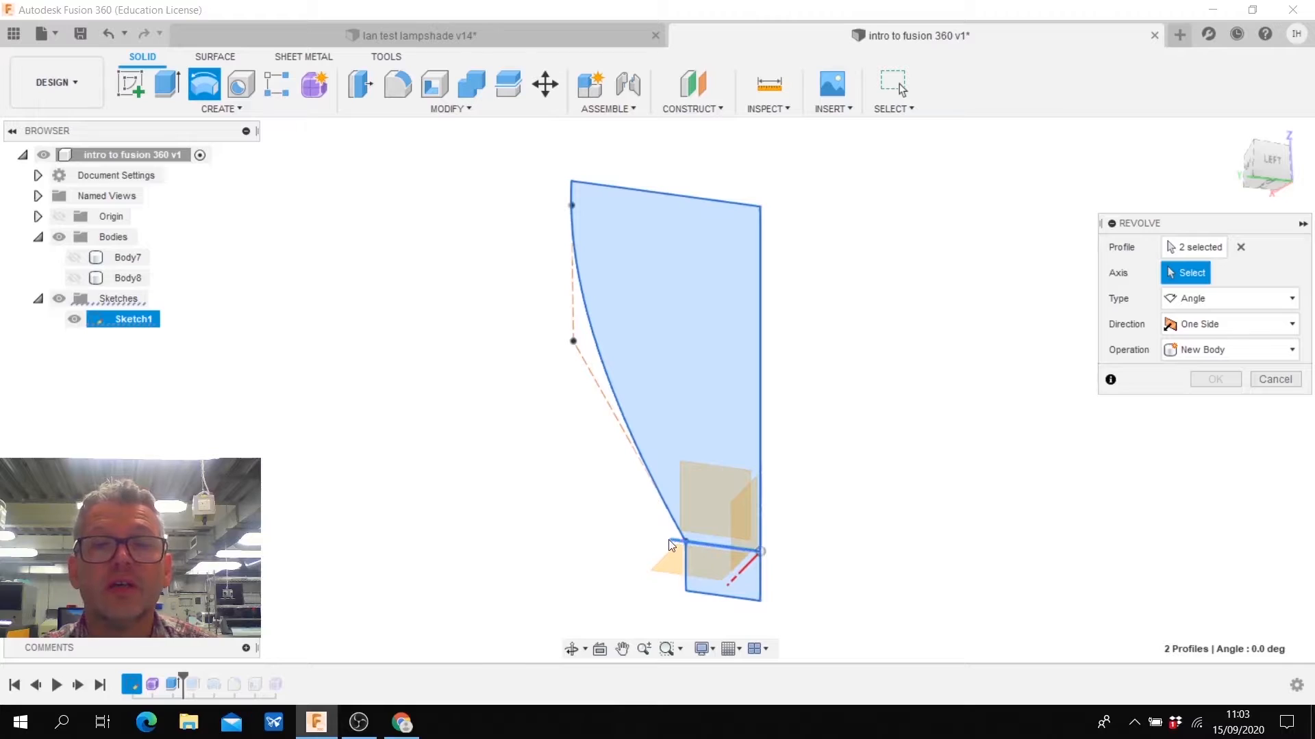
left_click(762, 512)
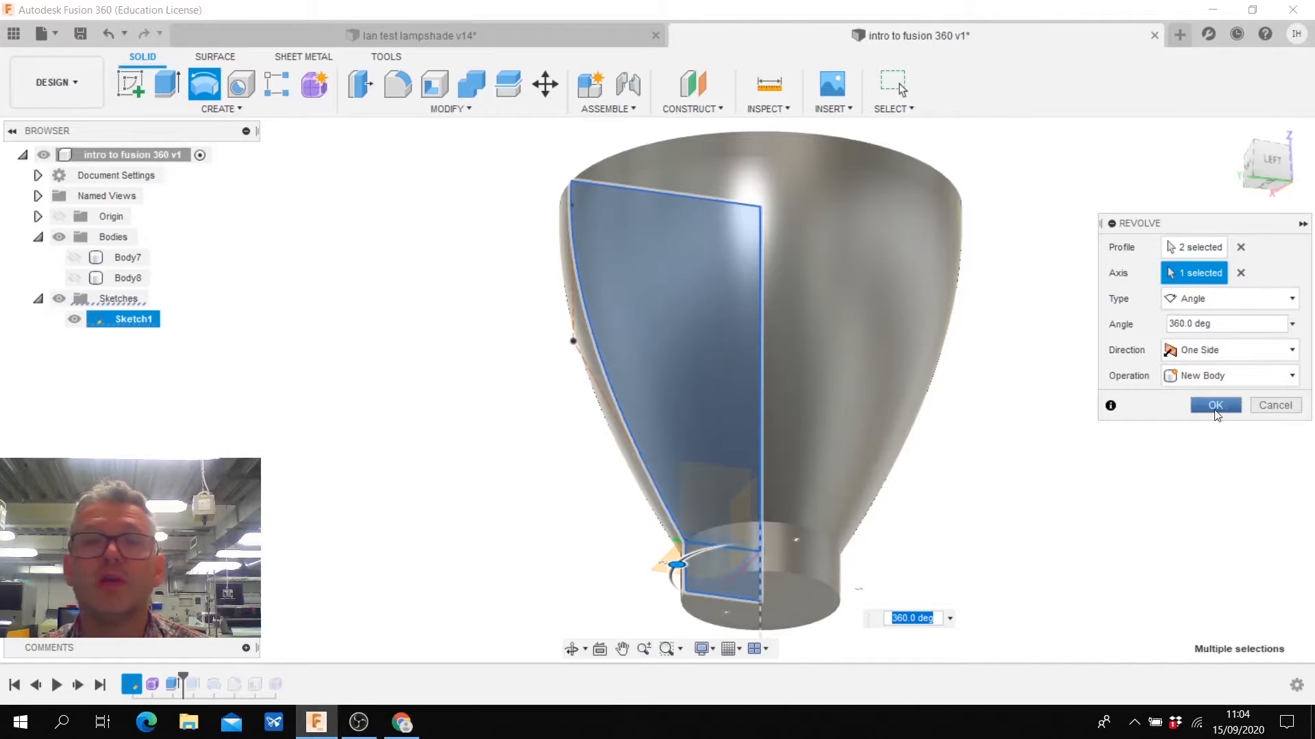
left_click(1215, 406)
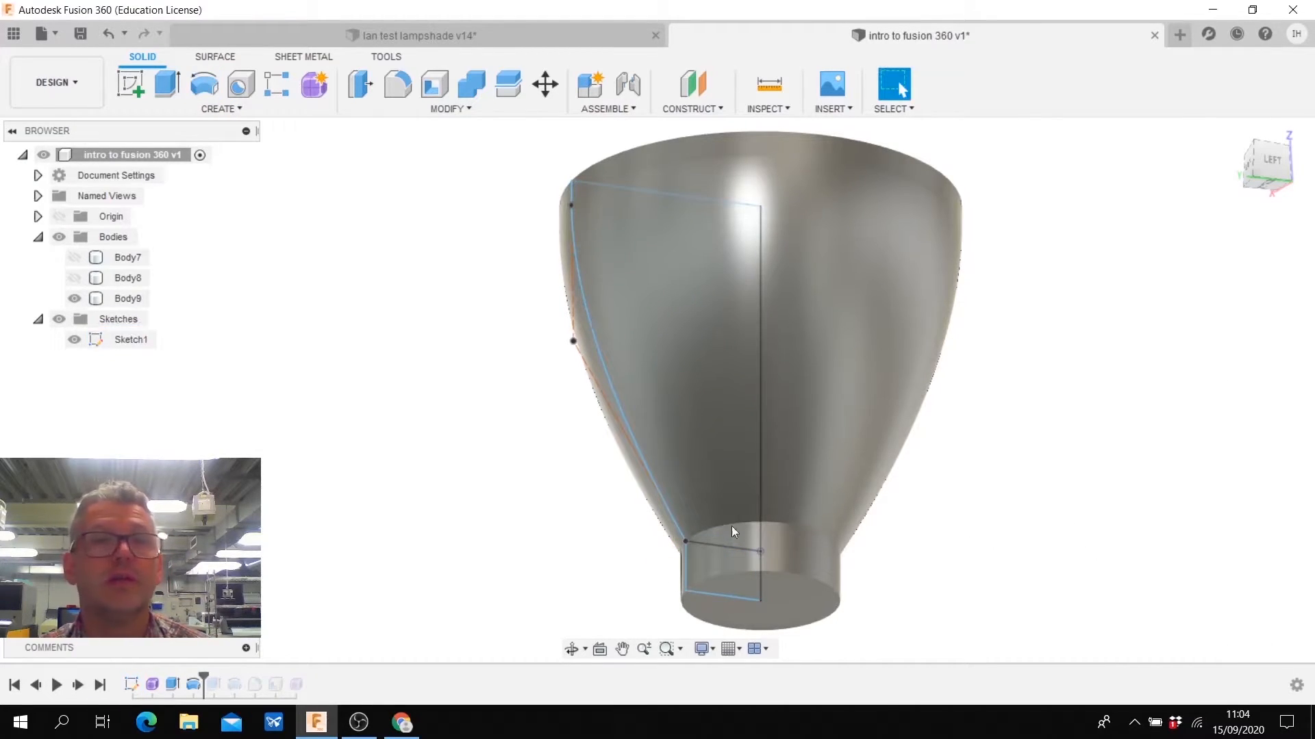
left_click(73, 339)
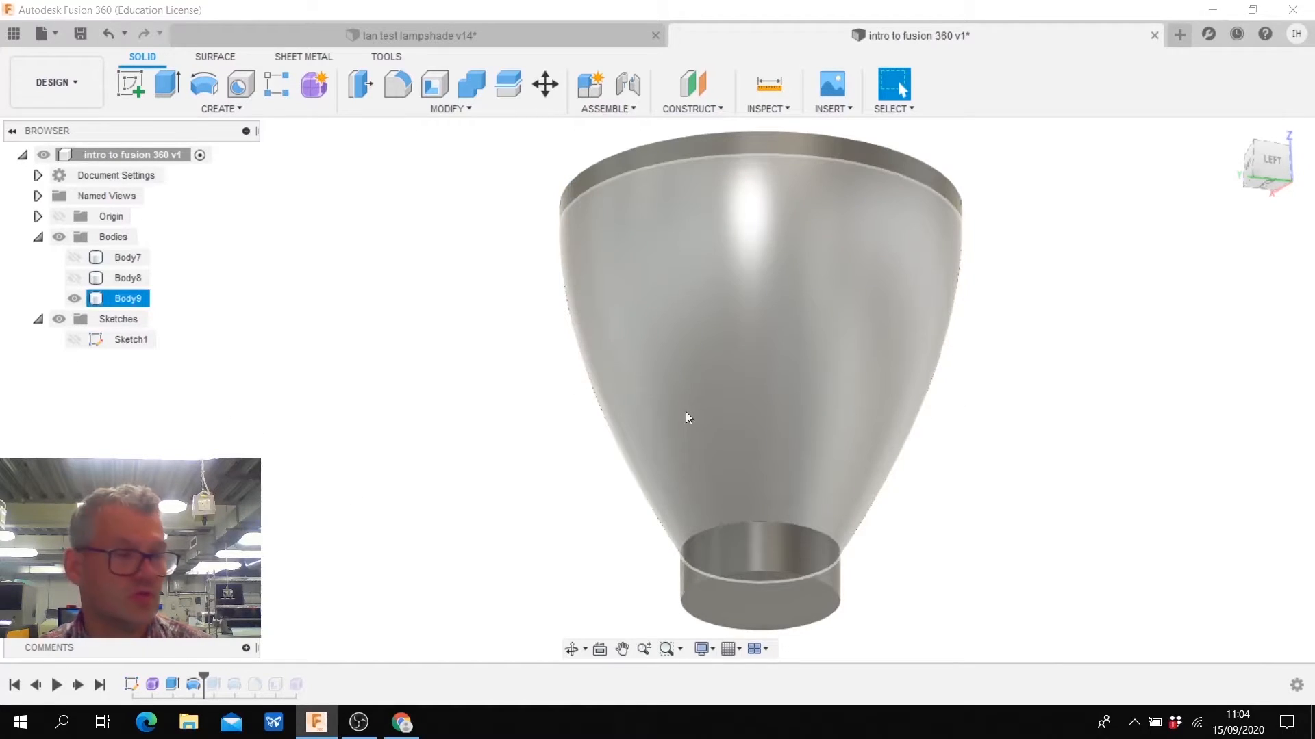
middle_click_drag(851, 449, 1064, 489, "shift")
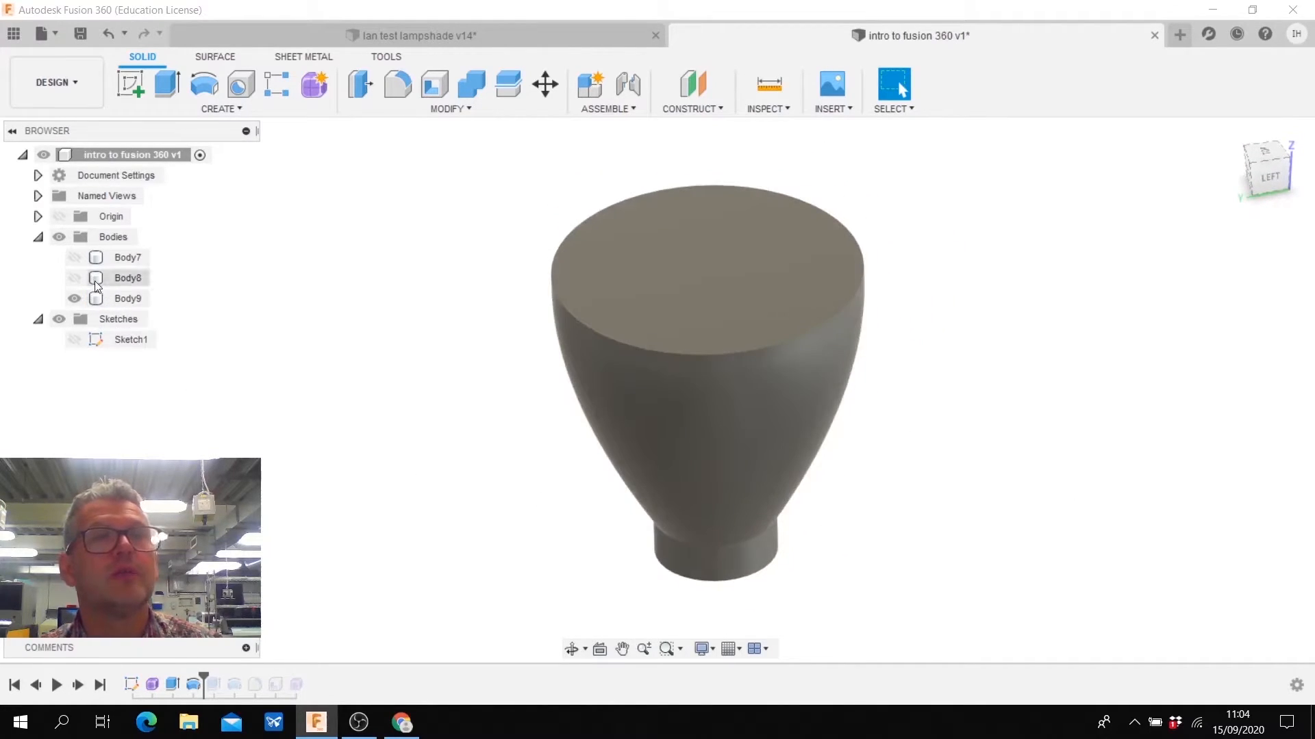
- Compare the extruded and revolved bodies by toggling their visibility, leaving only the revolved body shown
left_click(74, 278)
left_click(76, 277)
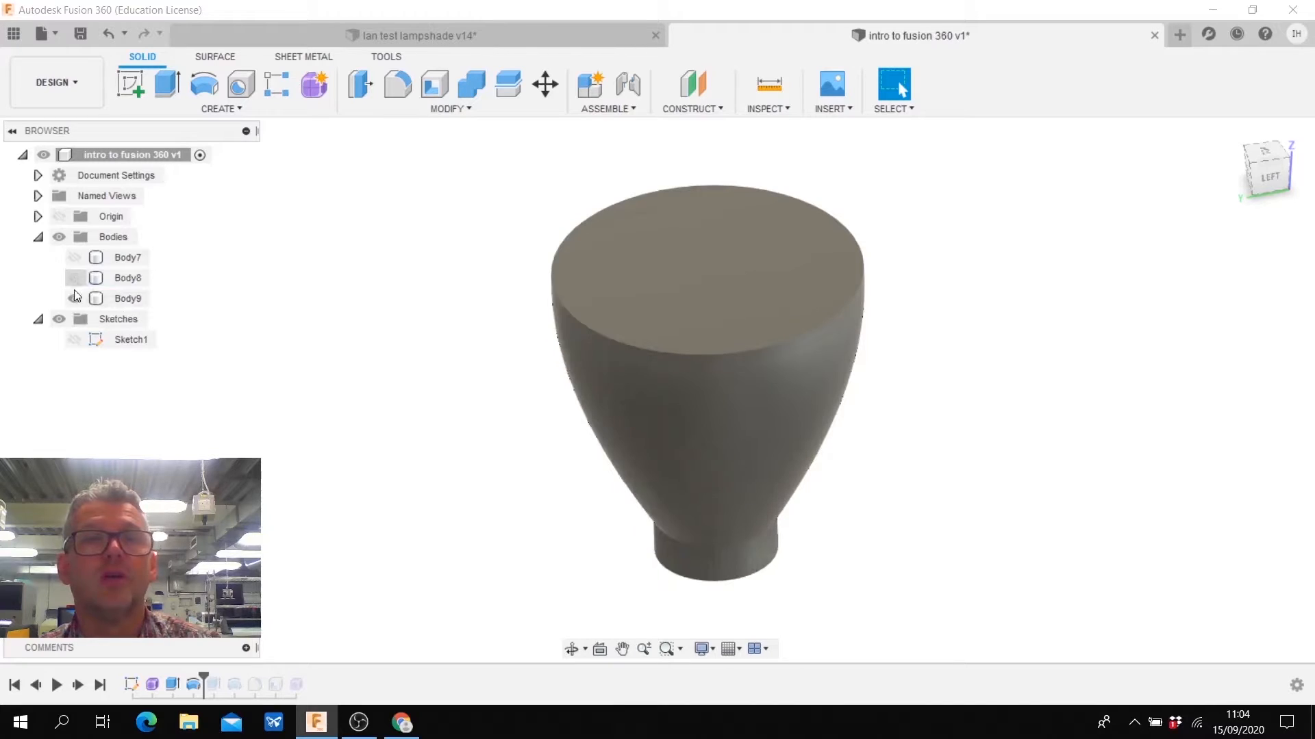
left_click(74, 298)
left_click(72, 281)
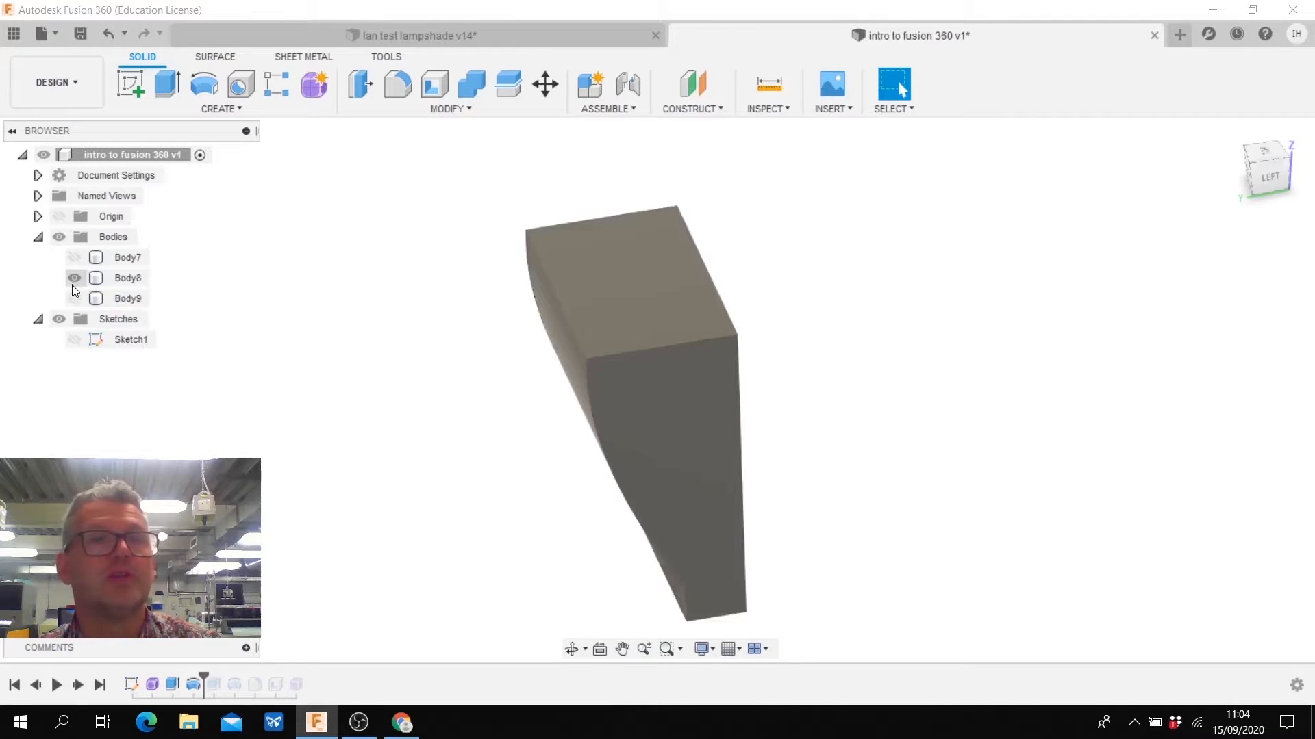
left_click(73, 280)
left_click(74, 298)
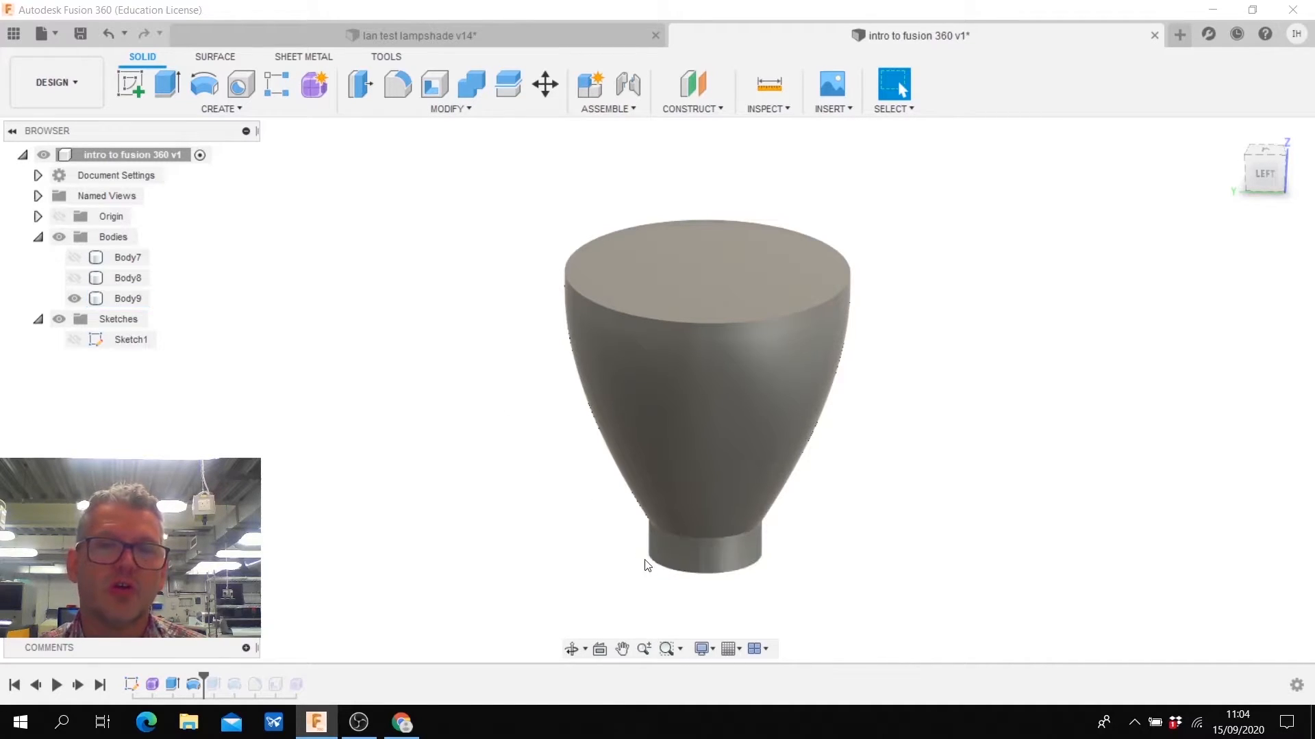
left_click(698, 293)
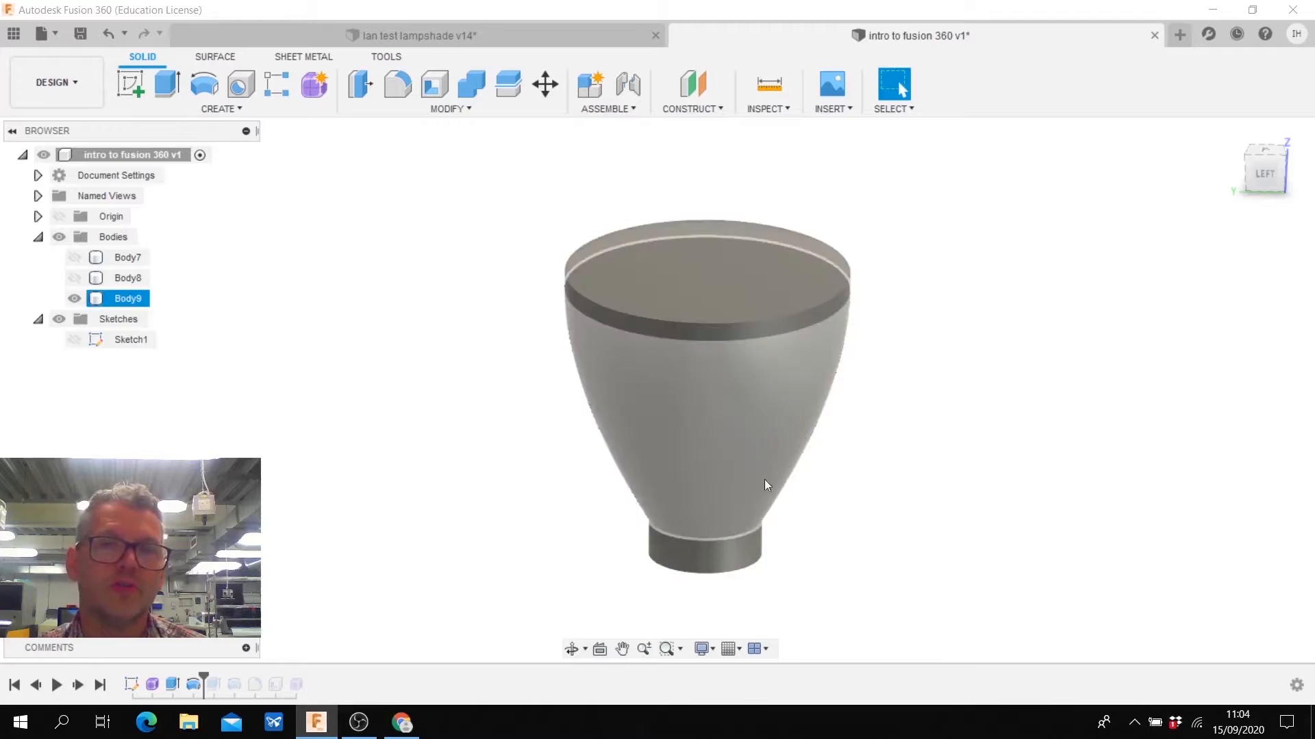
- Fillet the bottom edge of the revolved body's narrow base with a 5 mm constant radius
left_click(500, 420)
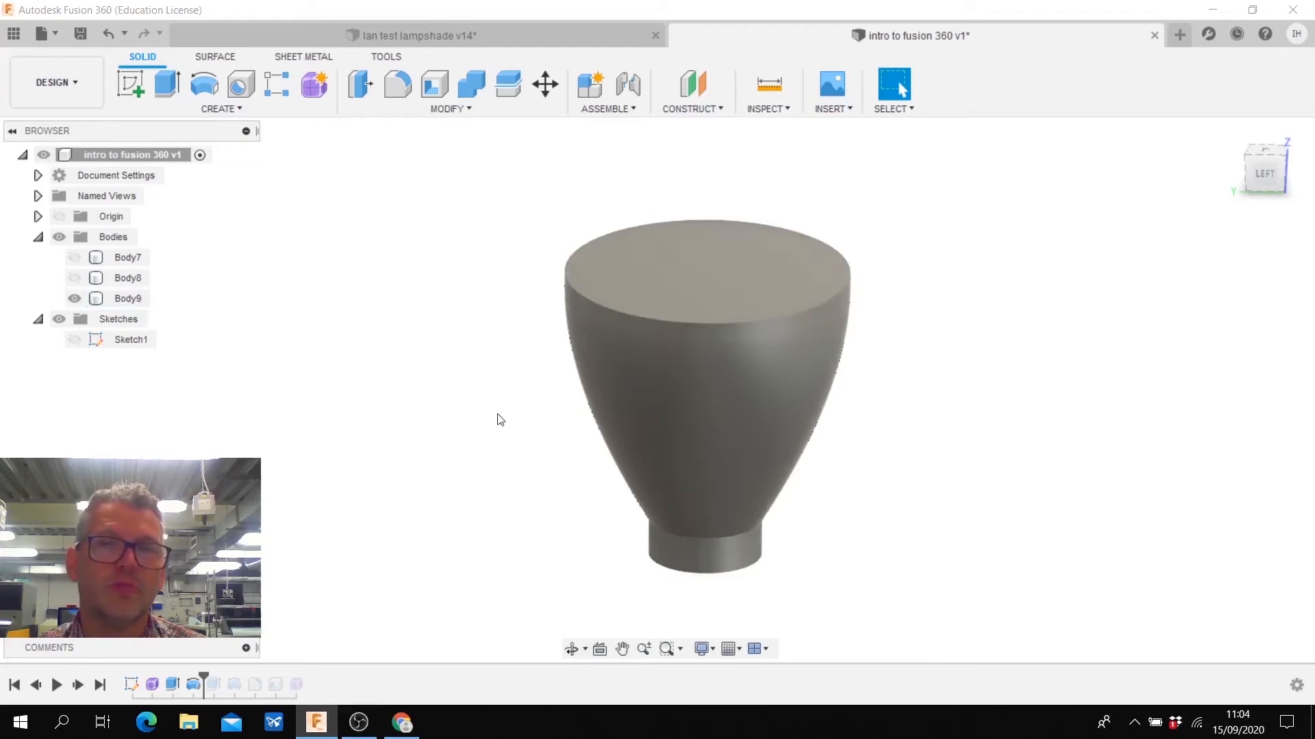
left_click(410, 110)
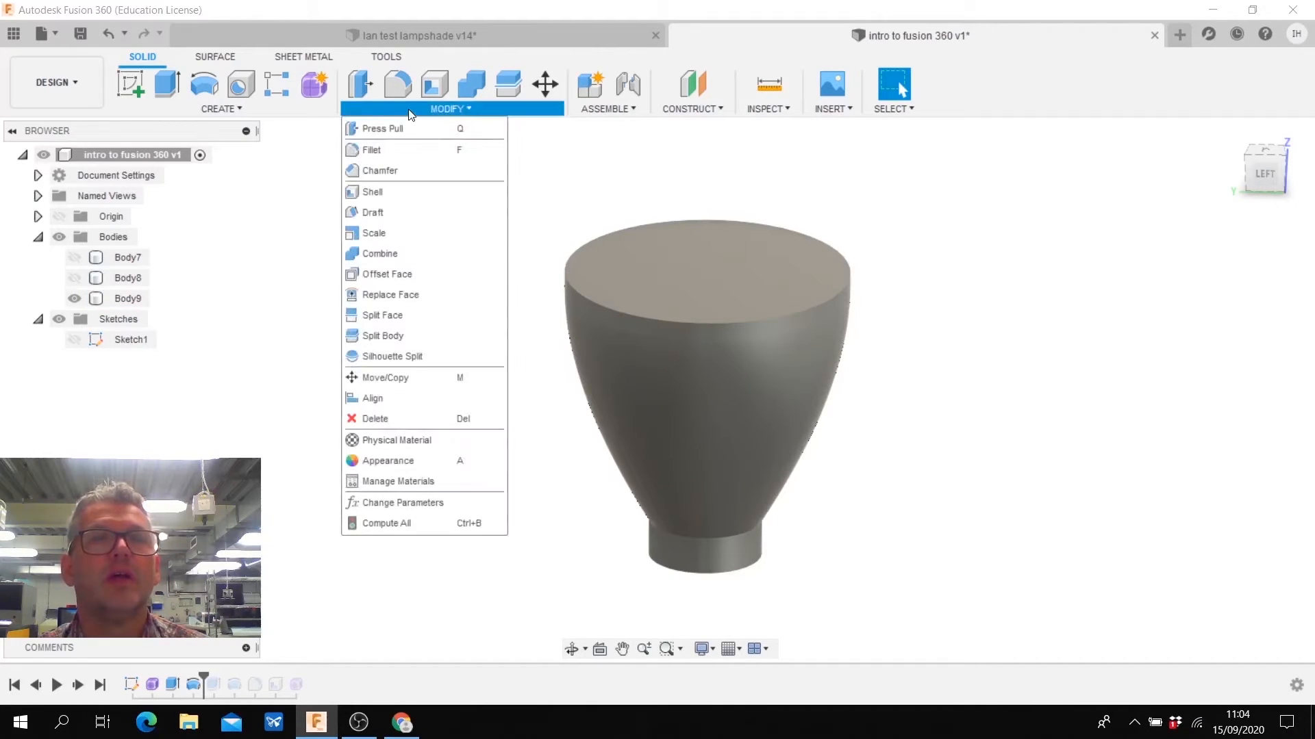
left_click(377, 152)
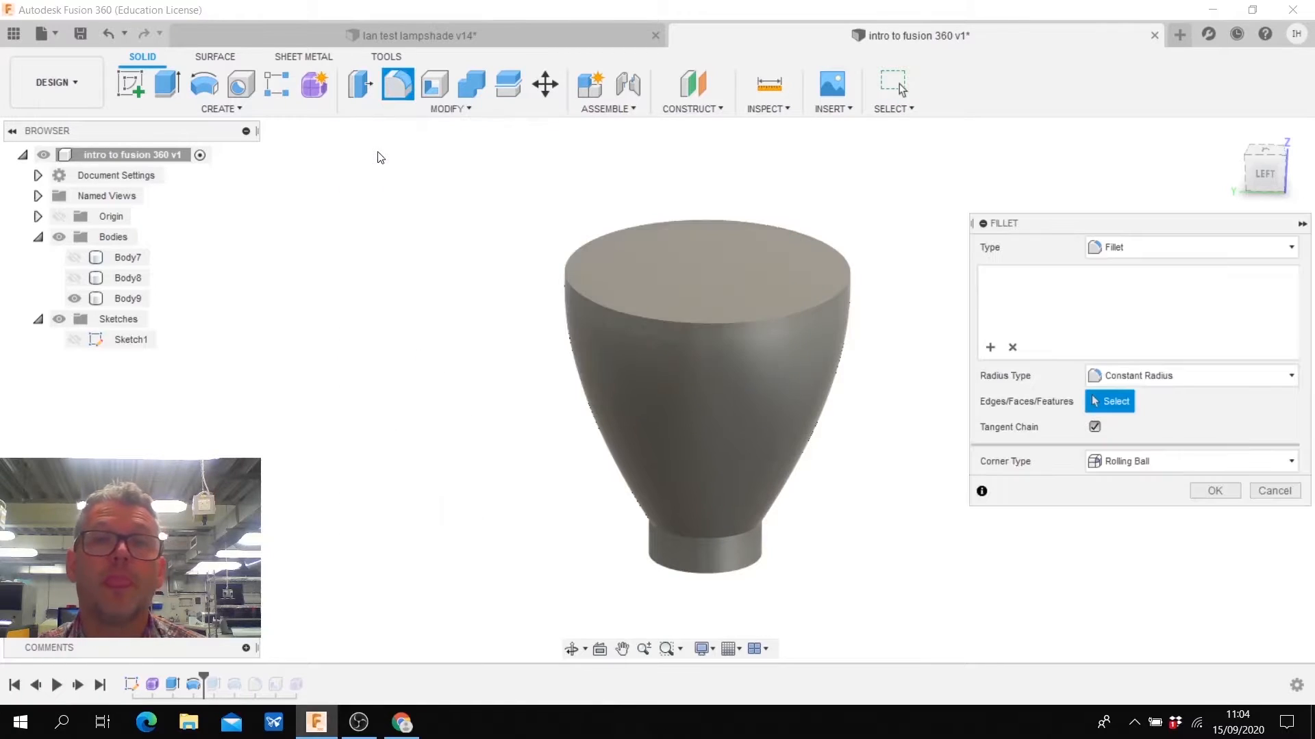
left_click(660, 568)
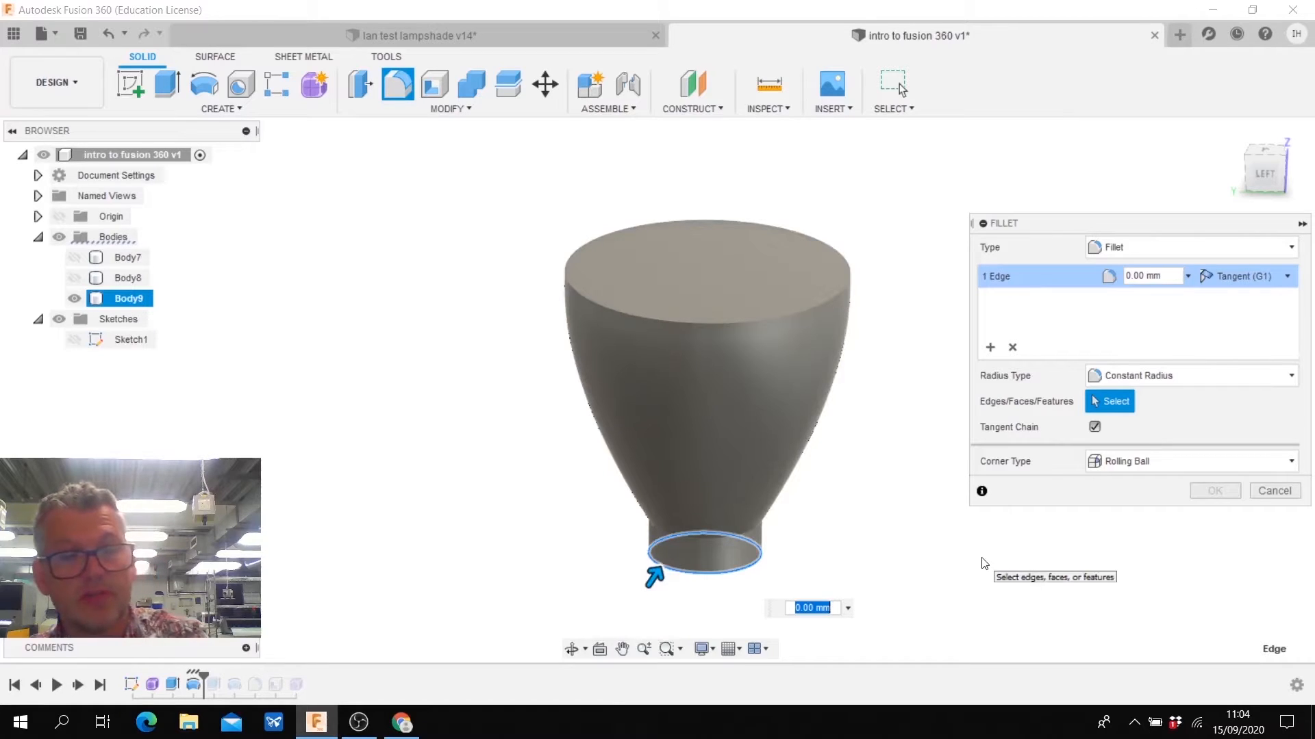
type("5")
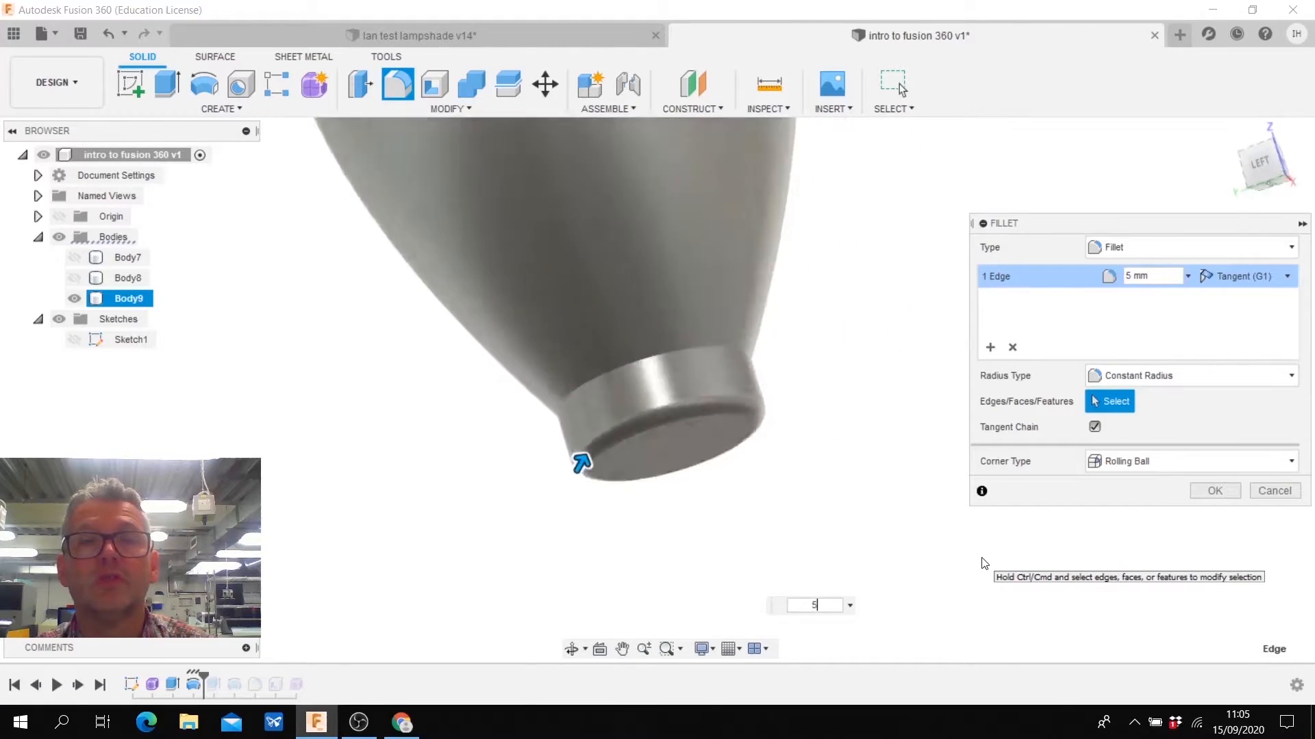
left_click(1215, 490)
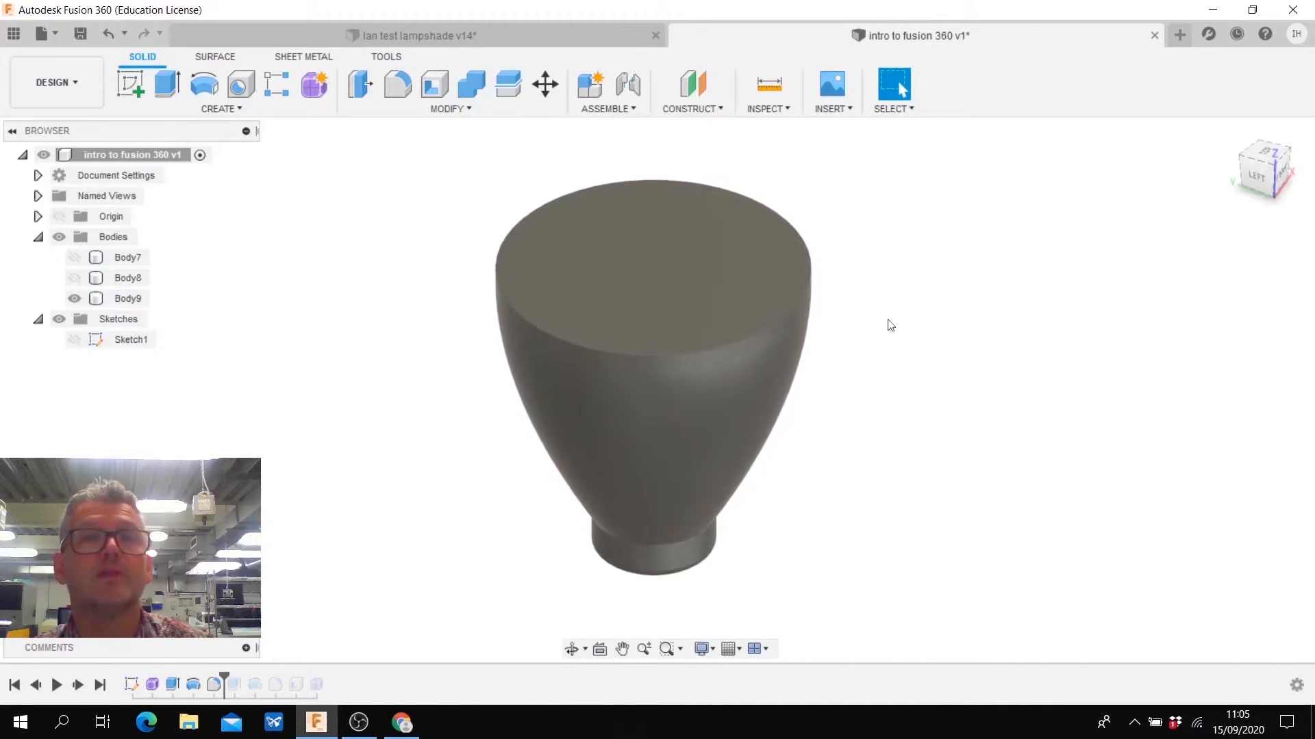
- Shell the revolved body through its top face with an inside wall thickness of 1 mm
left_click(448, 110)
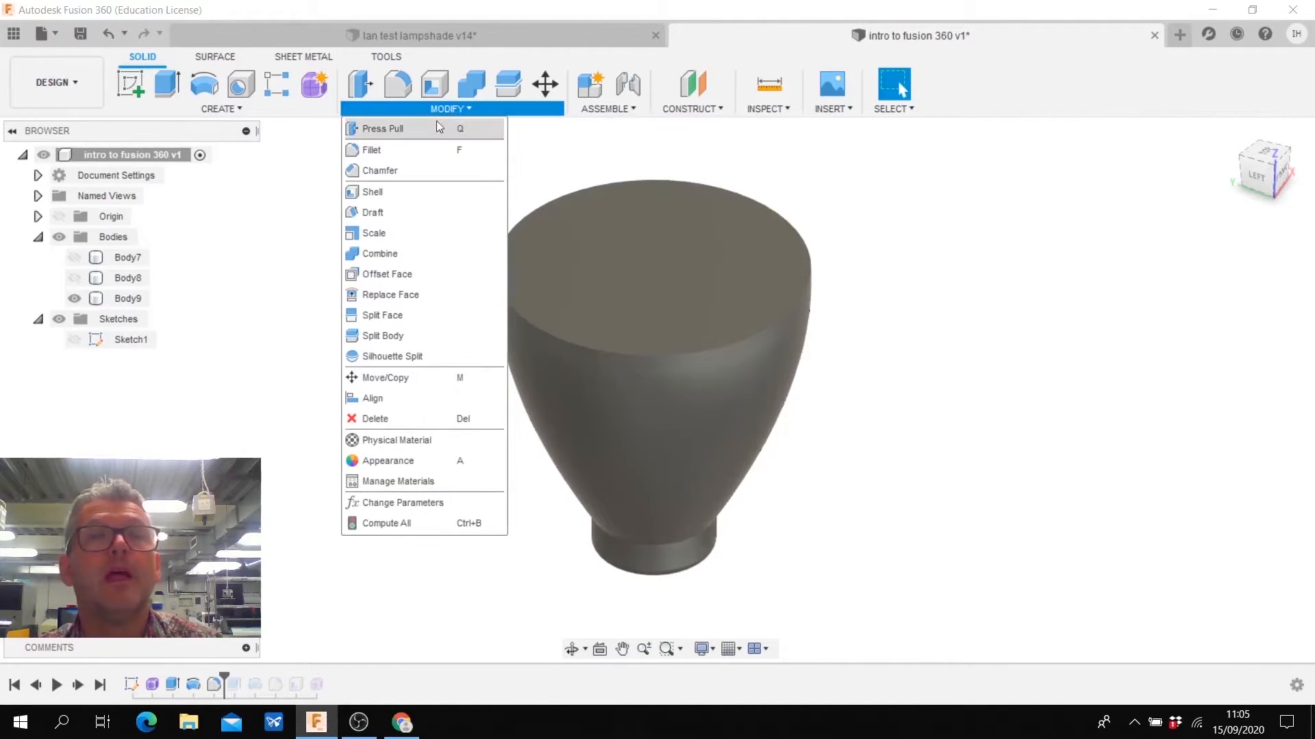
left_click(373, 191)
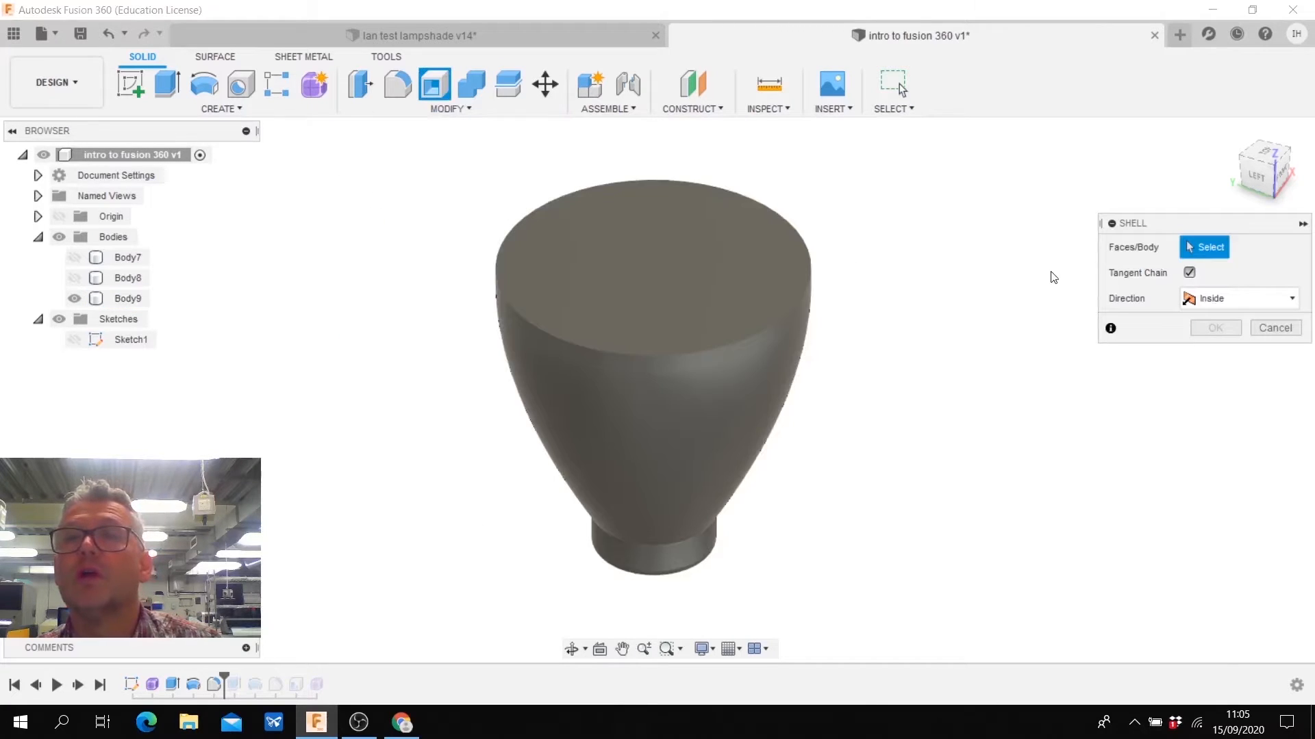
left_click(643, 252)
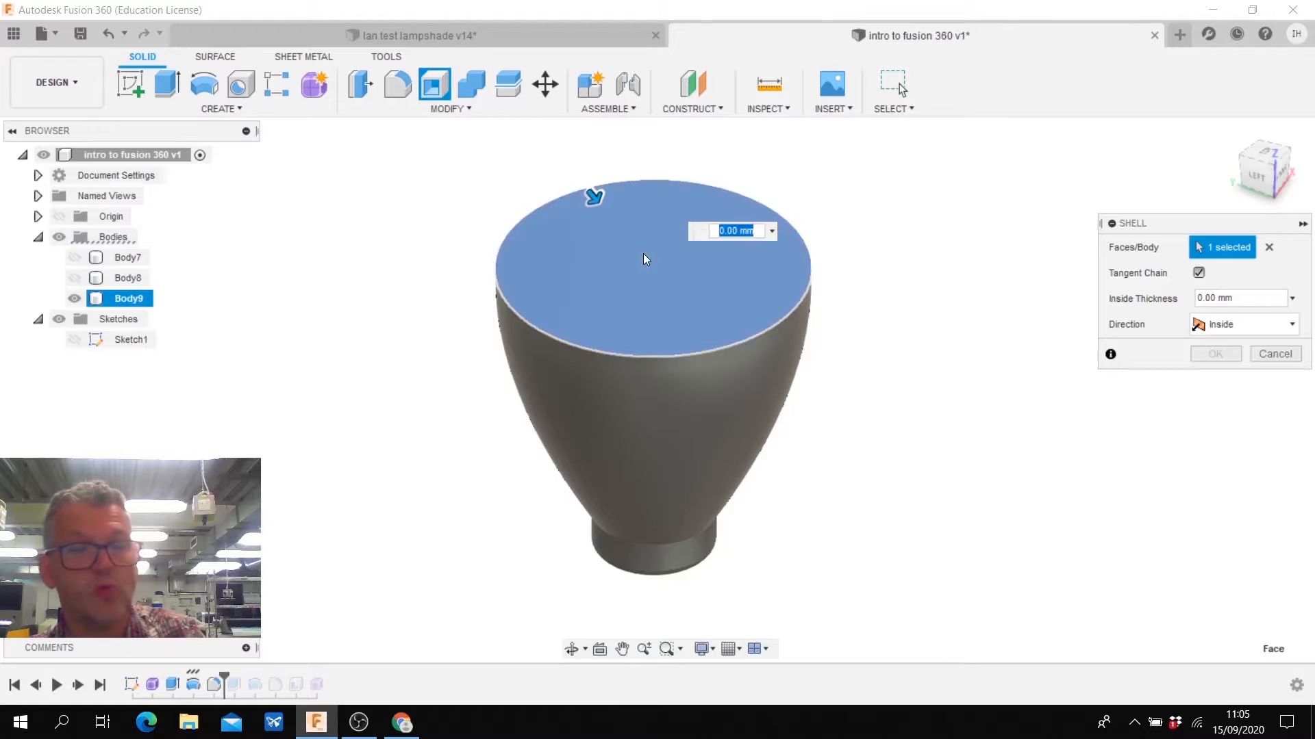
type("1")
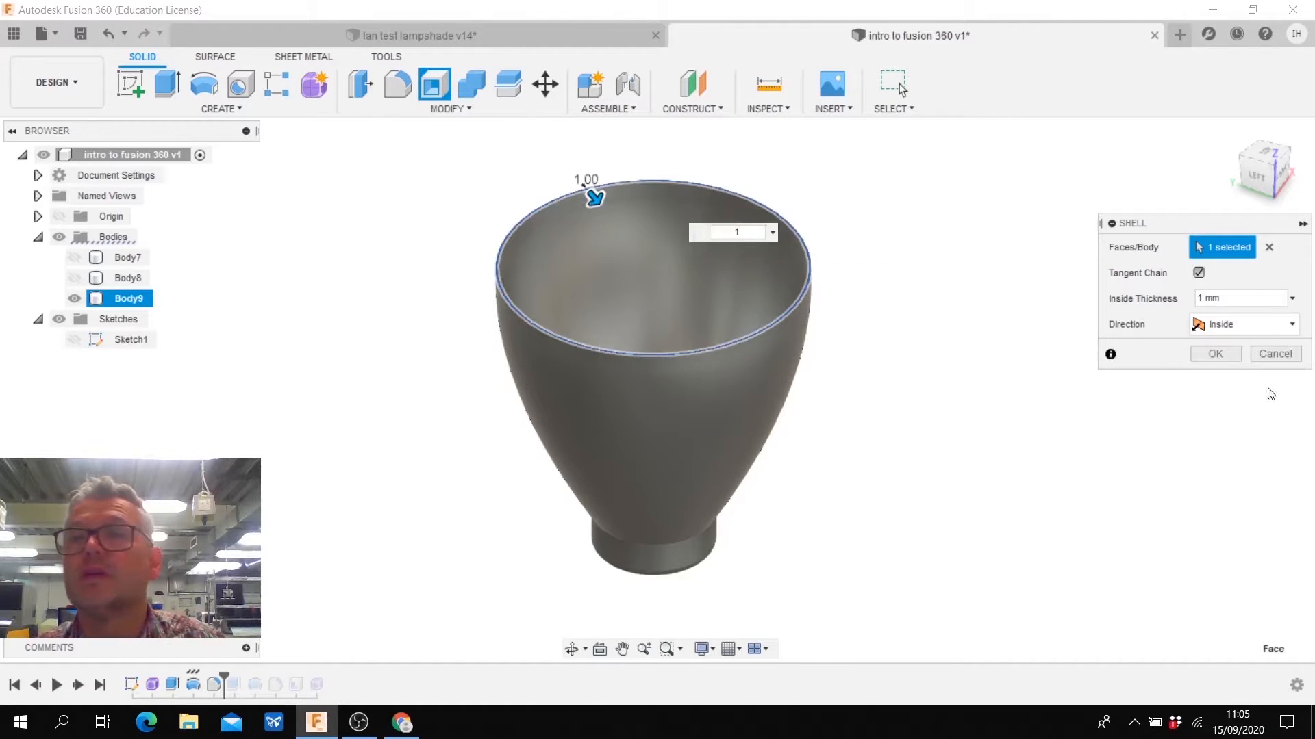
left_click(1216, 354)
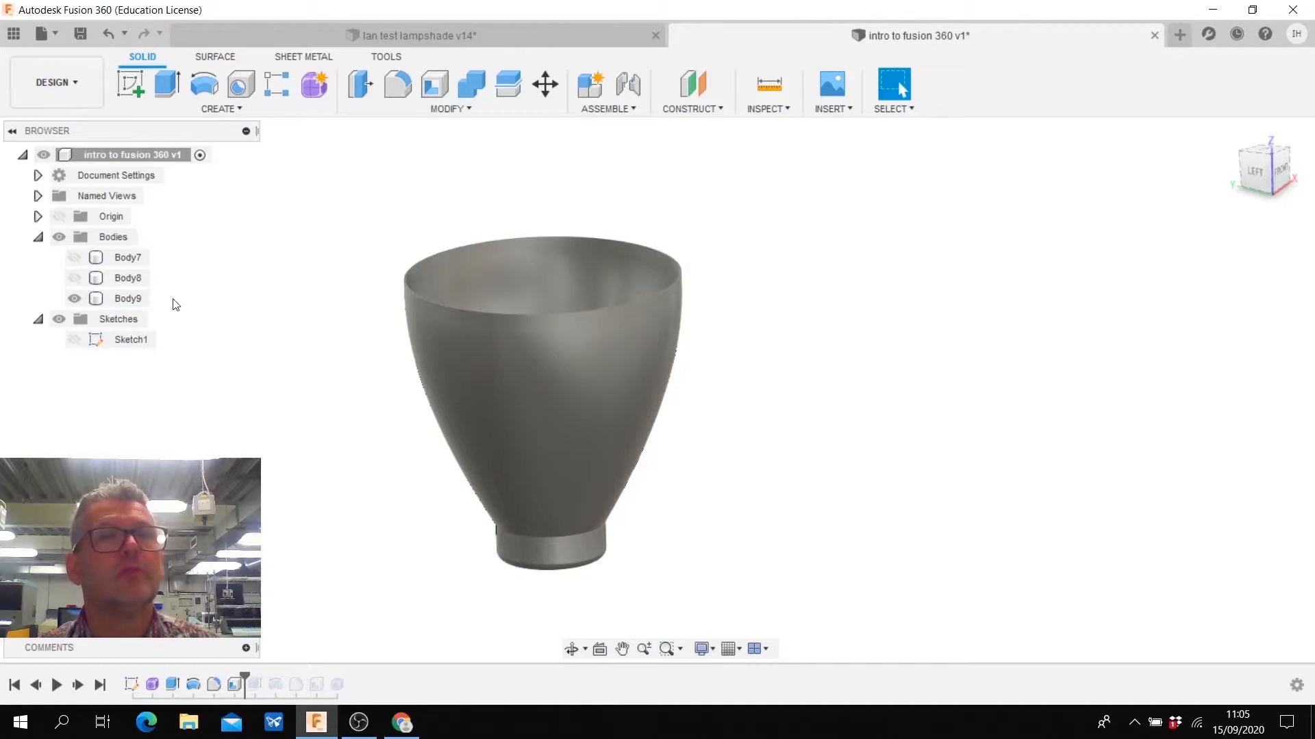
- Compare Sketch1 with the extruded and revolved bodies by toggling visibility, leaving only the shelled body shown
left_click(75, 300)
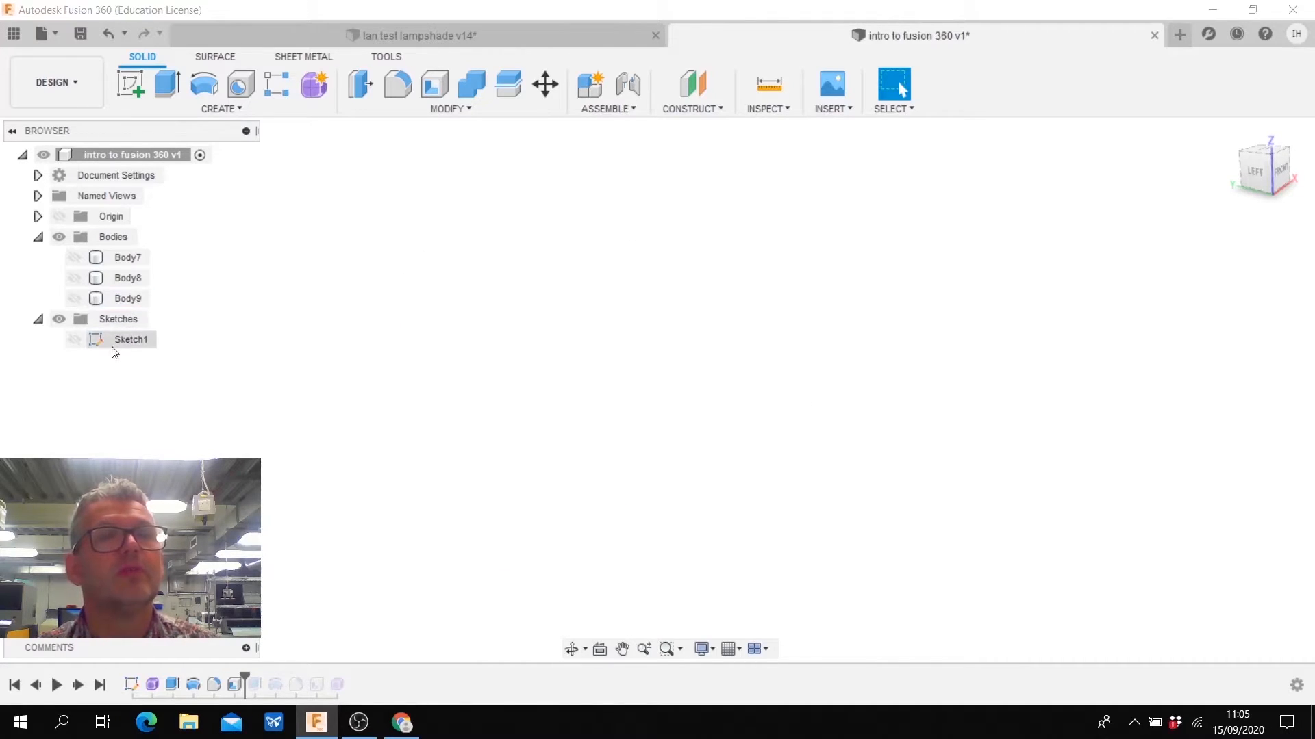
left_click(75, 340)
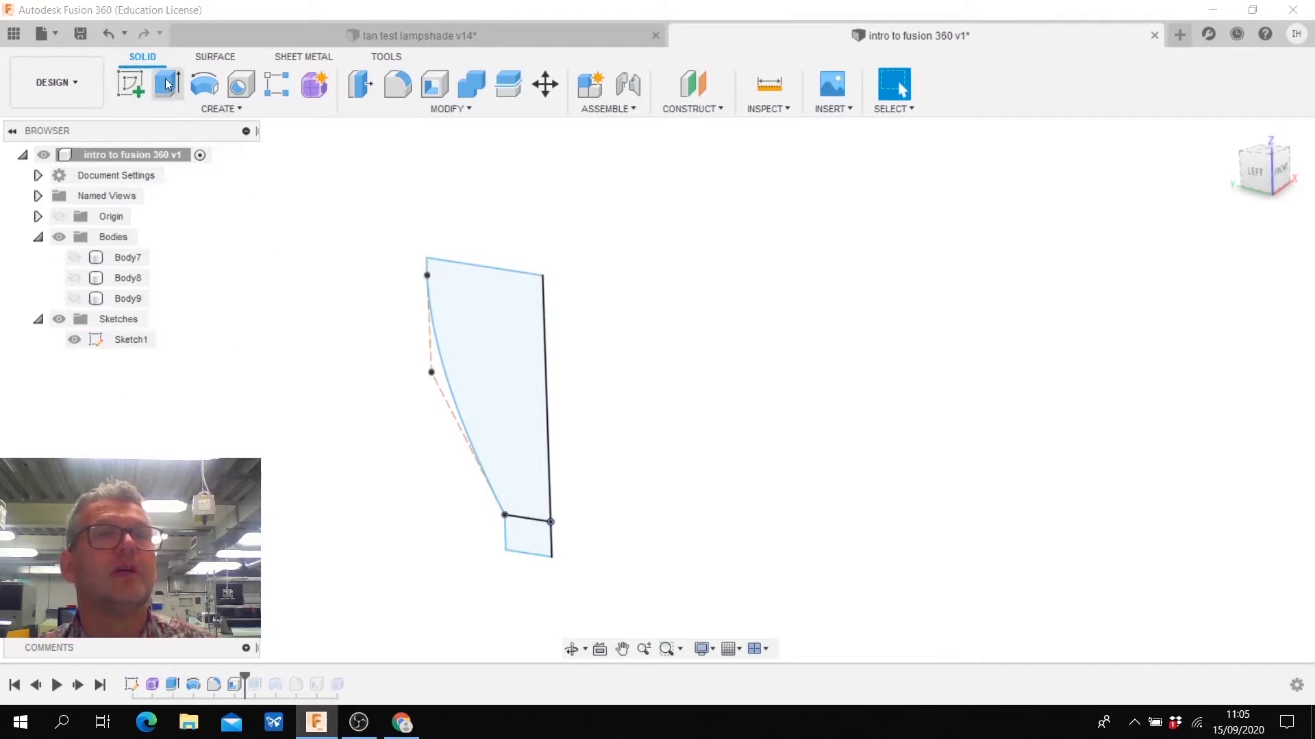
left_click(74, 278)
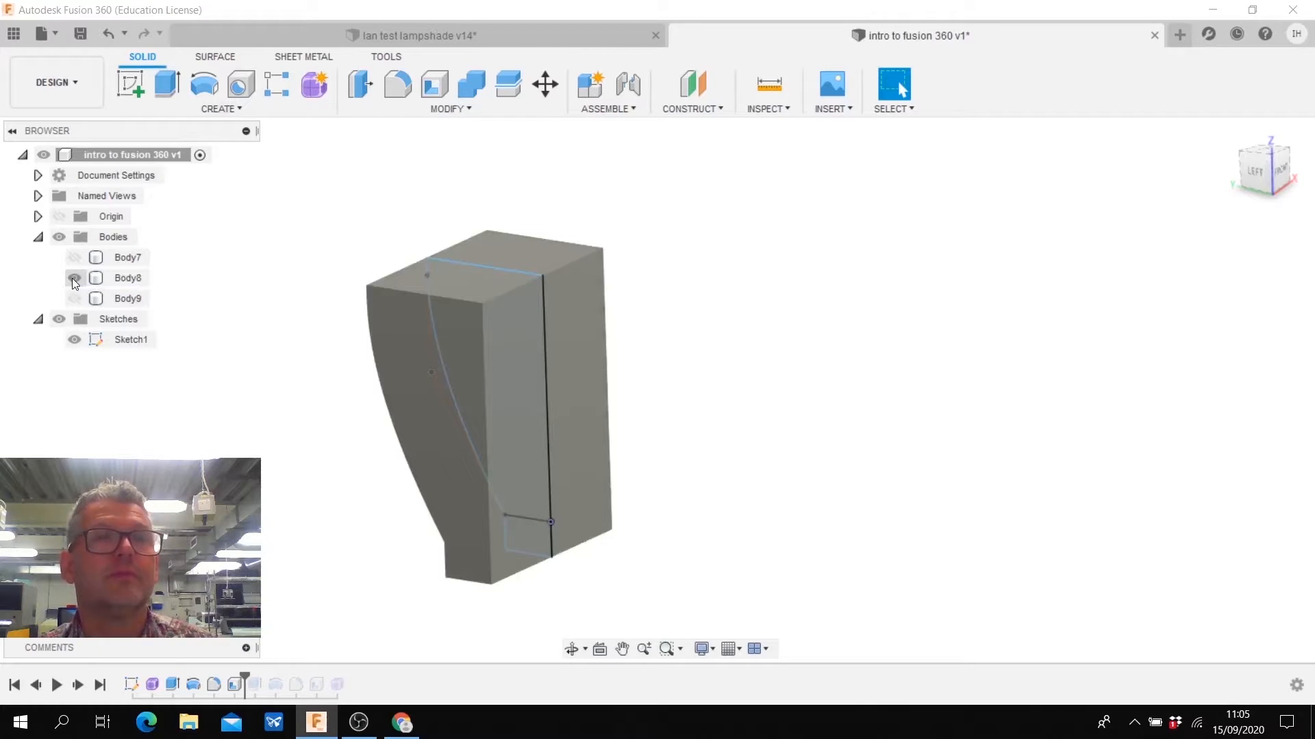
left_click(74, 278)
left_click(75, 298)
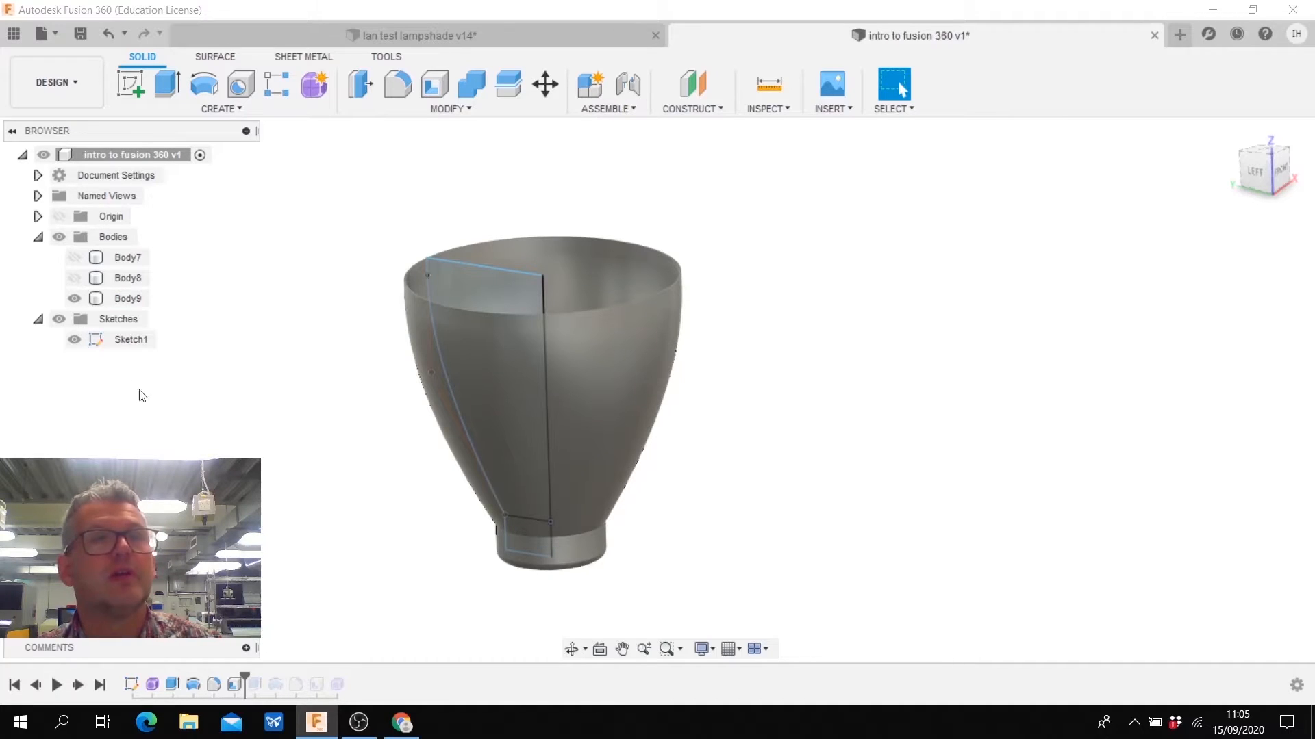
left_click(75, 340)
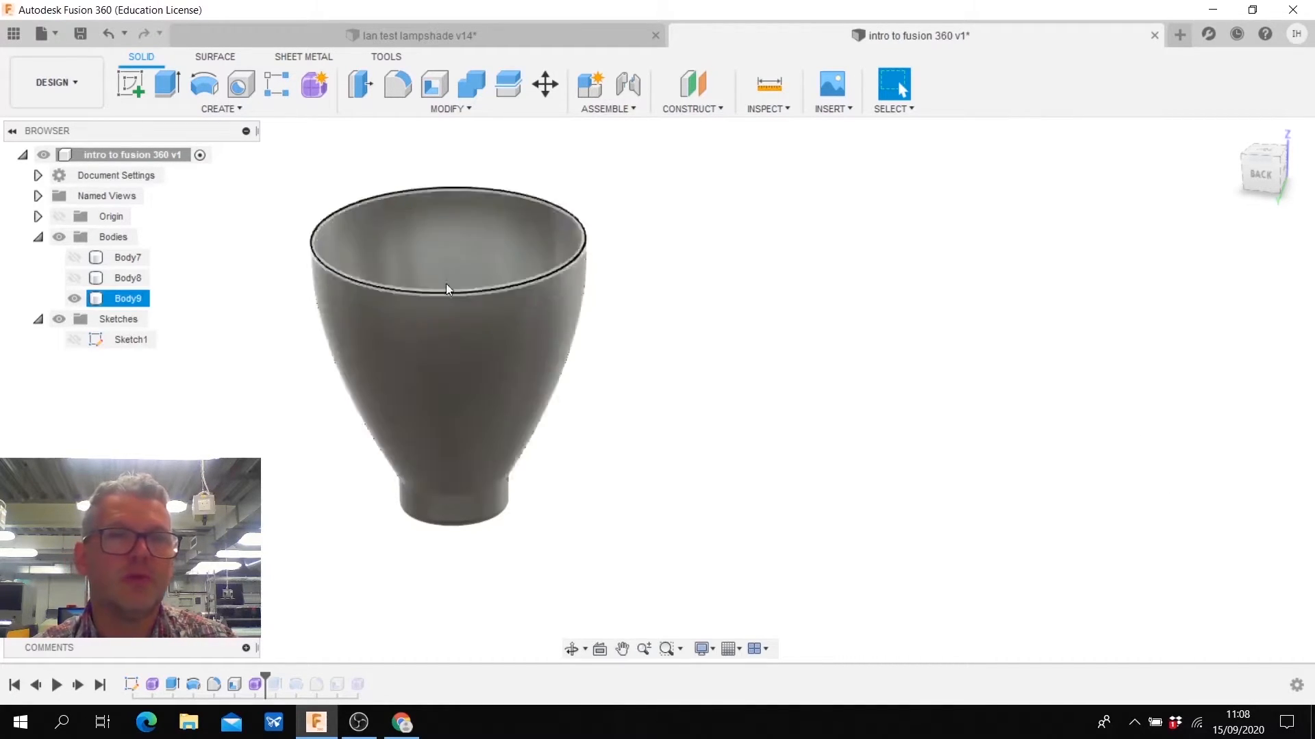
- Create a form box on the horizontal plane beside the revolved body, 140 by 160 mm and 70 mm high, with three faces per direction
left_click(315, 85)
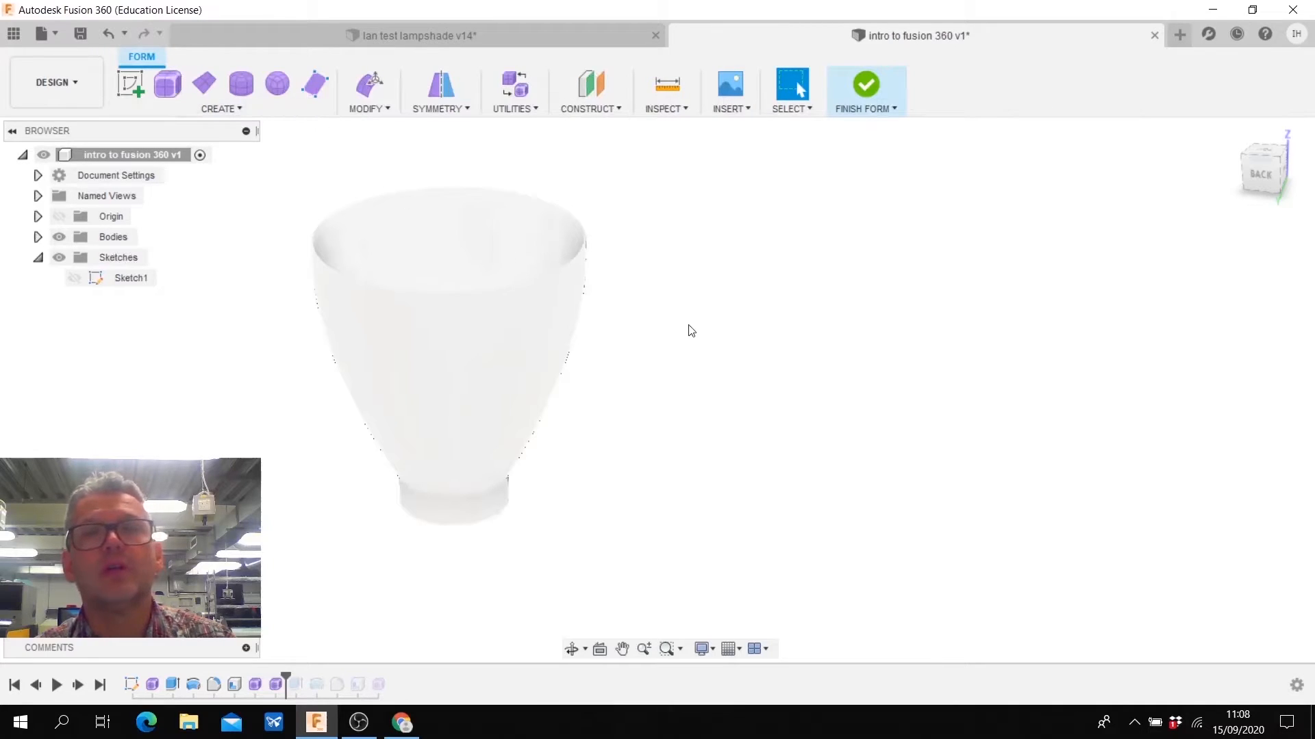
left_click(167, 84)
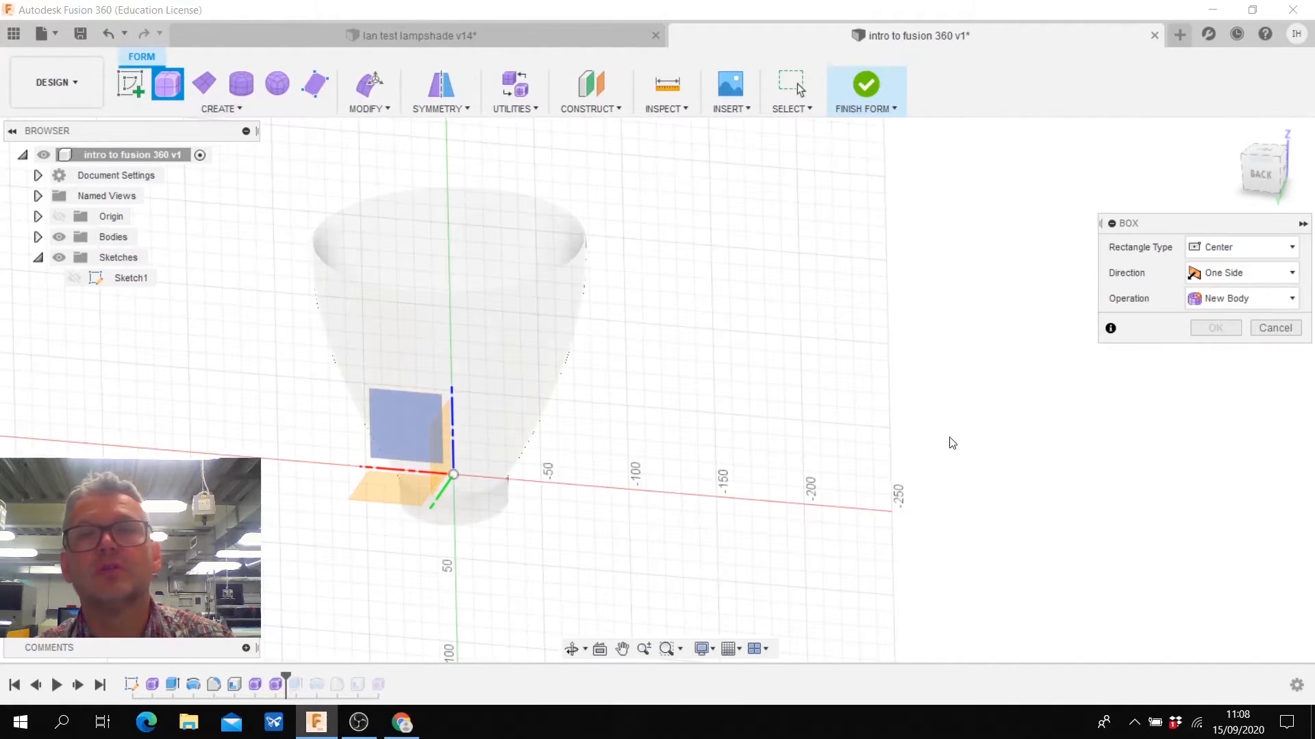
left_click(397, 491)
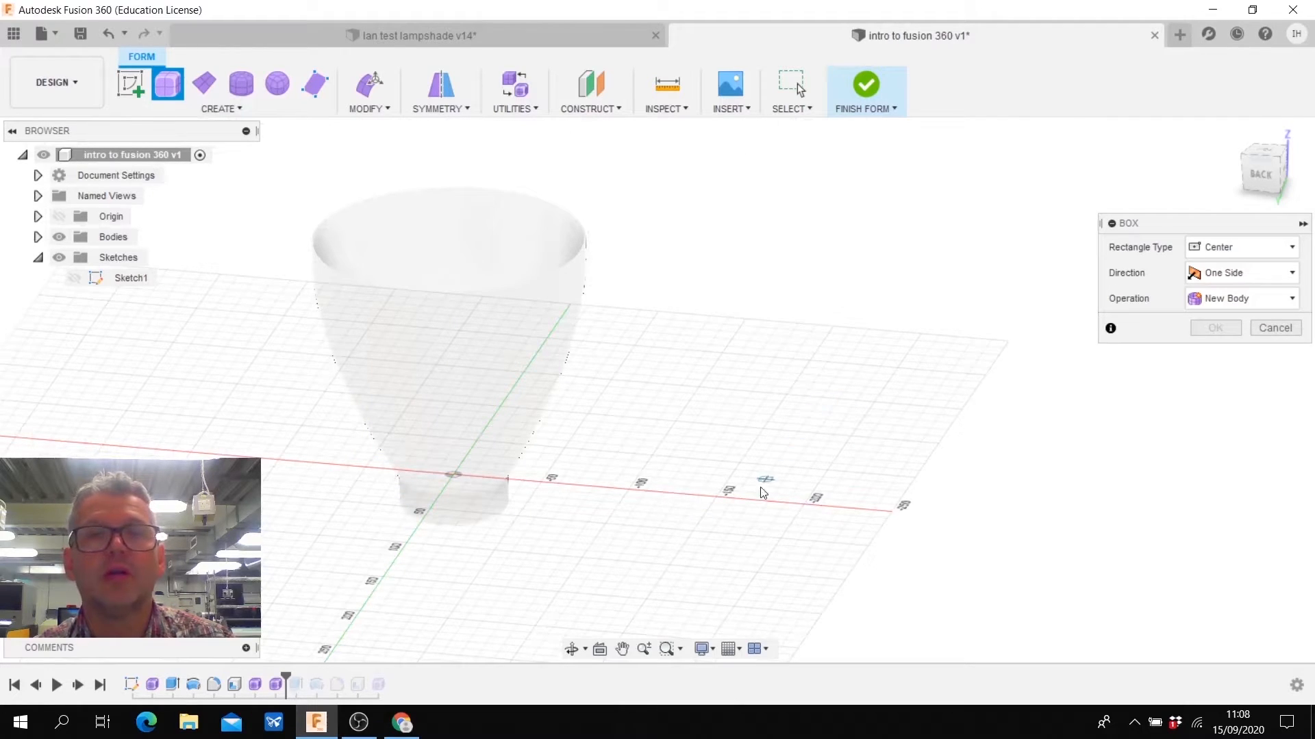
left_click(773, 504)
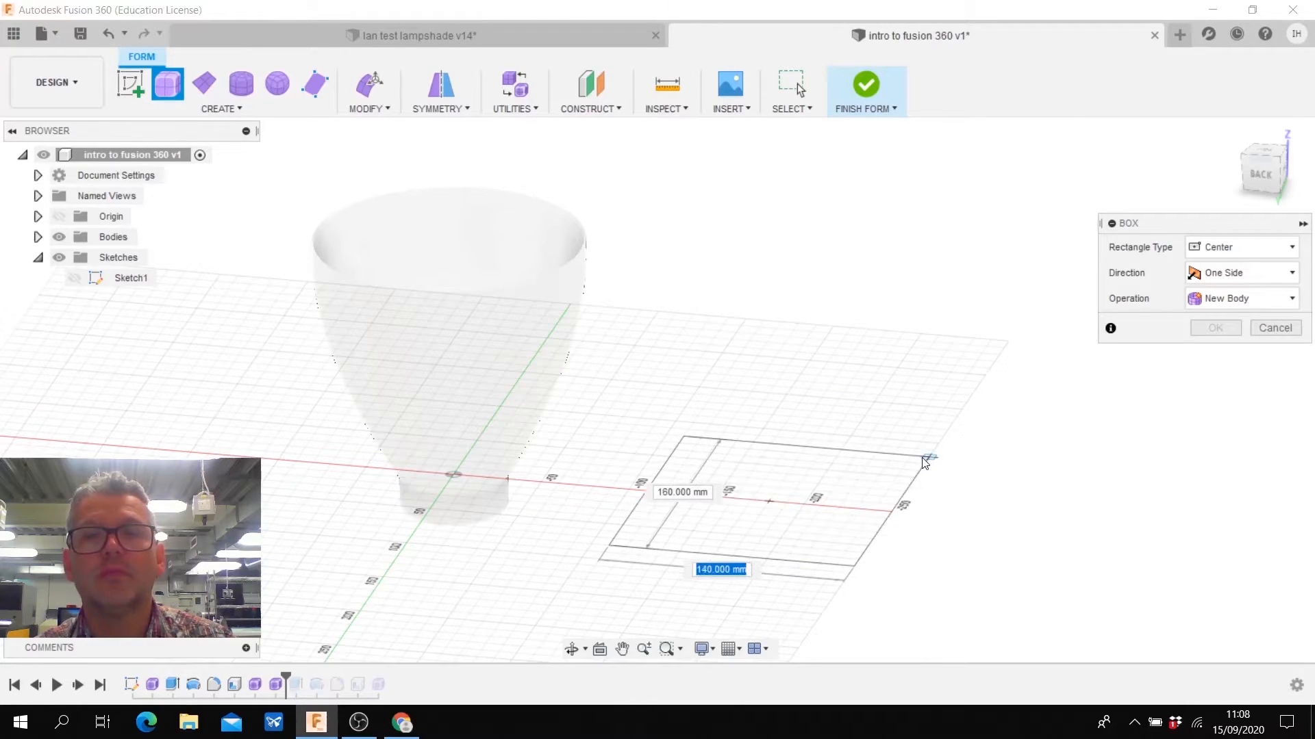
left_click(926, 459)
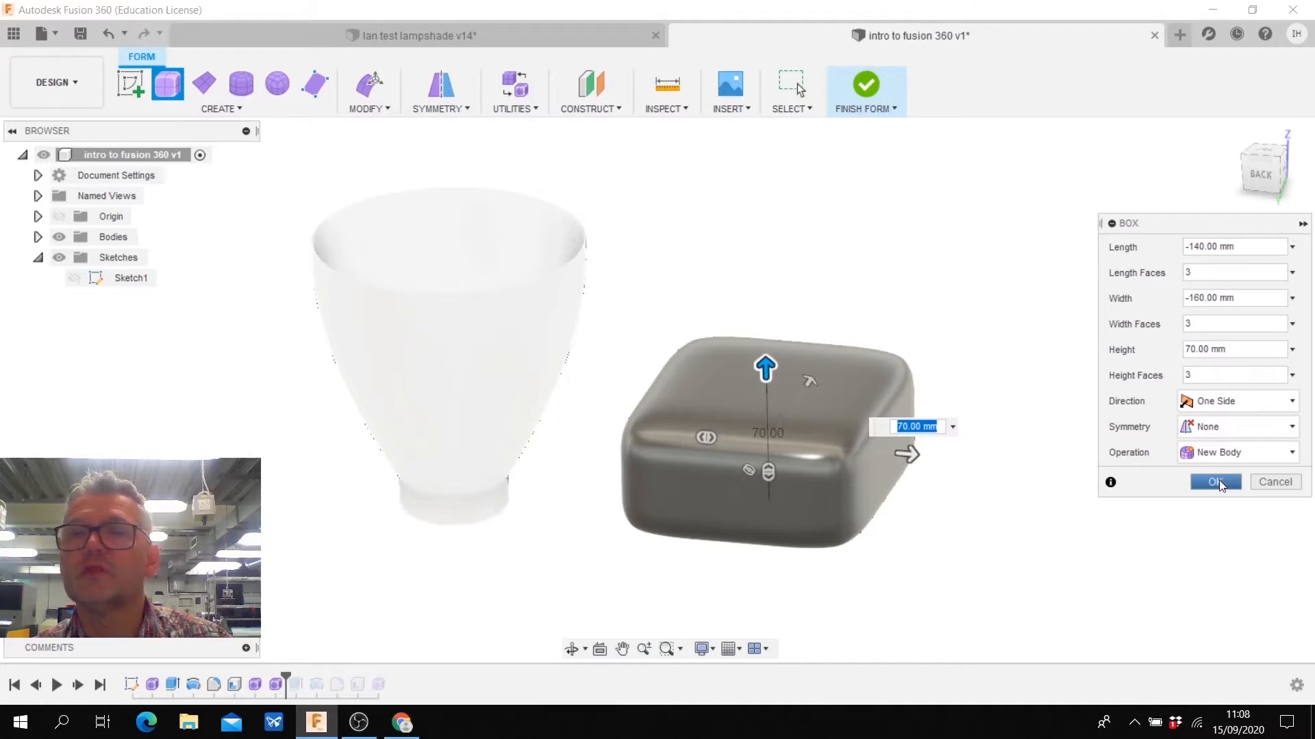
left_click(1216, 481)
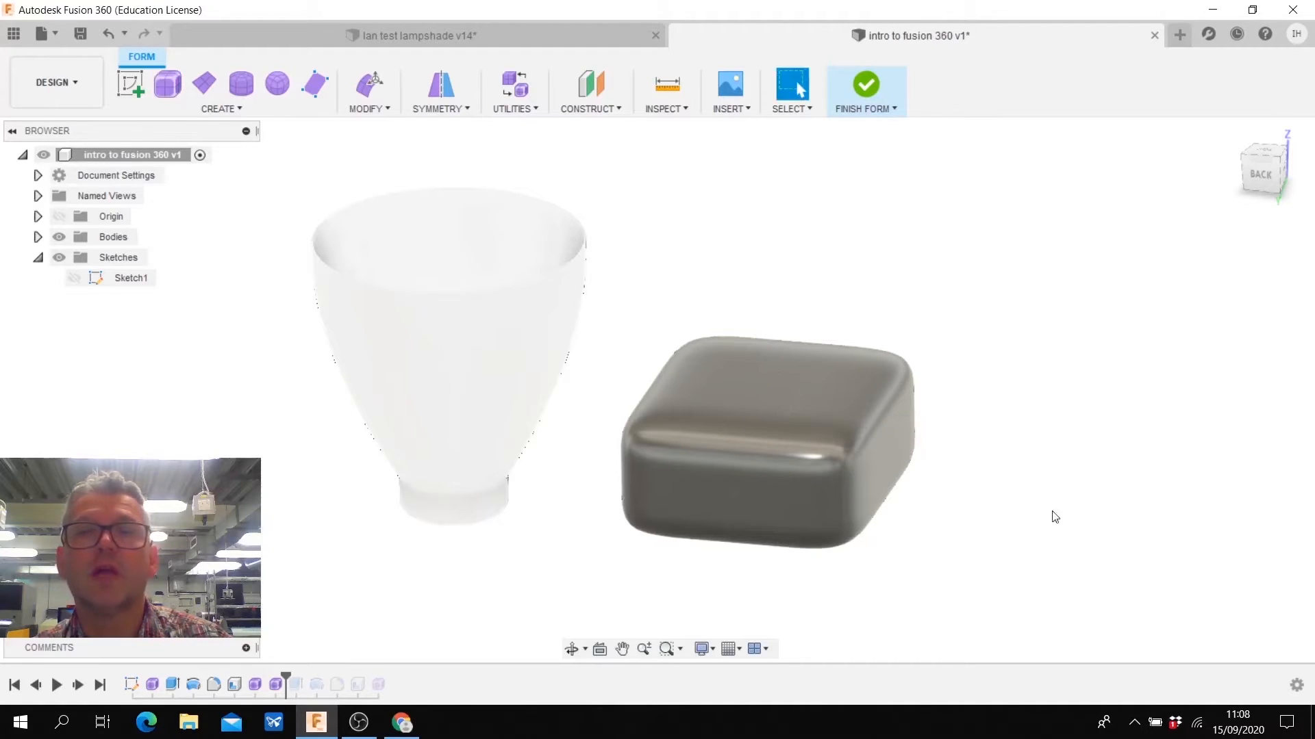
- Raise the middle row of three faces on top of the form box by 40 mm with Edit Form
left_click(766, 385)
left_click(753, 422, "shift")
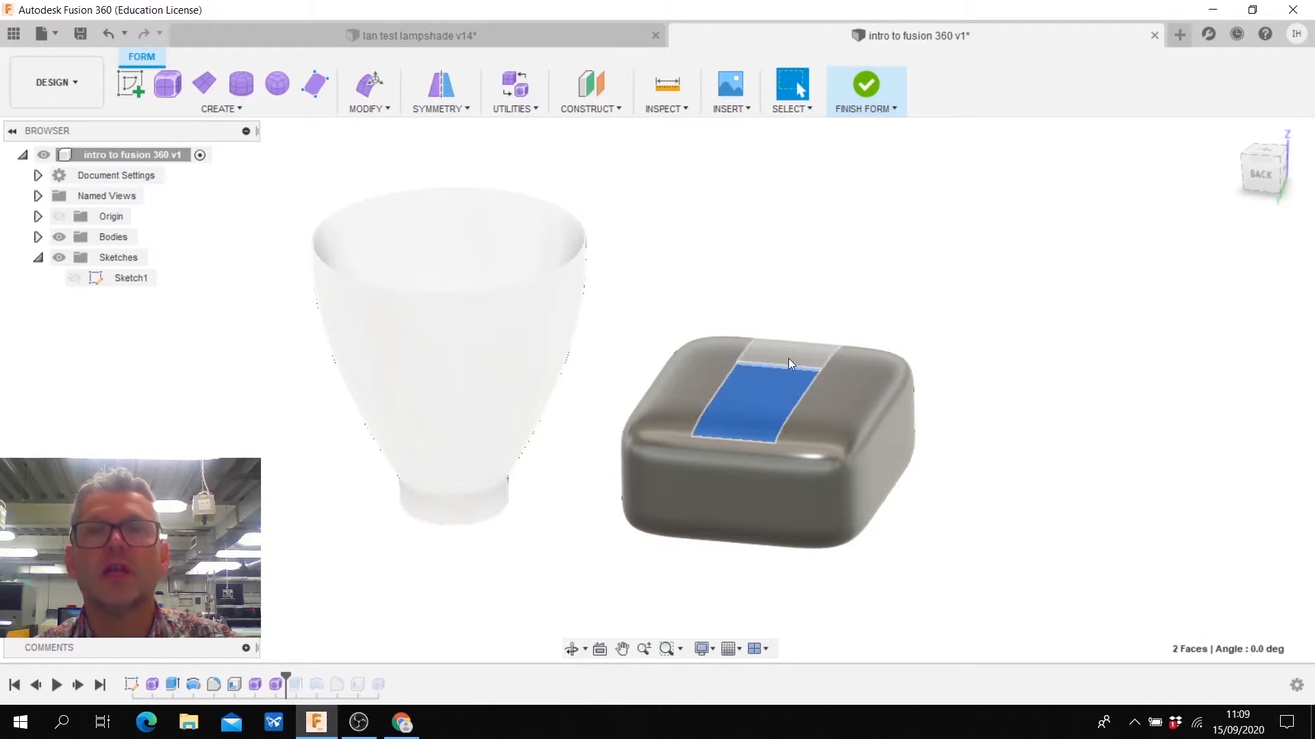
left_click(787, 359, "shift")
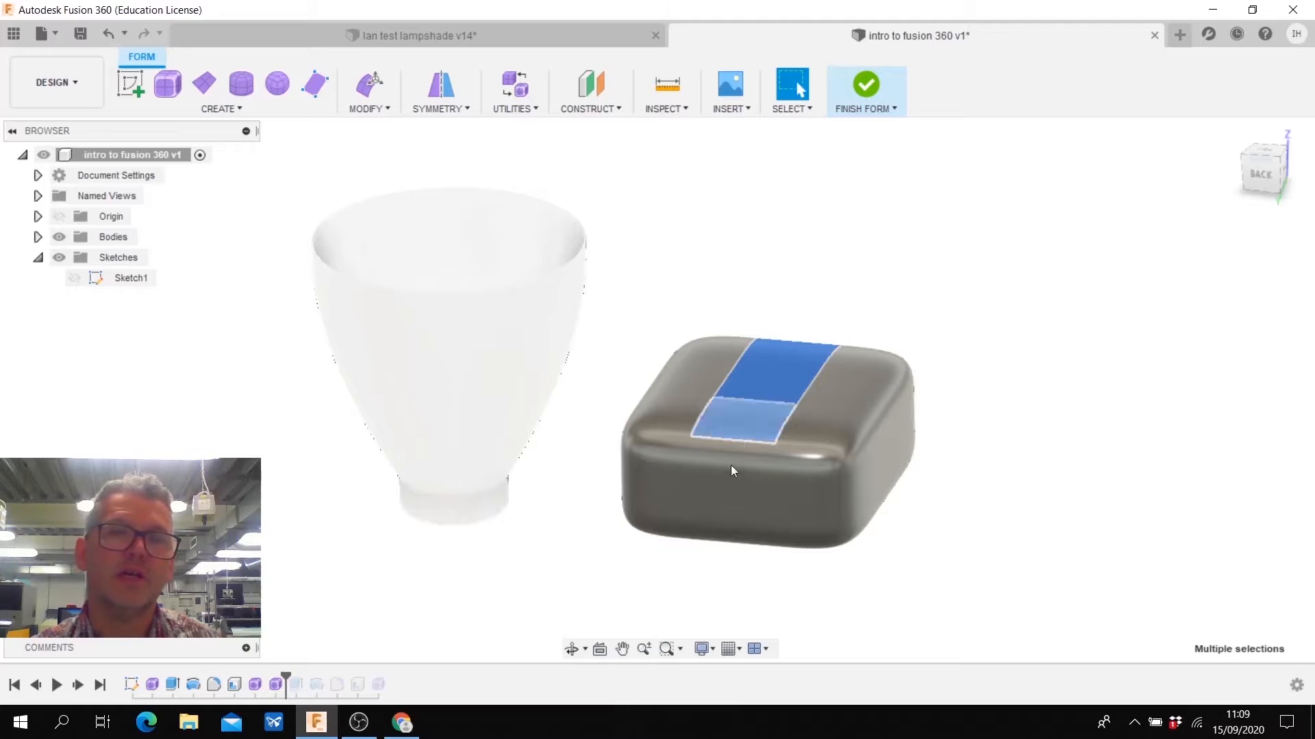
right_click(754, 386)
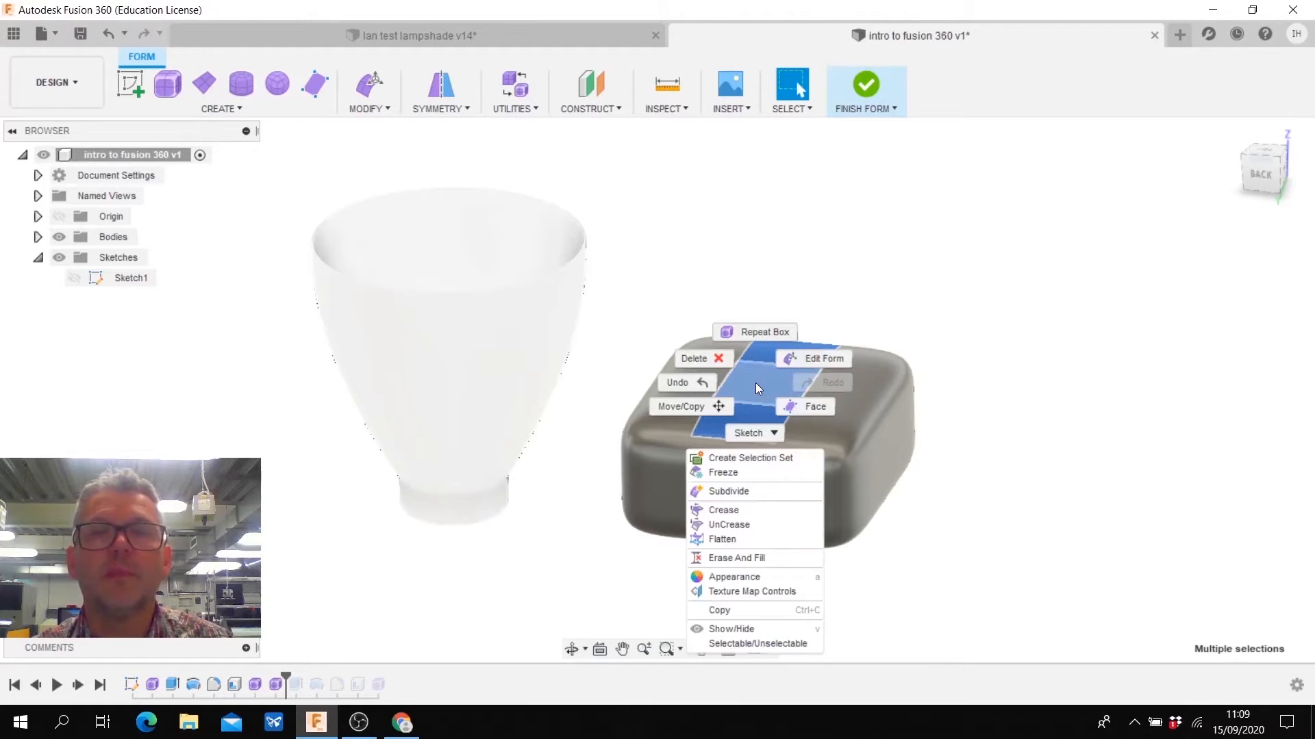
left_click(818, 358)
left_click_drag(764, 339, 763, 273)
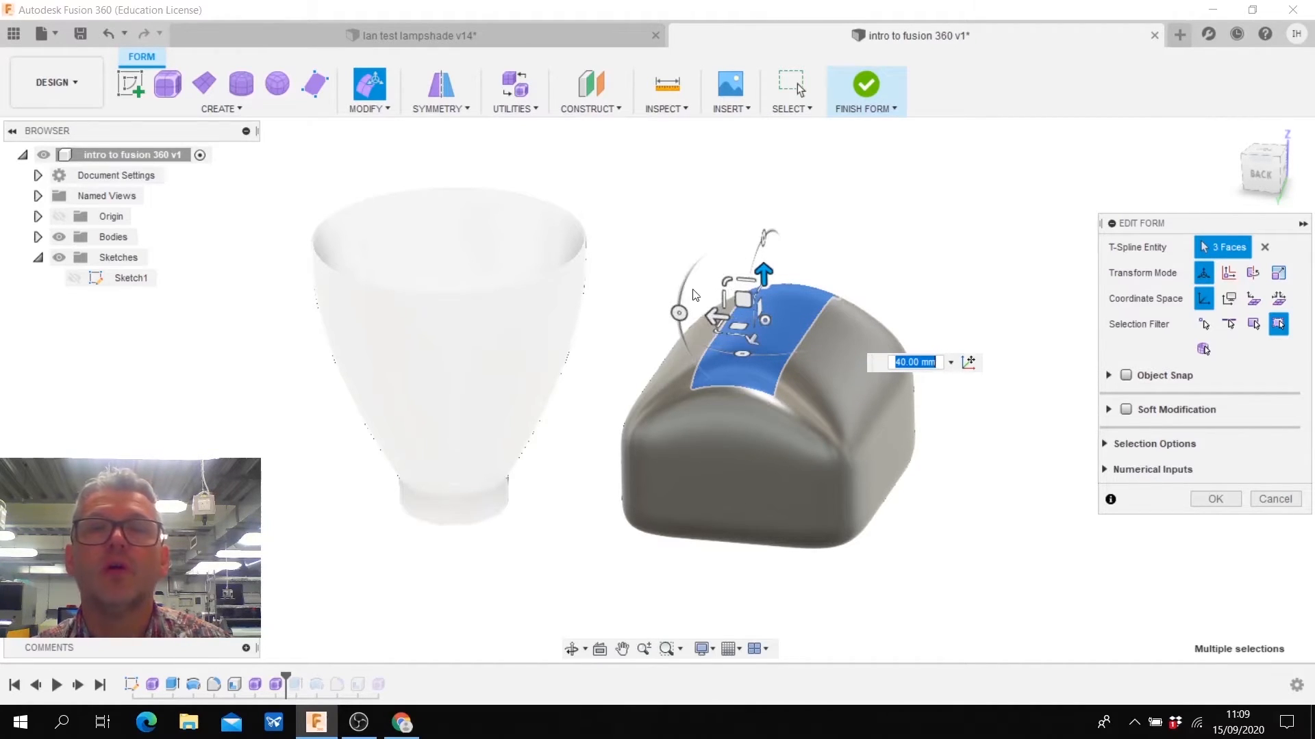
- Rotate the three raised faces -35 degrees to tilt them, twist them 45 degrees about the vertical axis, and accept the form edit
left_click_drag(678, 313, 702, 273)
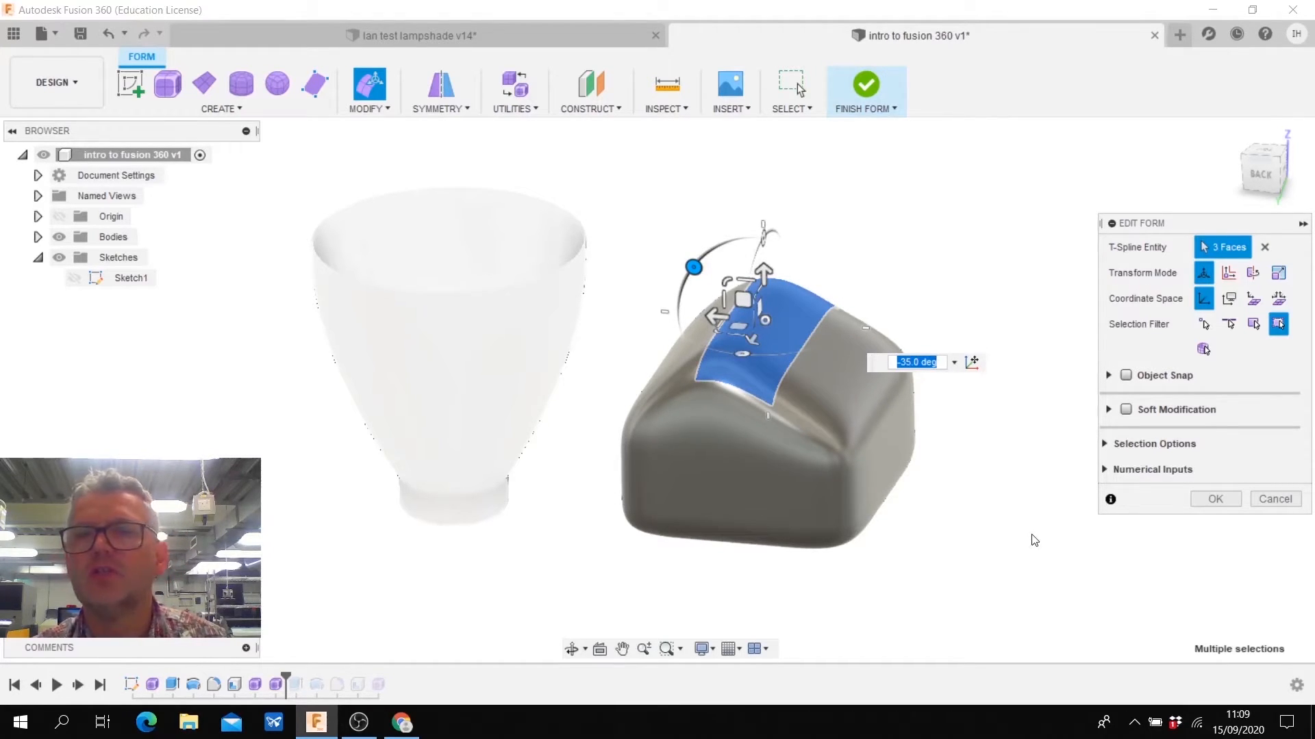
middle_click_drag(1027, 538, 721, 400, "shift")
left_click_drag(705, 401, 765, 404)
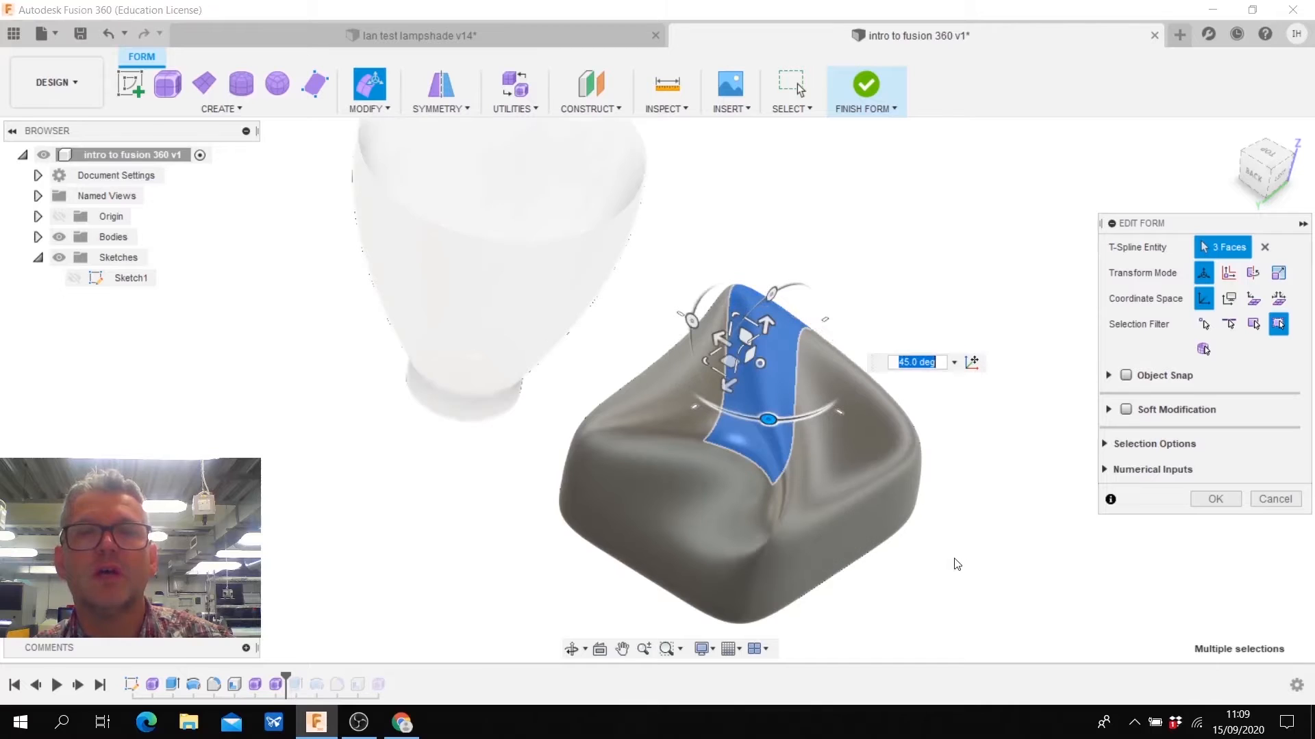
middle_click_drag(957, 563, 948, 564, "shift")
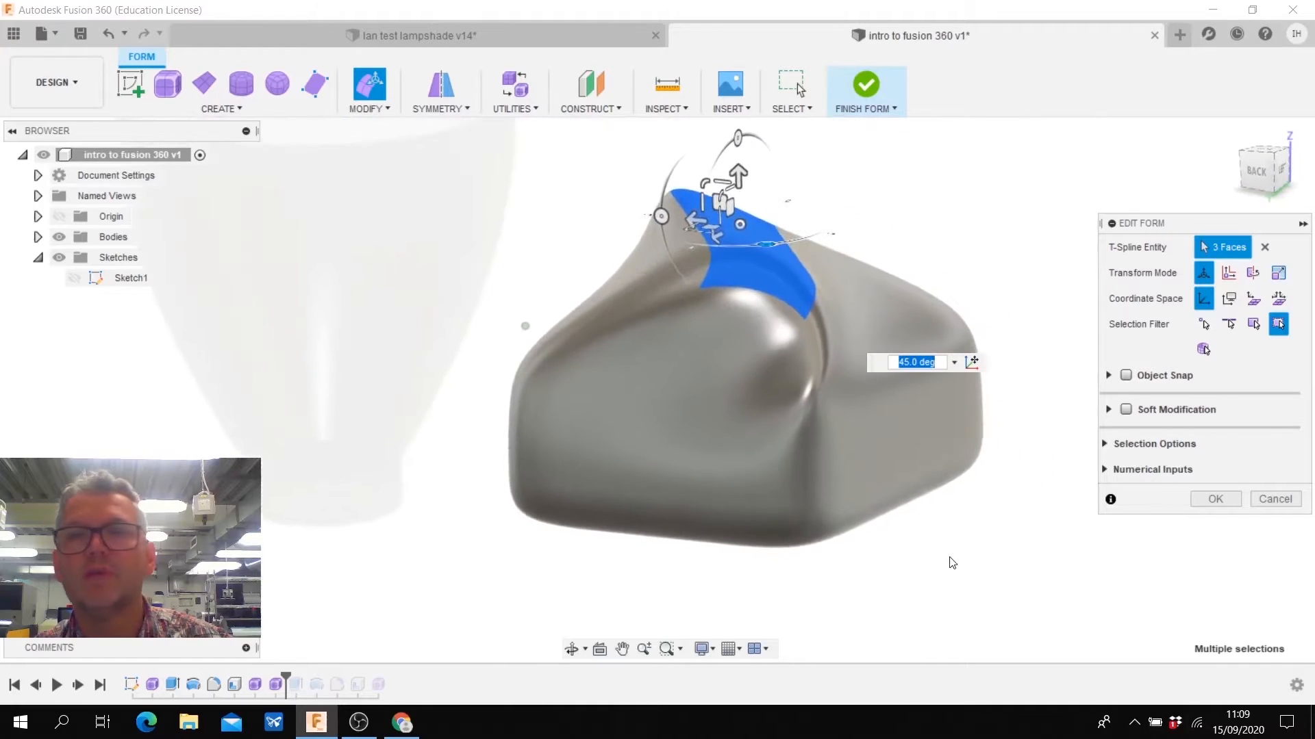
left_click(1212, 500)
left_click(1029, 587)
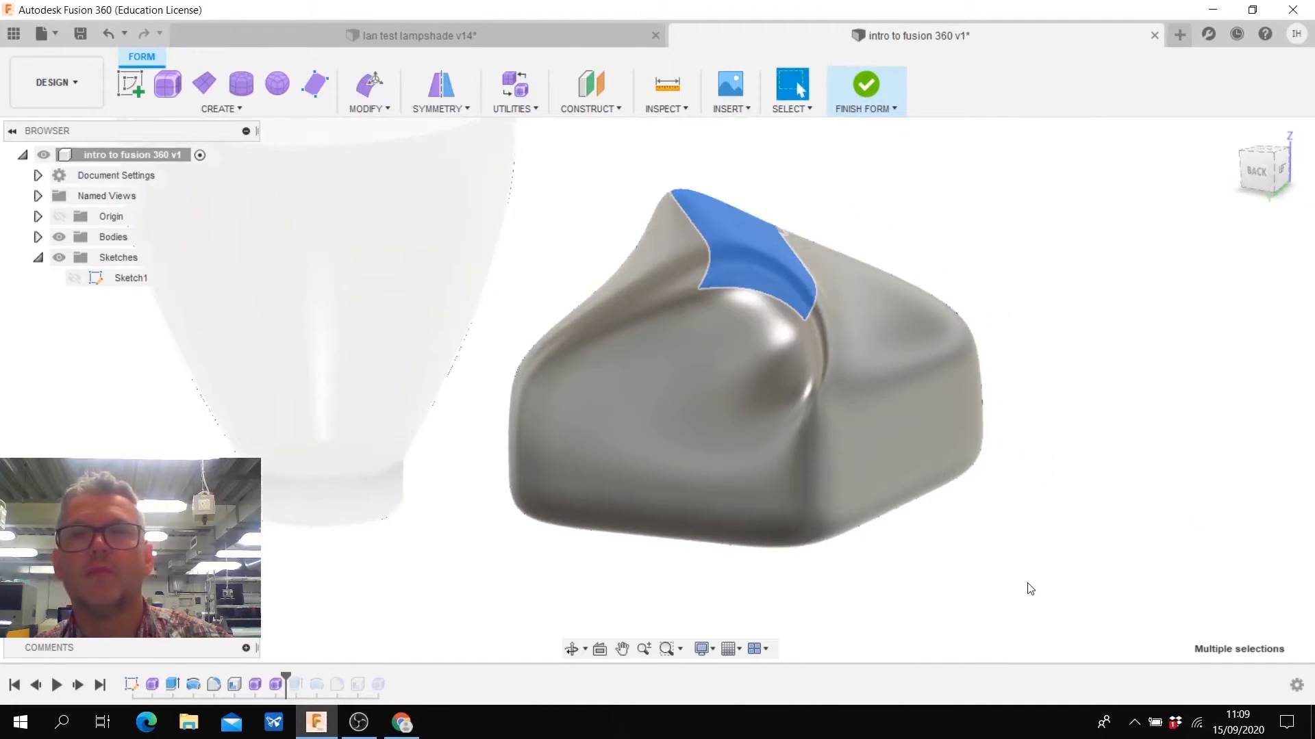
- Finish the form to convert it to a solid body, and view it alongside the shelled revolved body
left_click(864, 85)
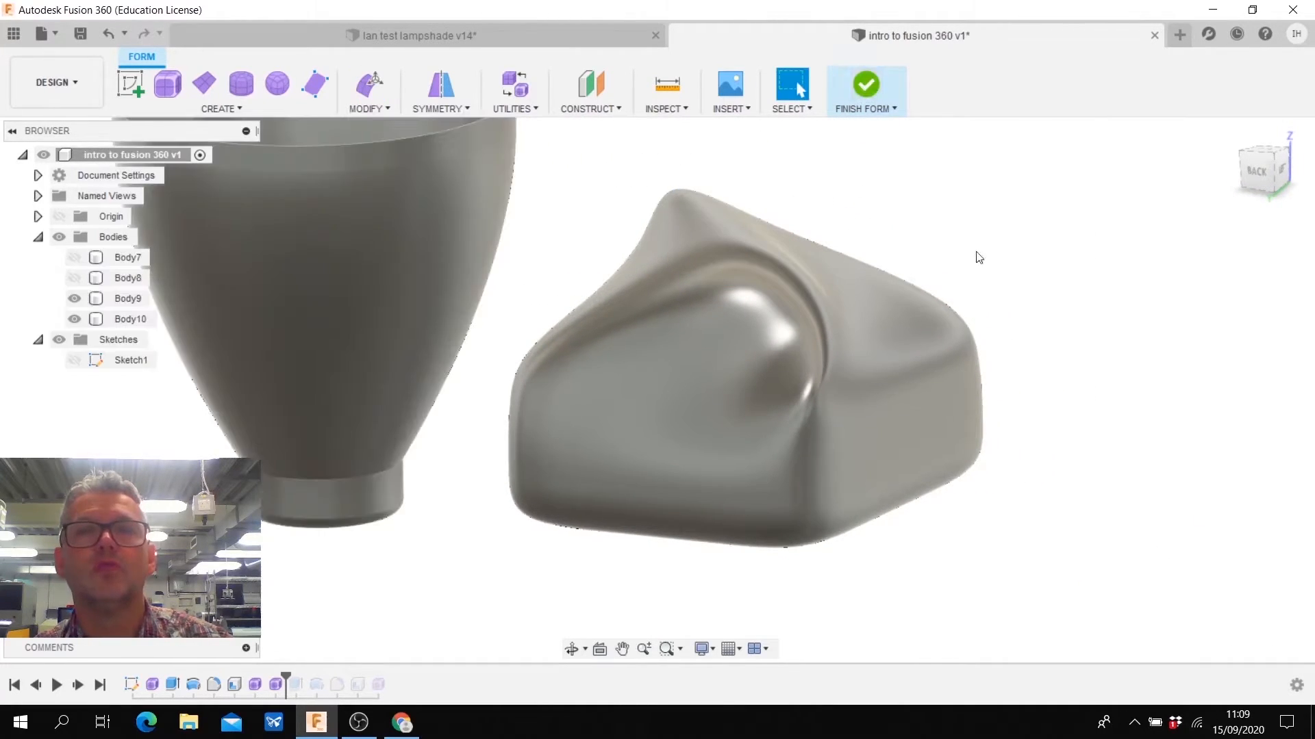
middle_click_drag(1107, 527, 1104, 540, "shift")
middle_click_drag(1105, 540, 1058, 383, "shift")
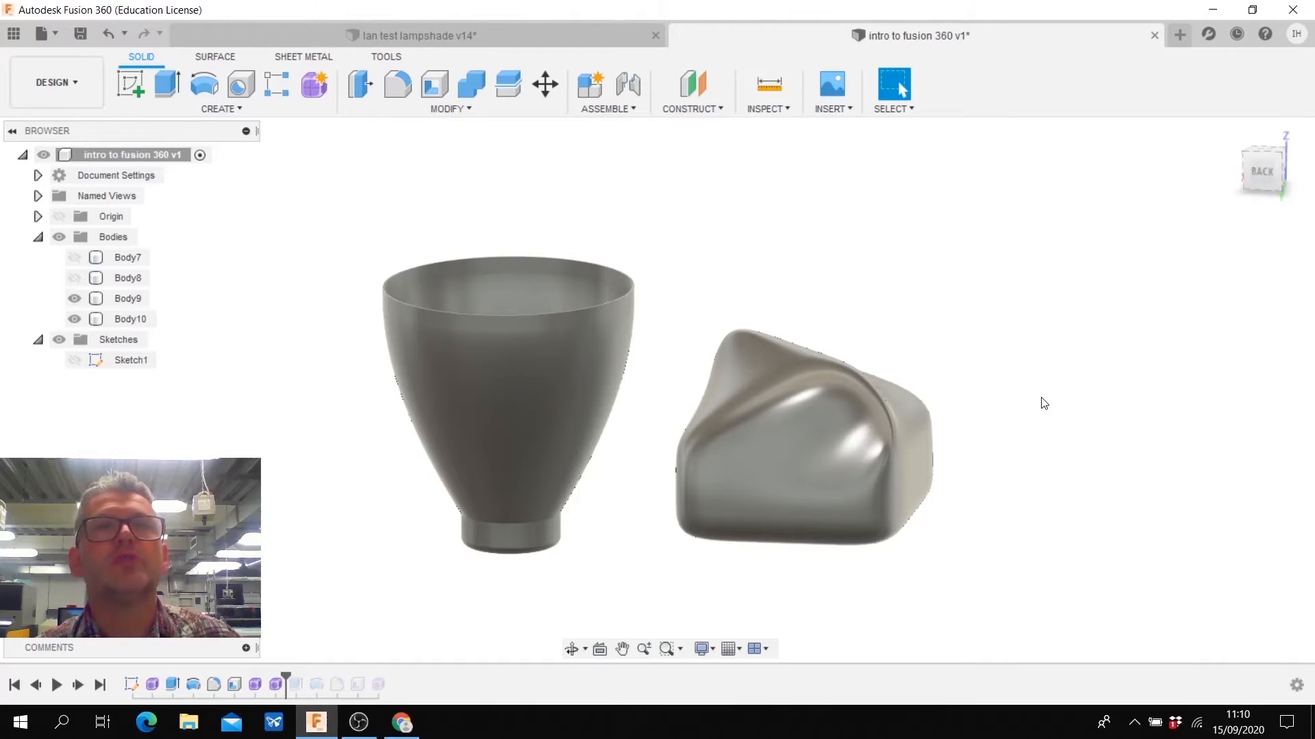
- Switch to the lampshade design and widen its profile sketch by pulling the spline's middle point outward from the axis
left_click(504, 37)
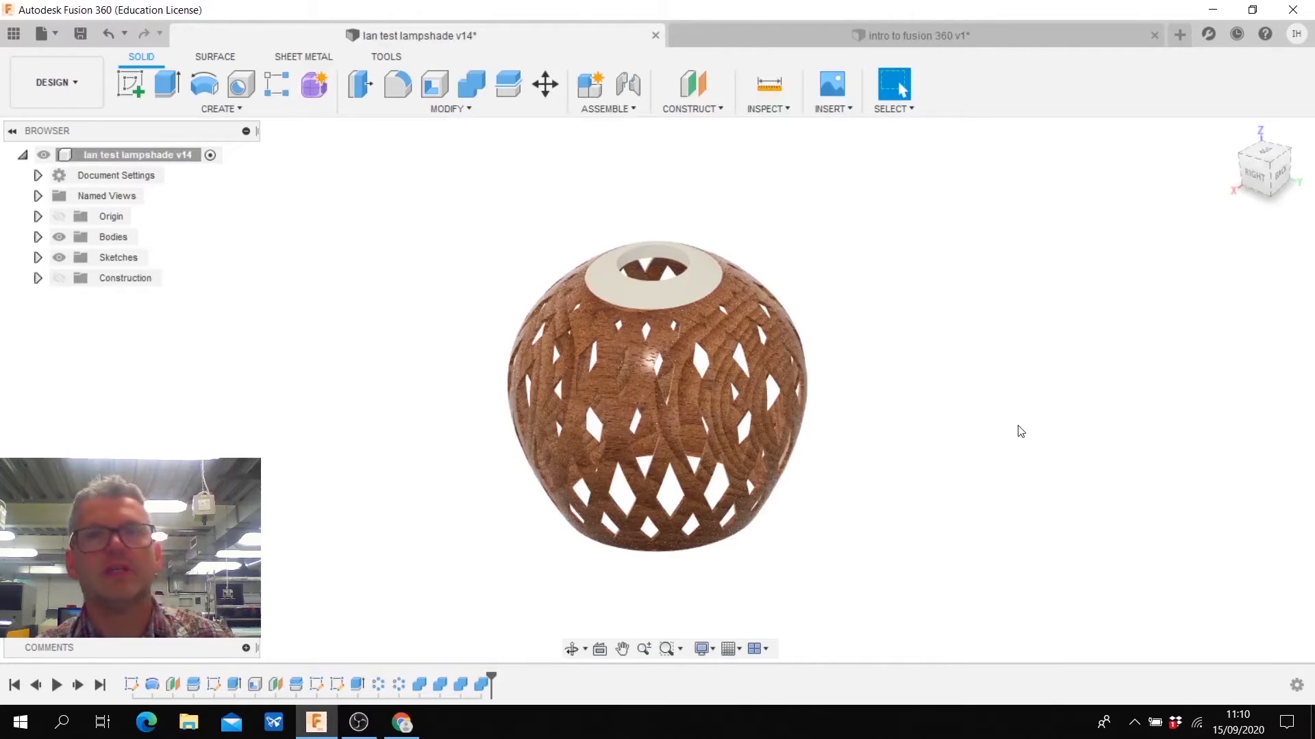
middle_click_drag(1018, 426, 971, 458, "shift")
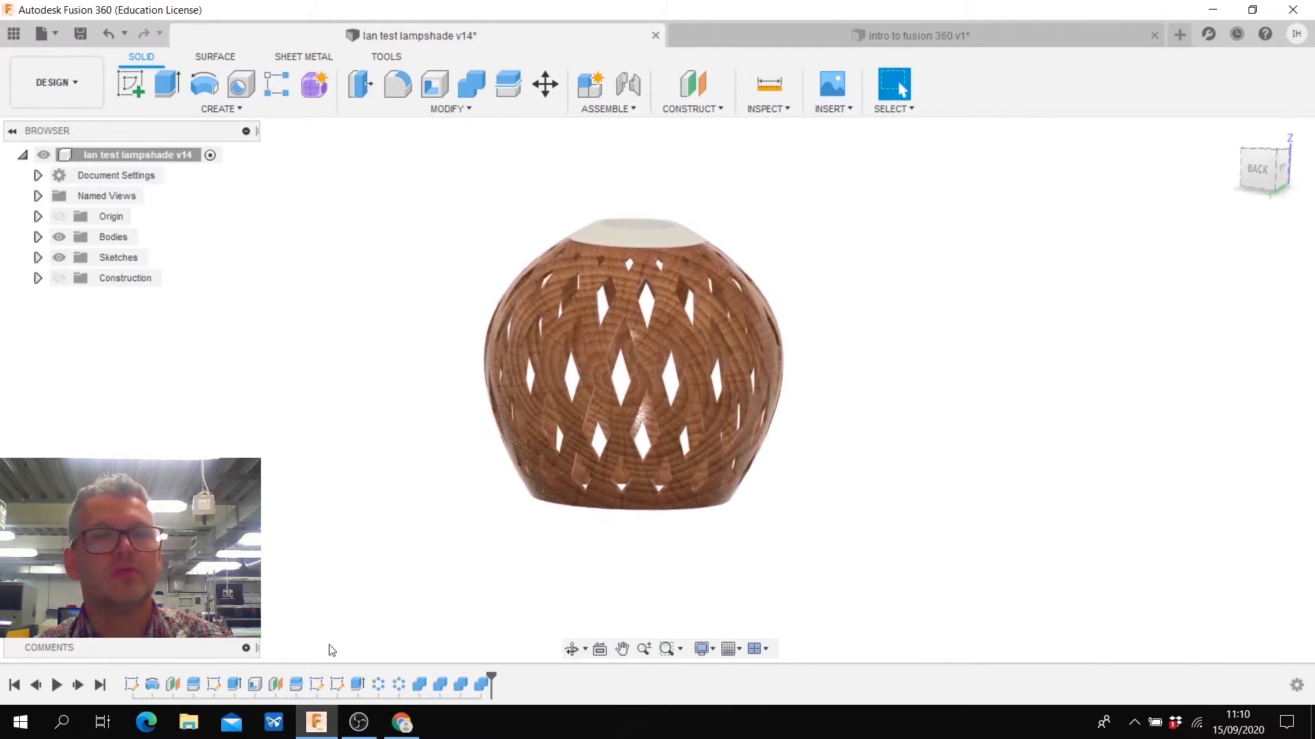
right_click(130, 685)
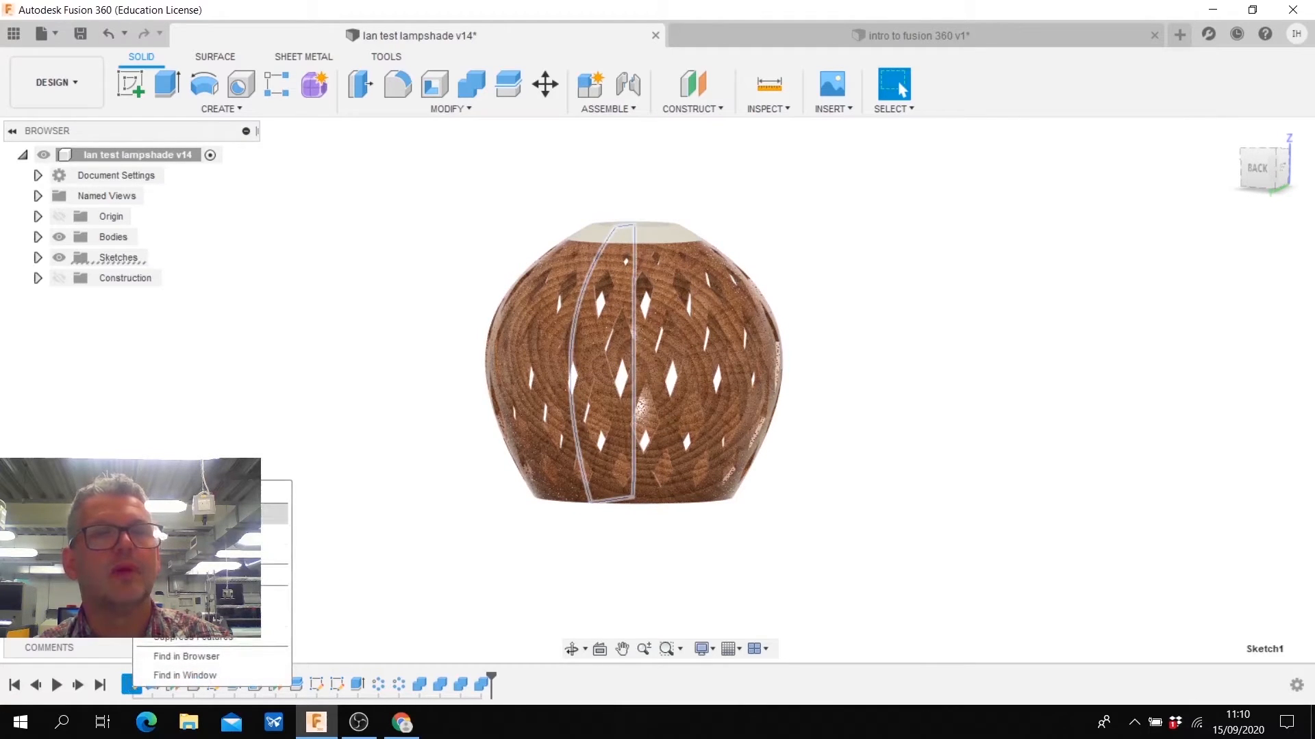
left_click(206, 513)
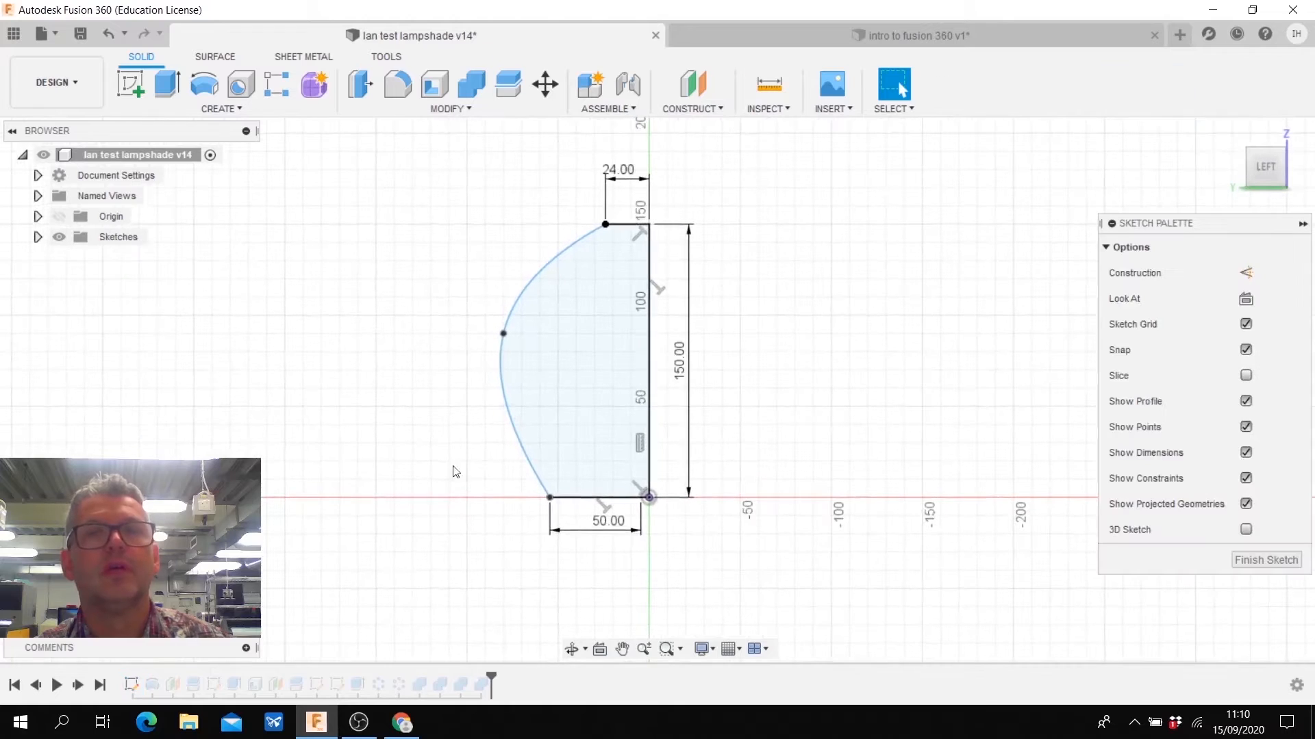
left_click_drag(503, 335, 467, 333)
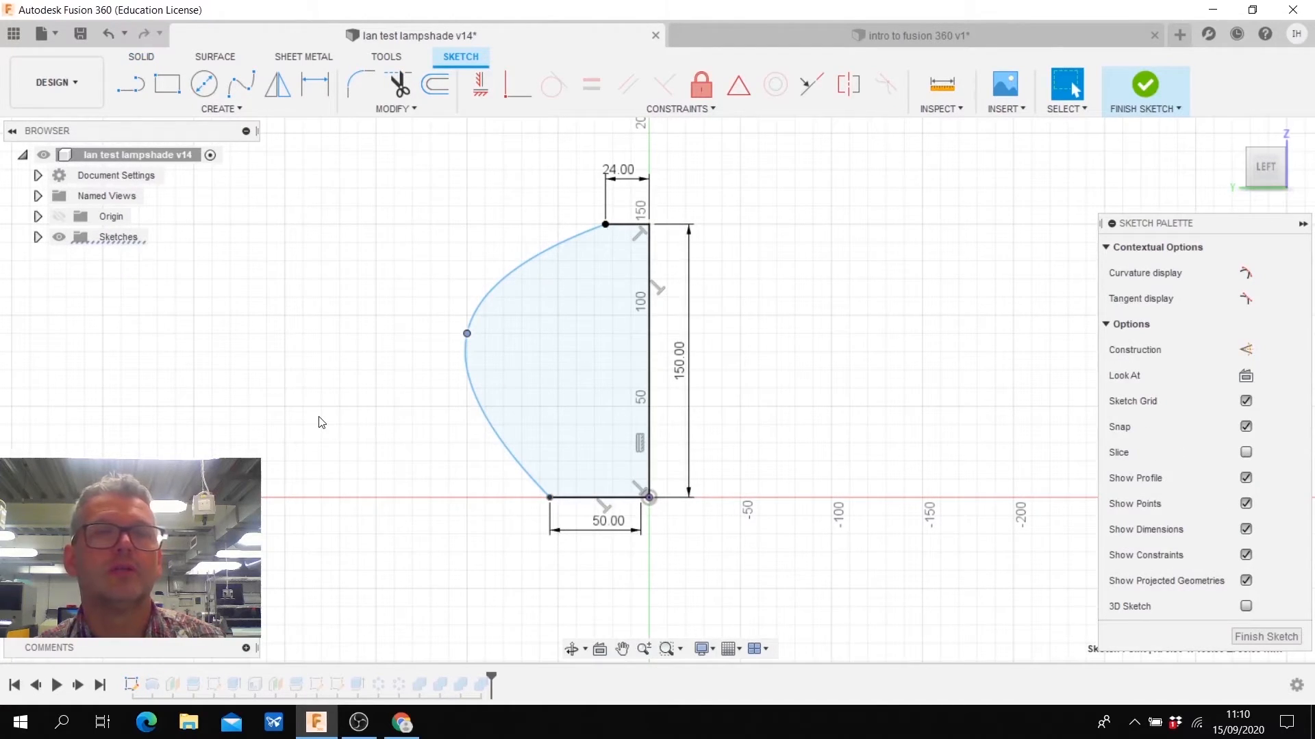
left_click(1140, 98)
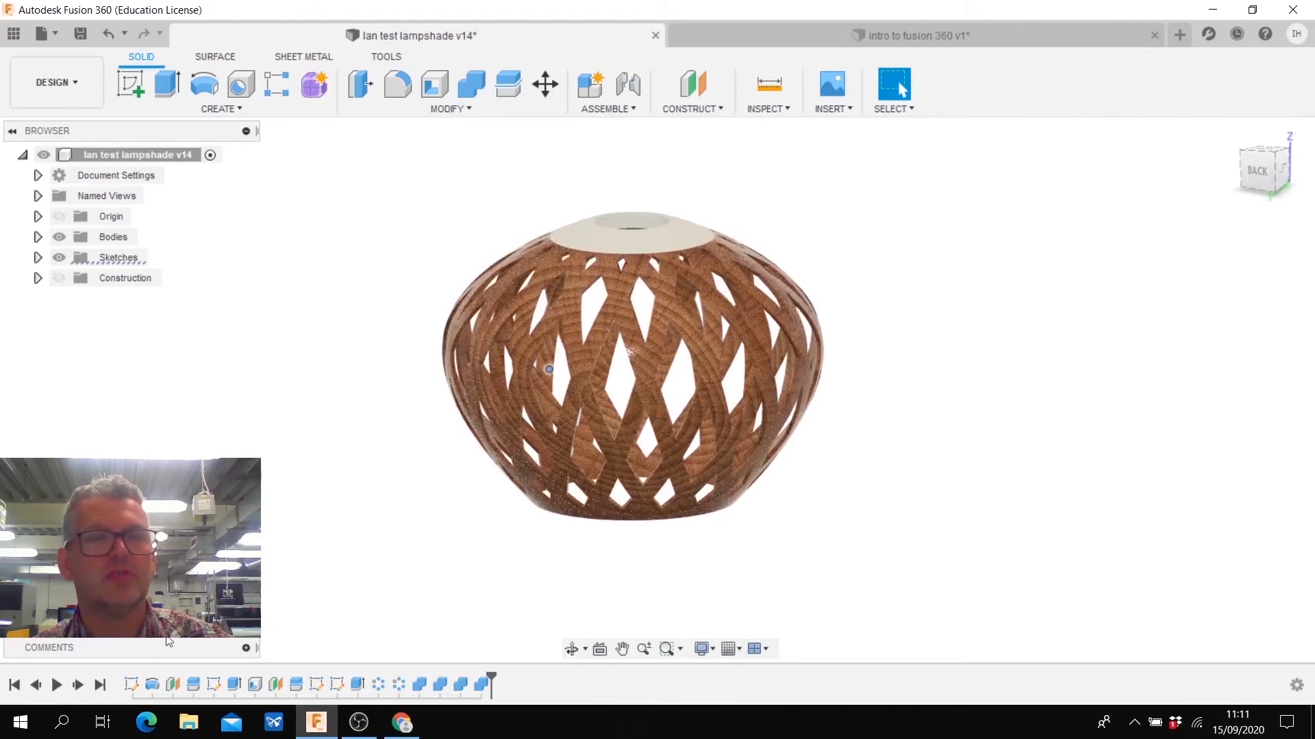
- Edit the lampshade's profile sketch again, moving the spline's middle point inward for a slimmer shape, and inspect the updated model
right_click(133, 685)
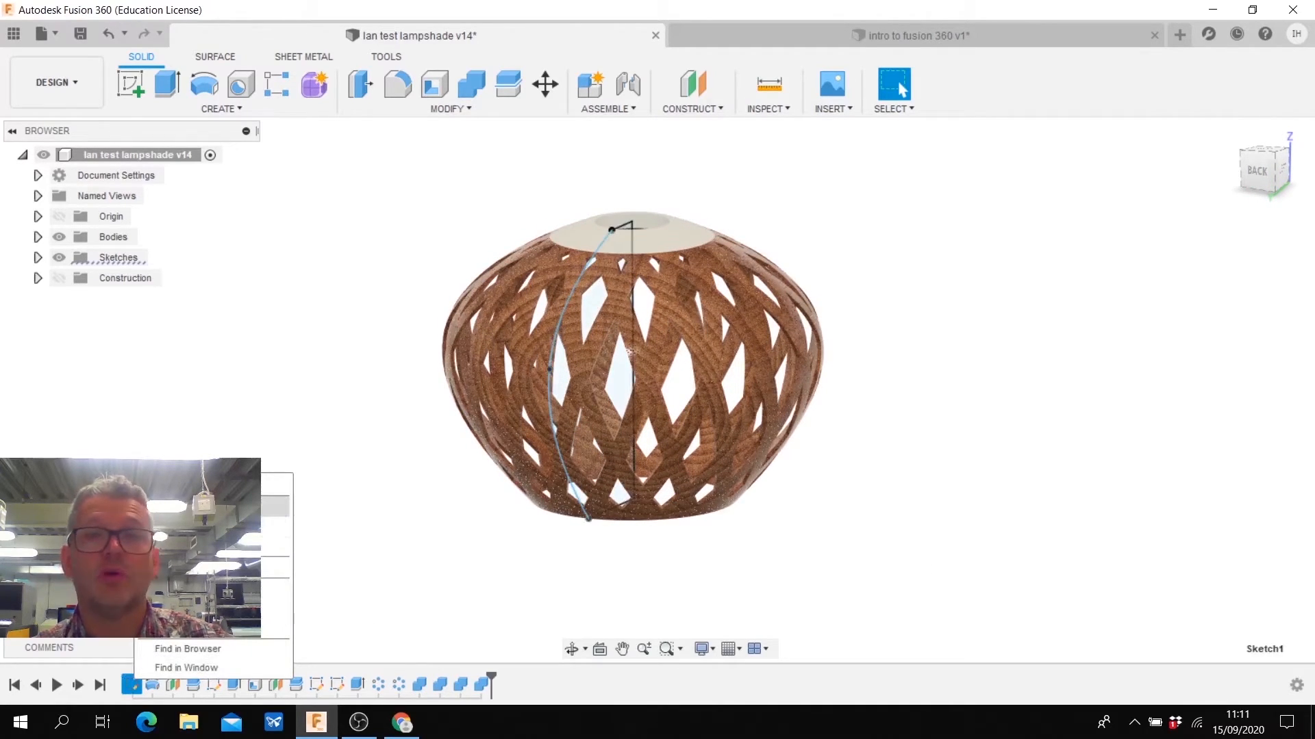
left_click(180, 507)
left_click_drag(463, 332, 512, 338)
key("Escape")
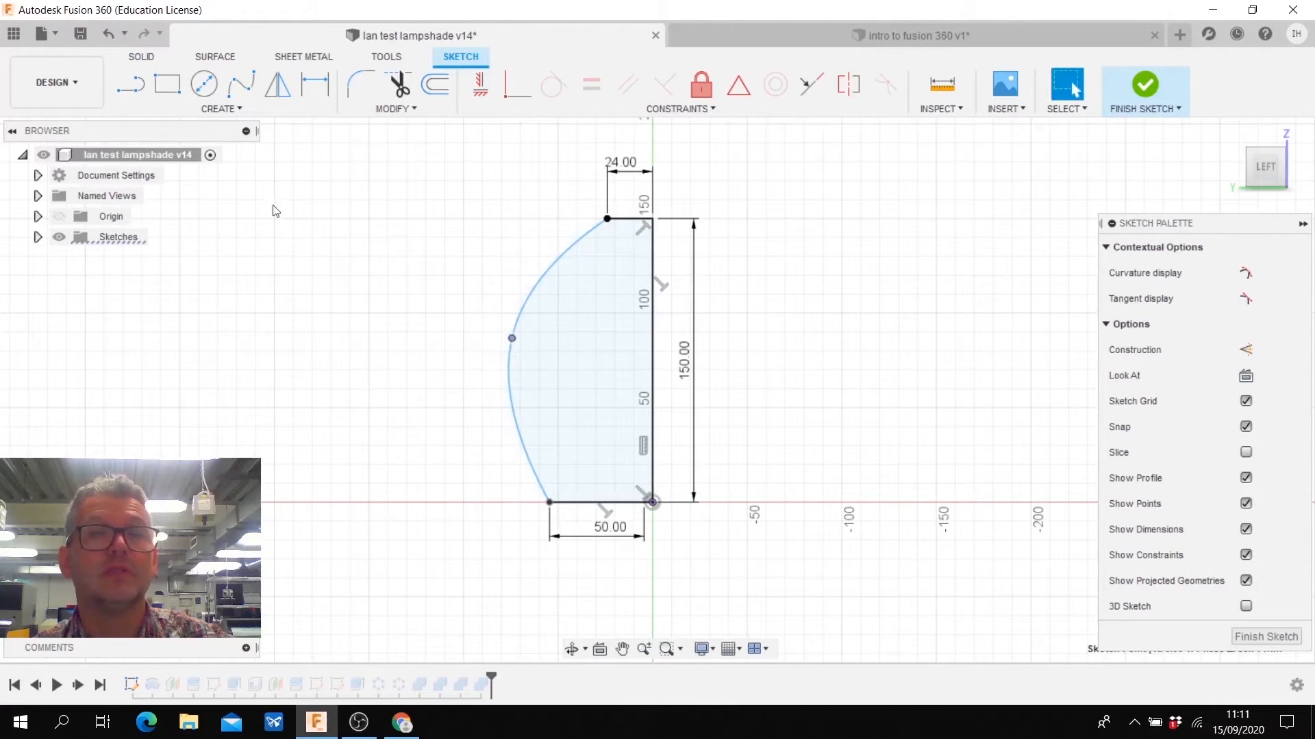
left_click(1140, 90)
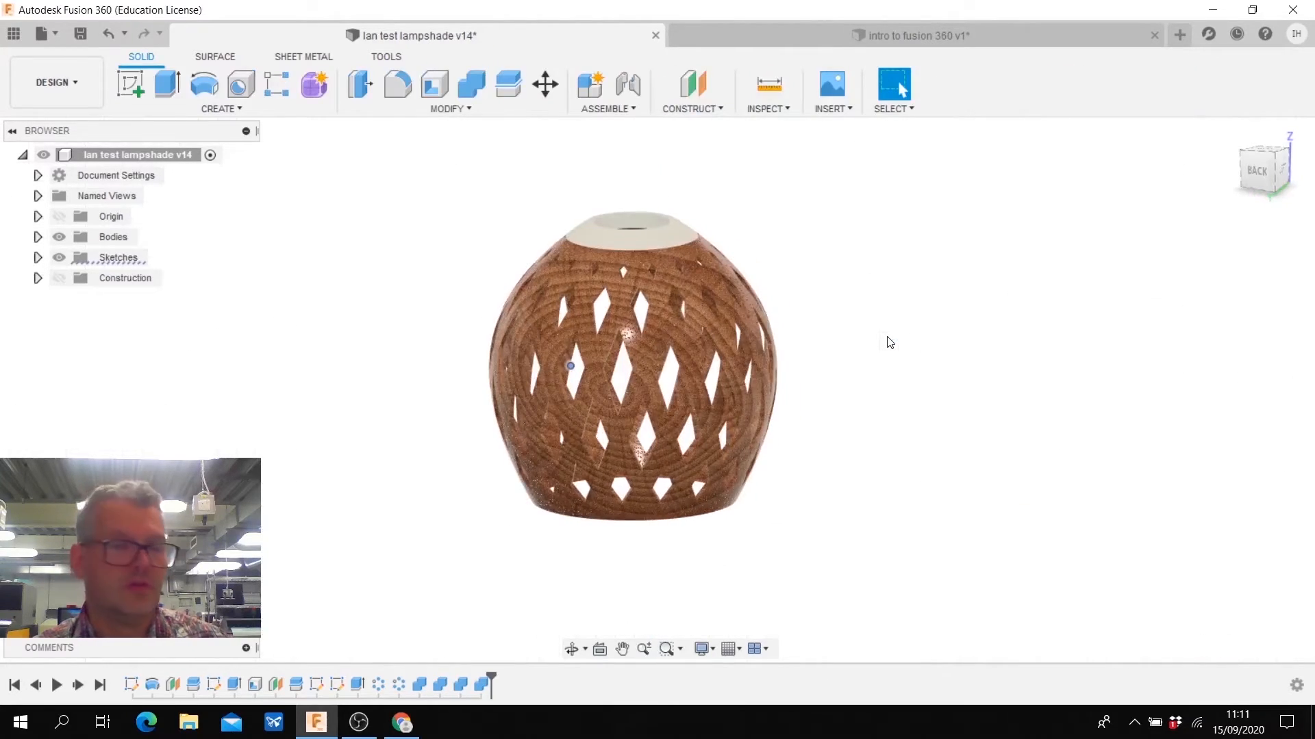
middle_click_drag(890, 343, 889, 342, "shift")
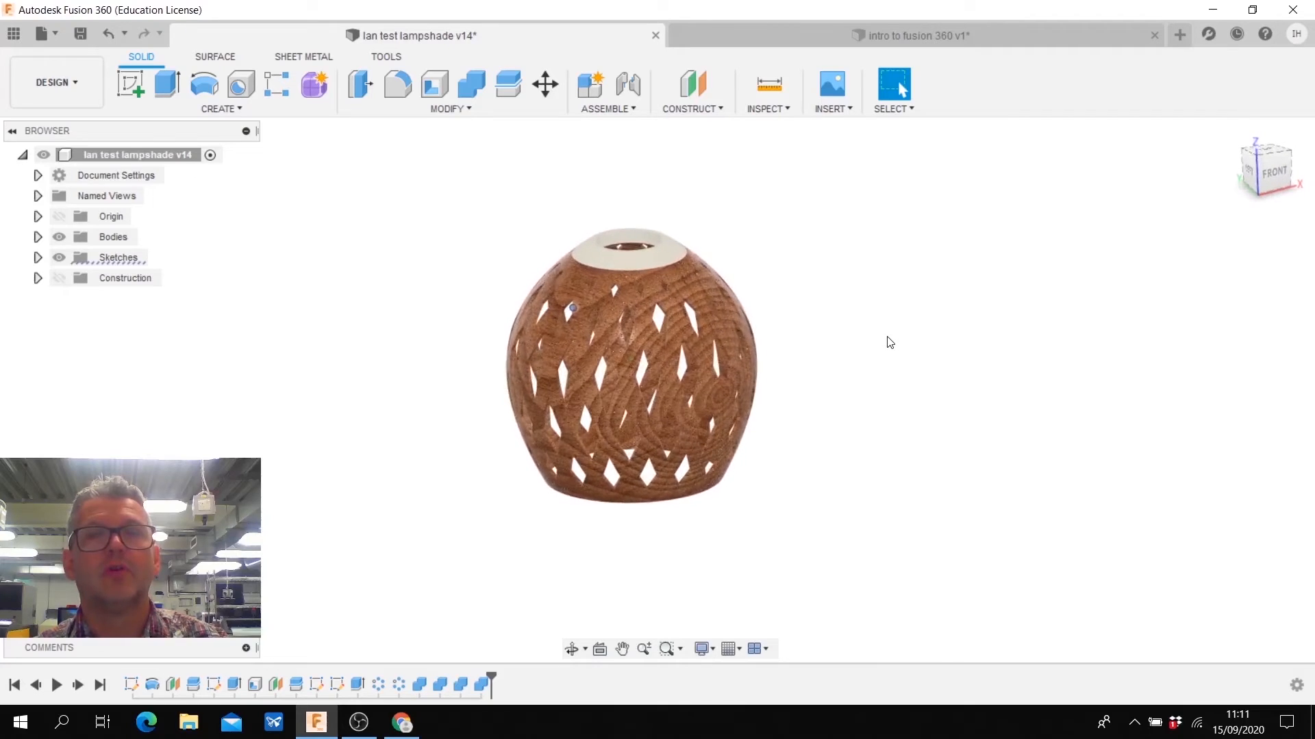
- Return to the intro to fusion 360 design and open it in the Render workspace
left_click(840, 42)
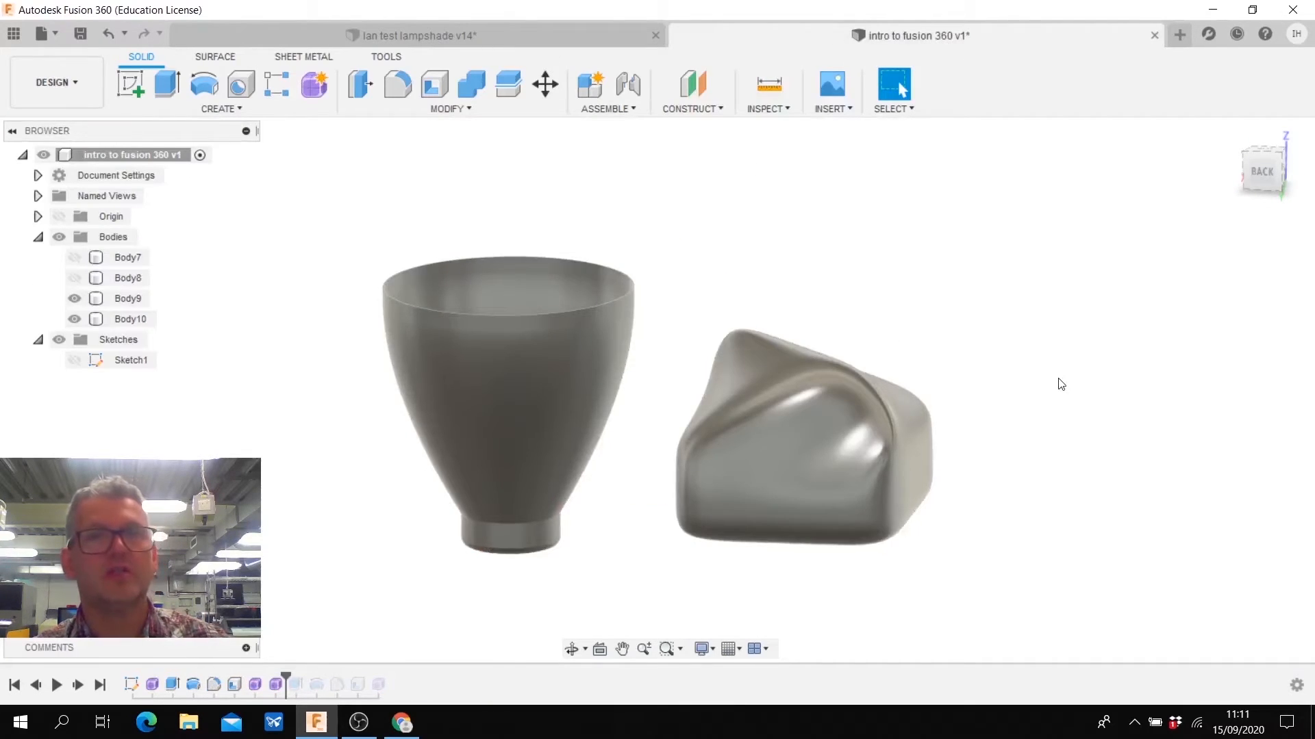
middle_click_drag(1058, 379, 1058, 379, "shift")
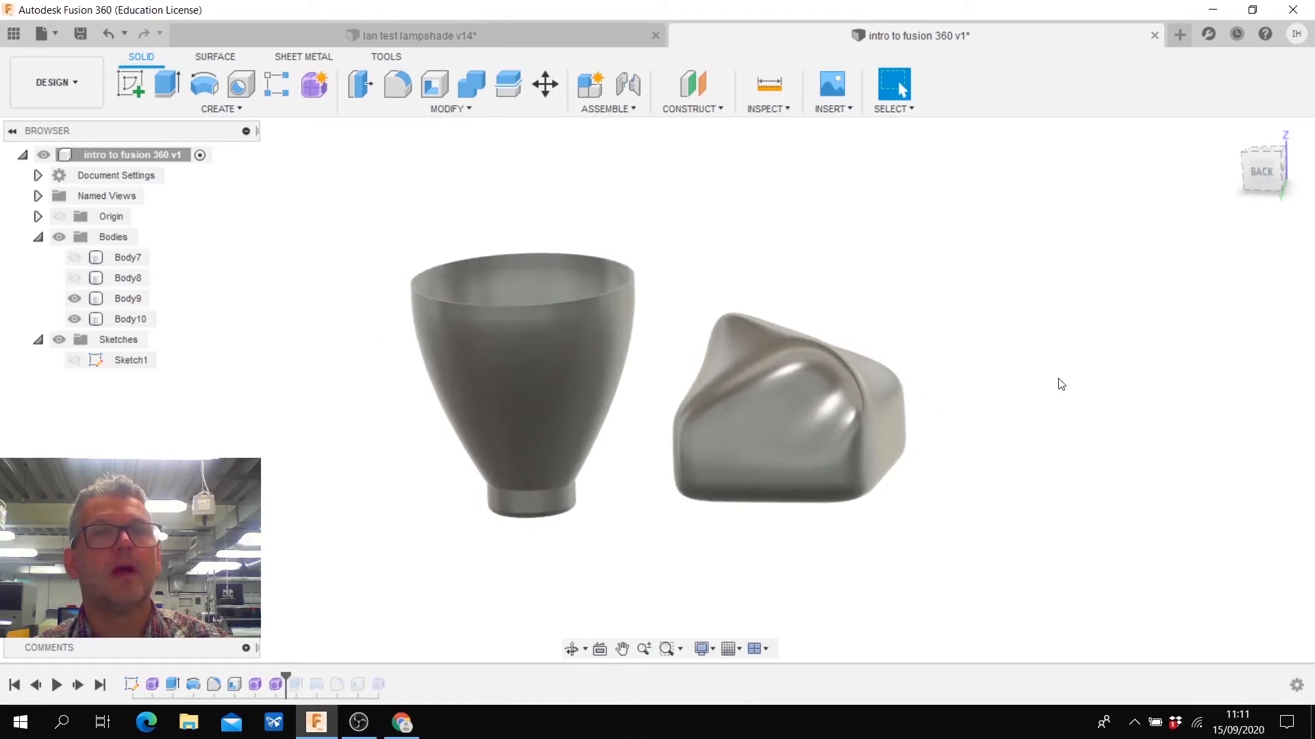
left_click(44, 85)
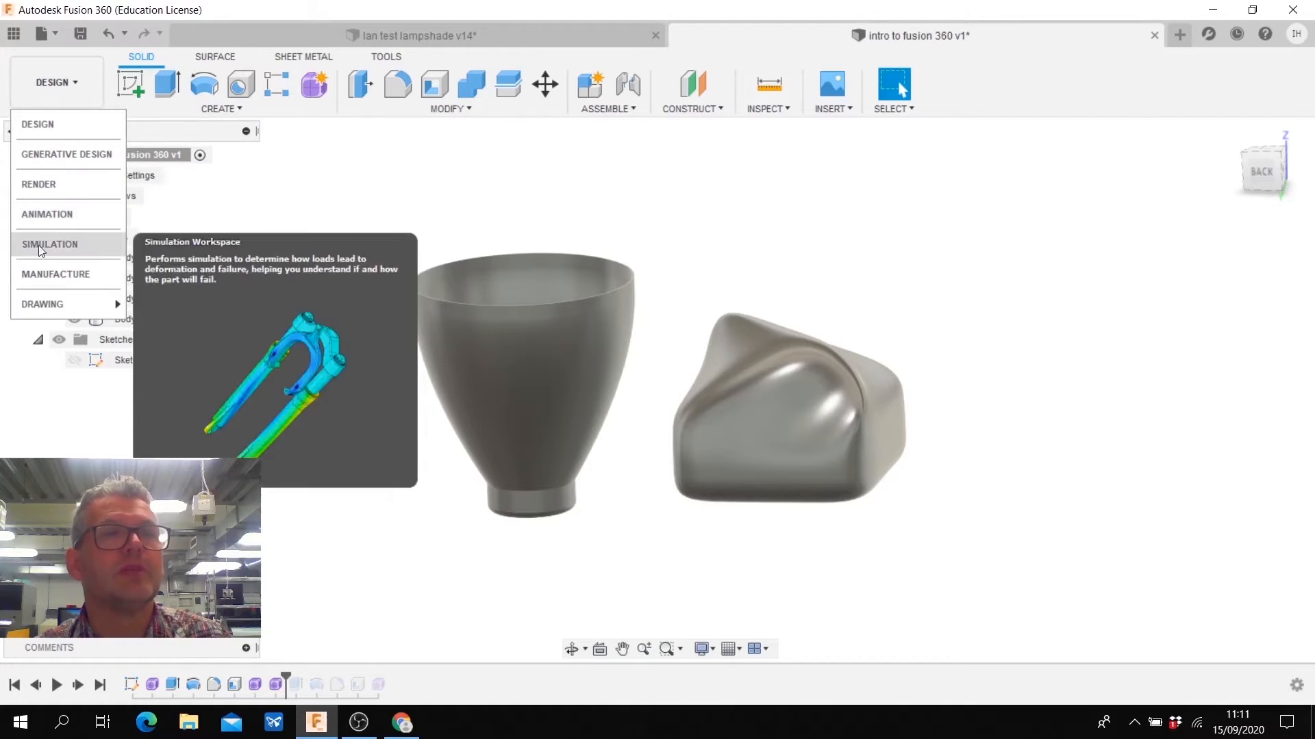
mouse_move(20, 313)
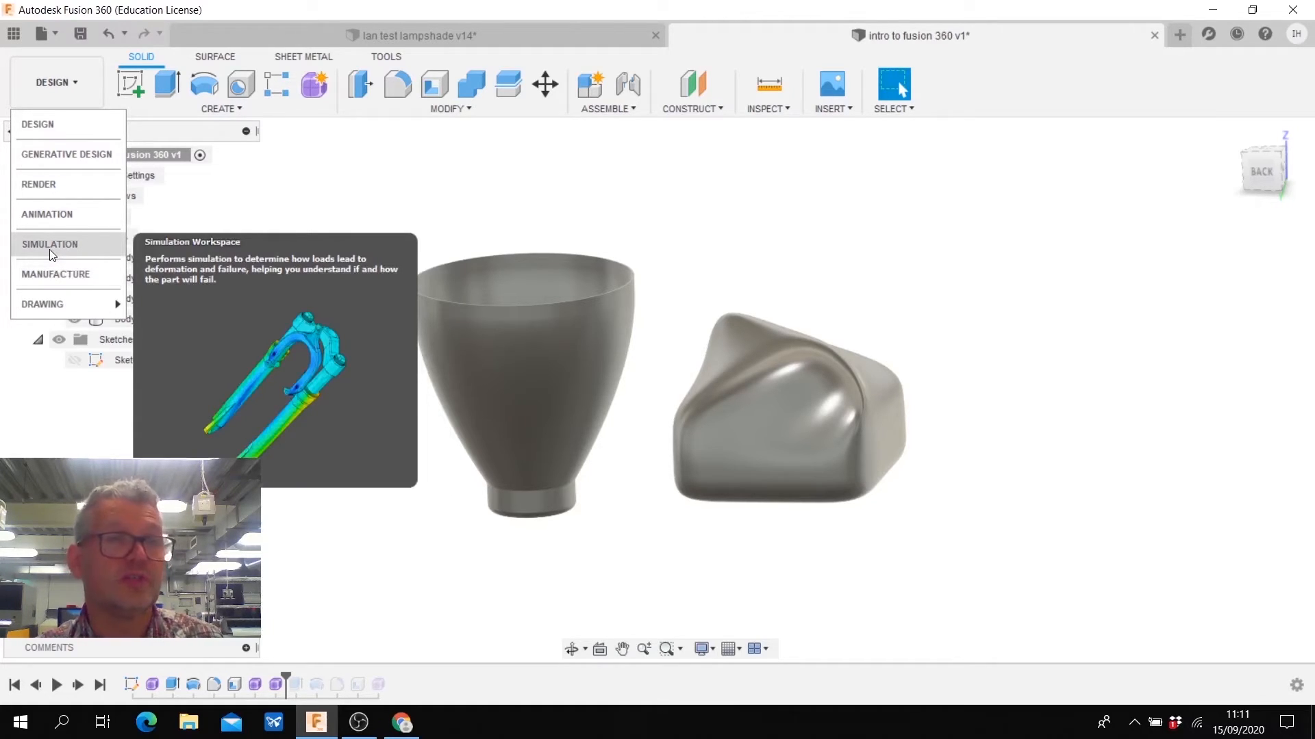
left_click(40, 186)
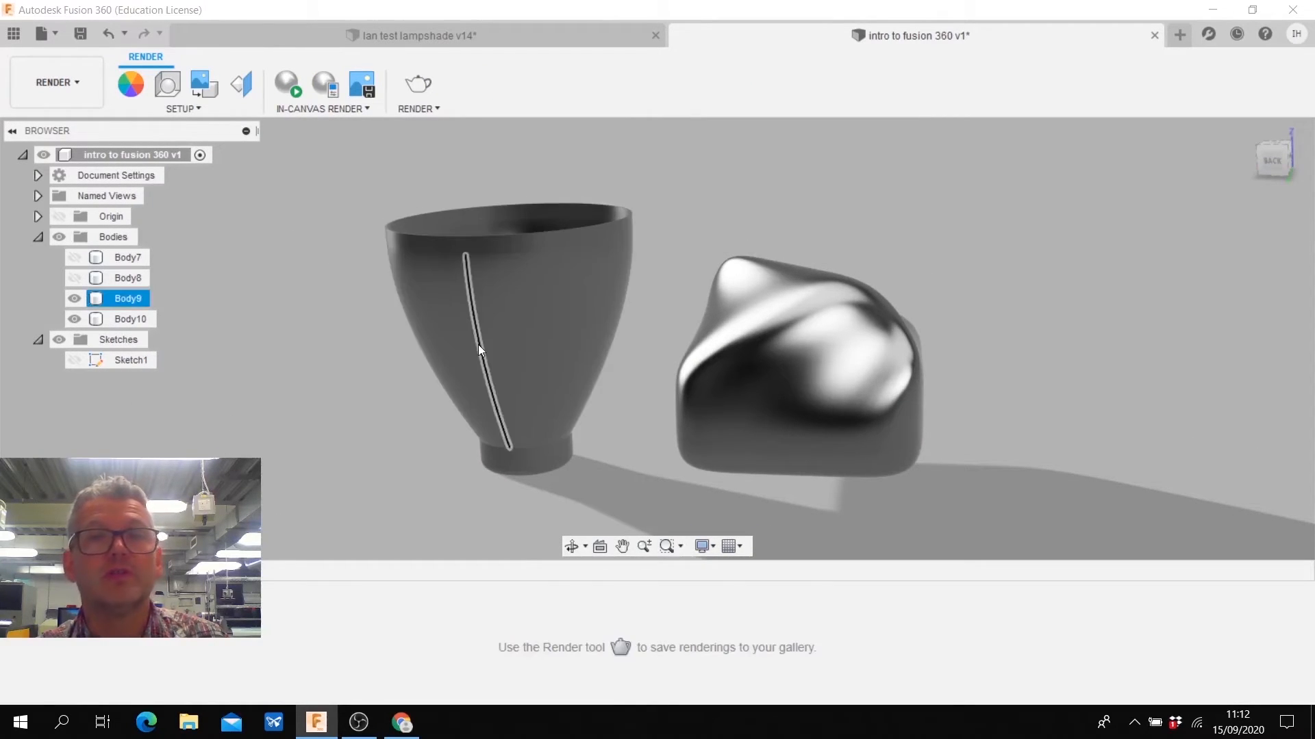
- Apply the pale pink appearance to the revolved body and Granite - Black and White to the sculpted body
left_click(134, 93)
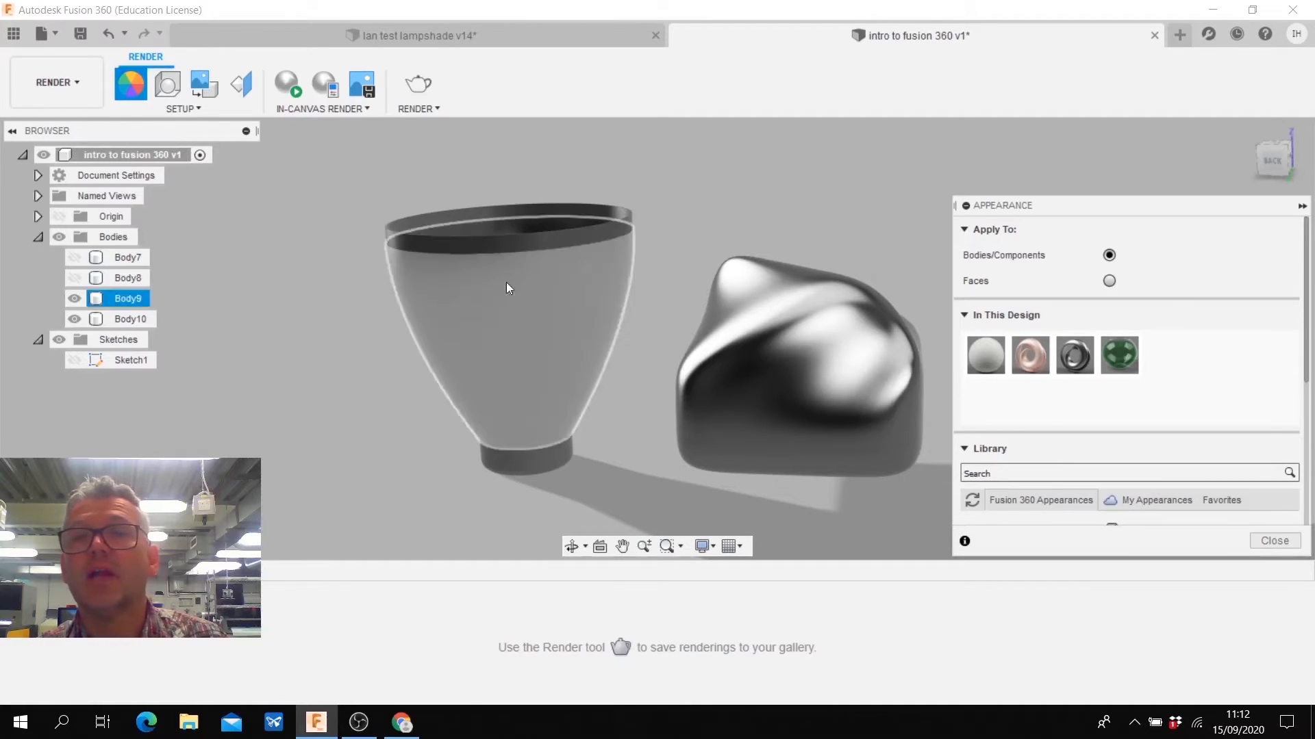
left_click_drag(1030, 354, 480, 322)
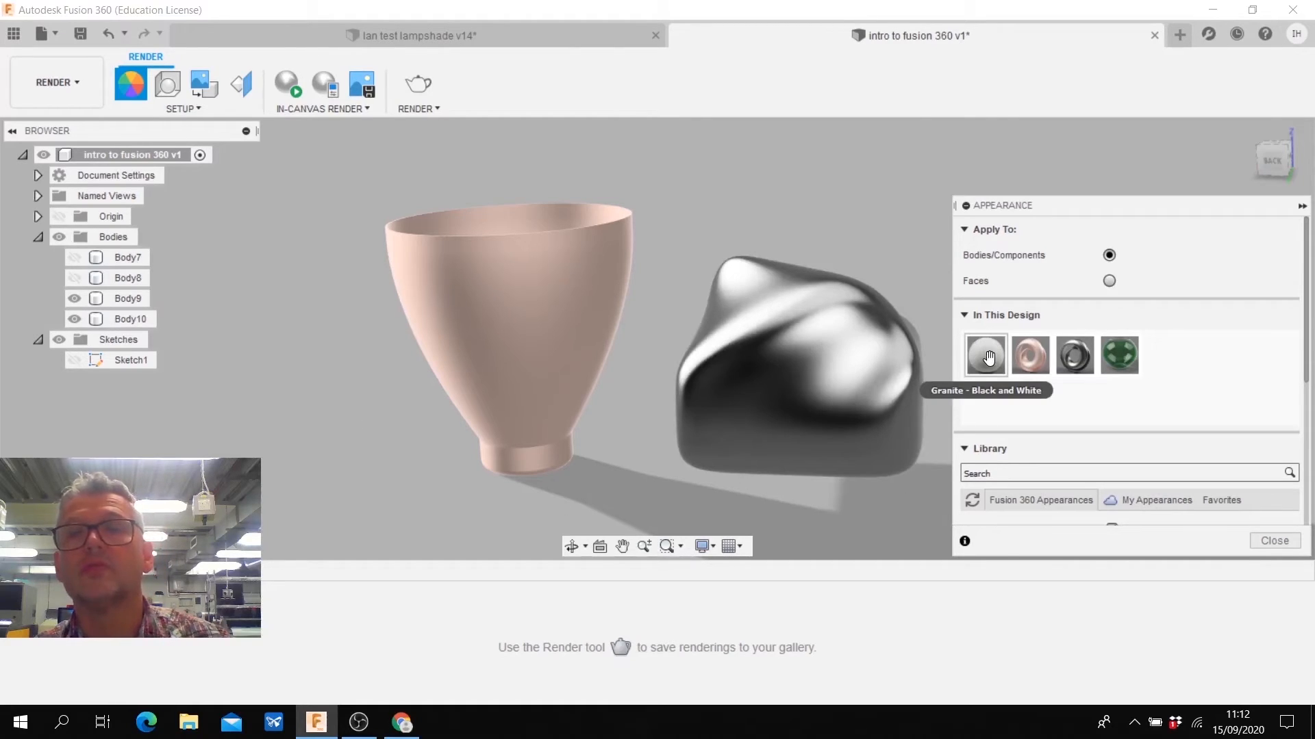
left_click_drag(986, 355, 788, 369)
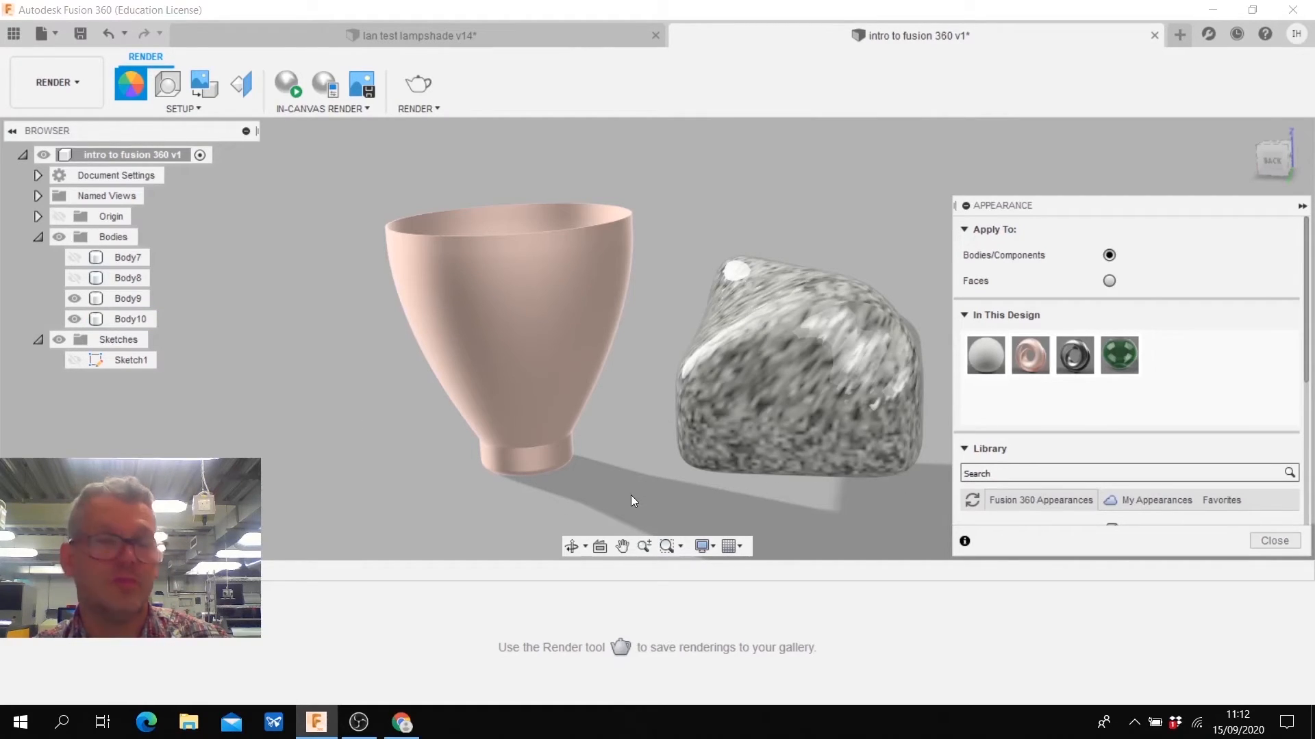
middle_click_drag(631, 495, 631, 495, "shift")
- Apply the green glass appearance to the revolved body and recolour the glass to purple, RGB 216, 112, 229
left_click_drag(1119, 355, 730, 336)
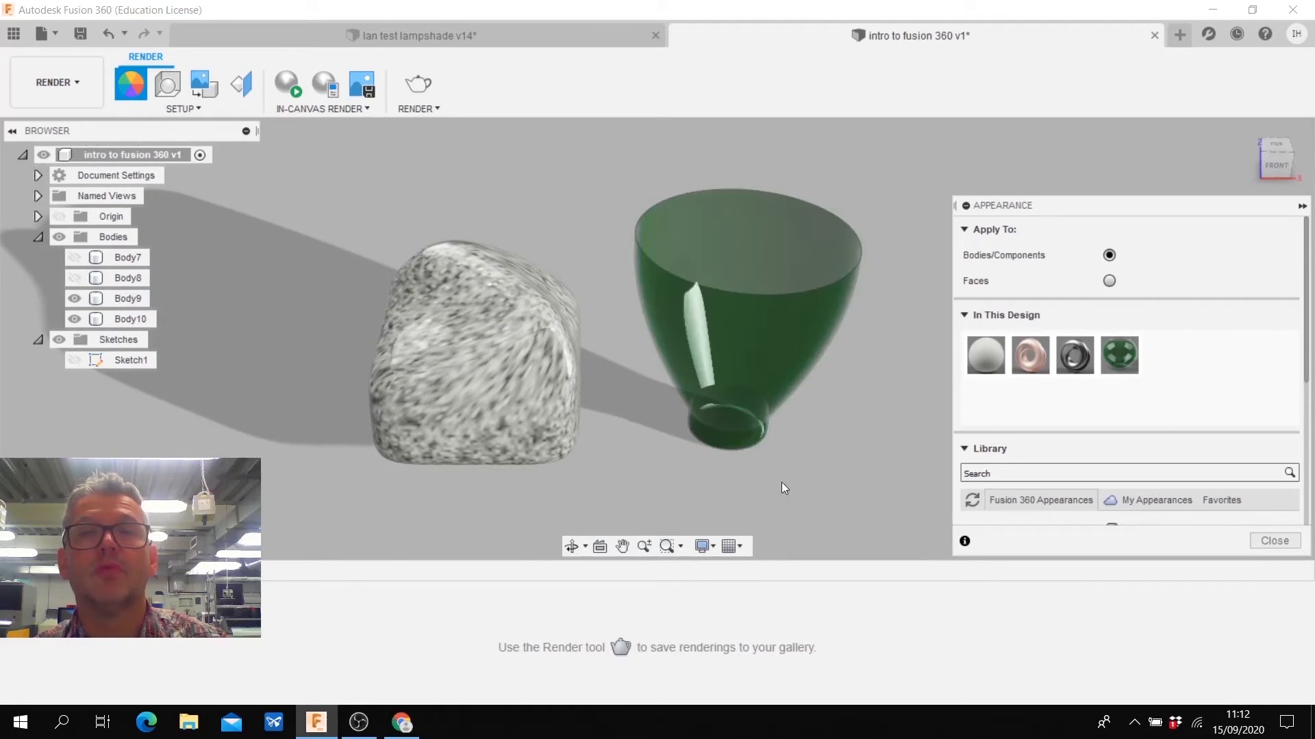
middle_click_drag(778, 482, 782, 475, "shift")
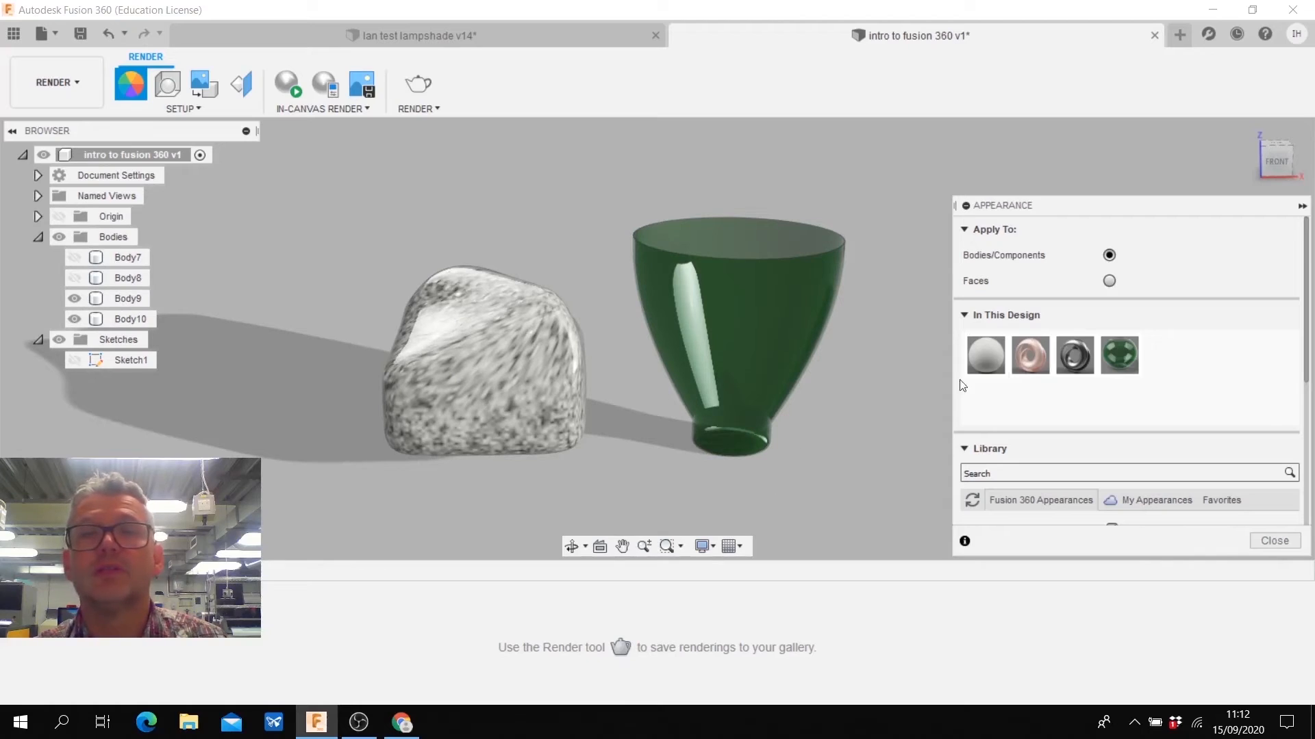
right_click(1121, 372)
left_click(1154, 382)
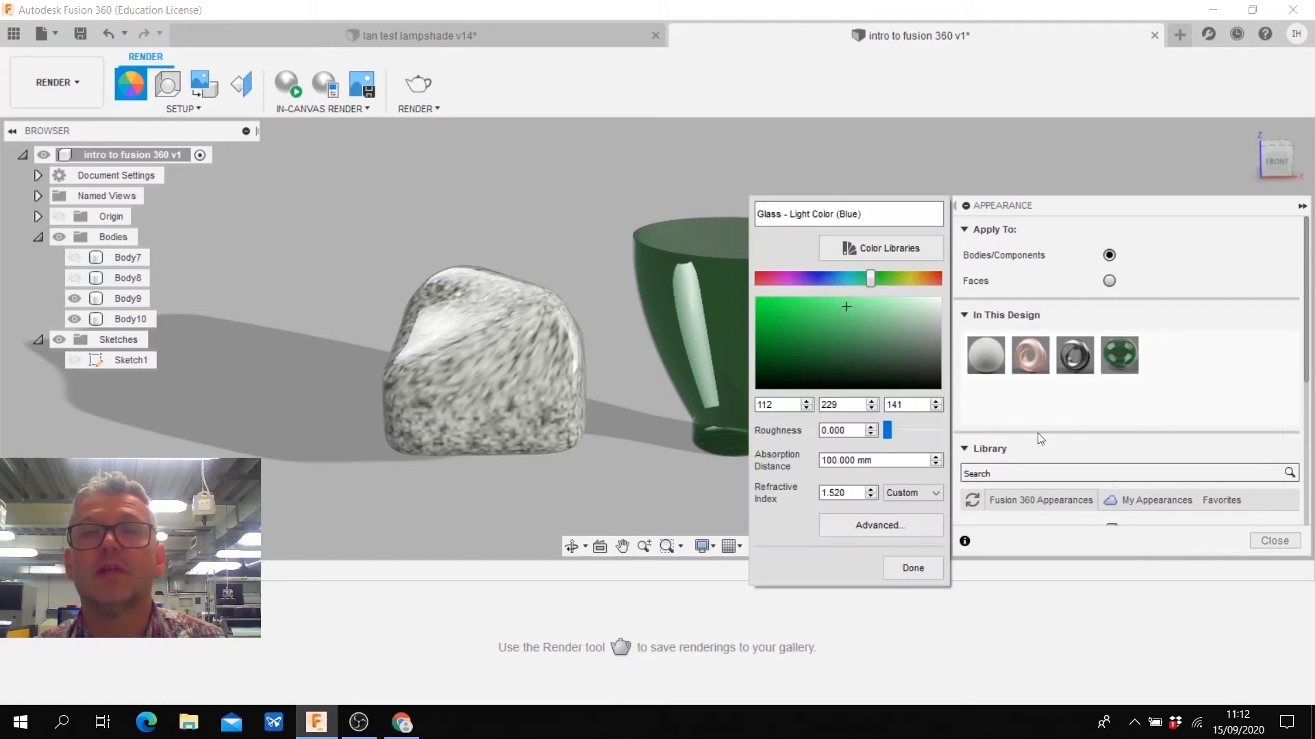
left_click_drag(873, 278, 795, 288)
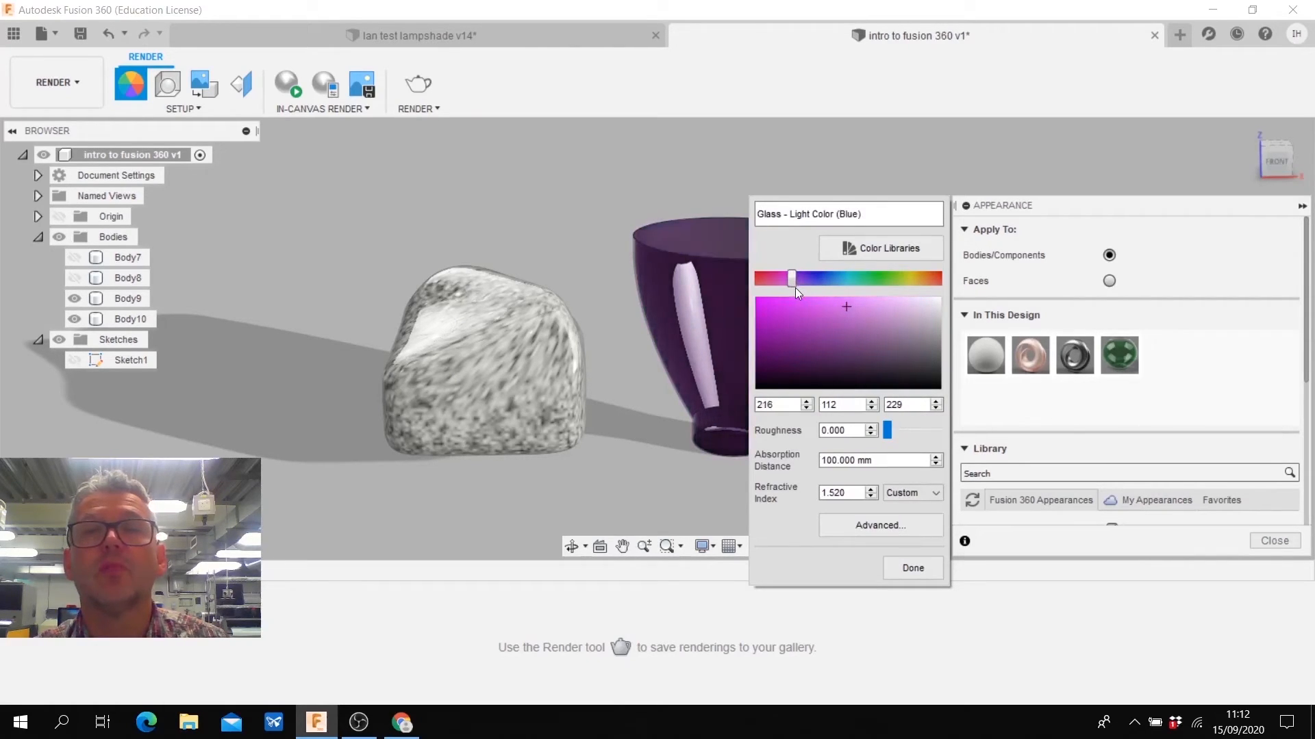
left_click(912, 567)
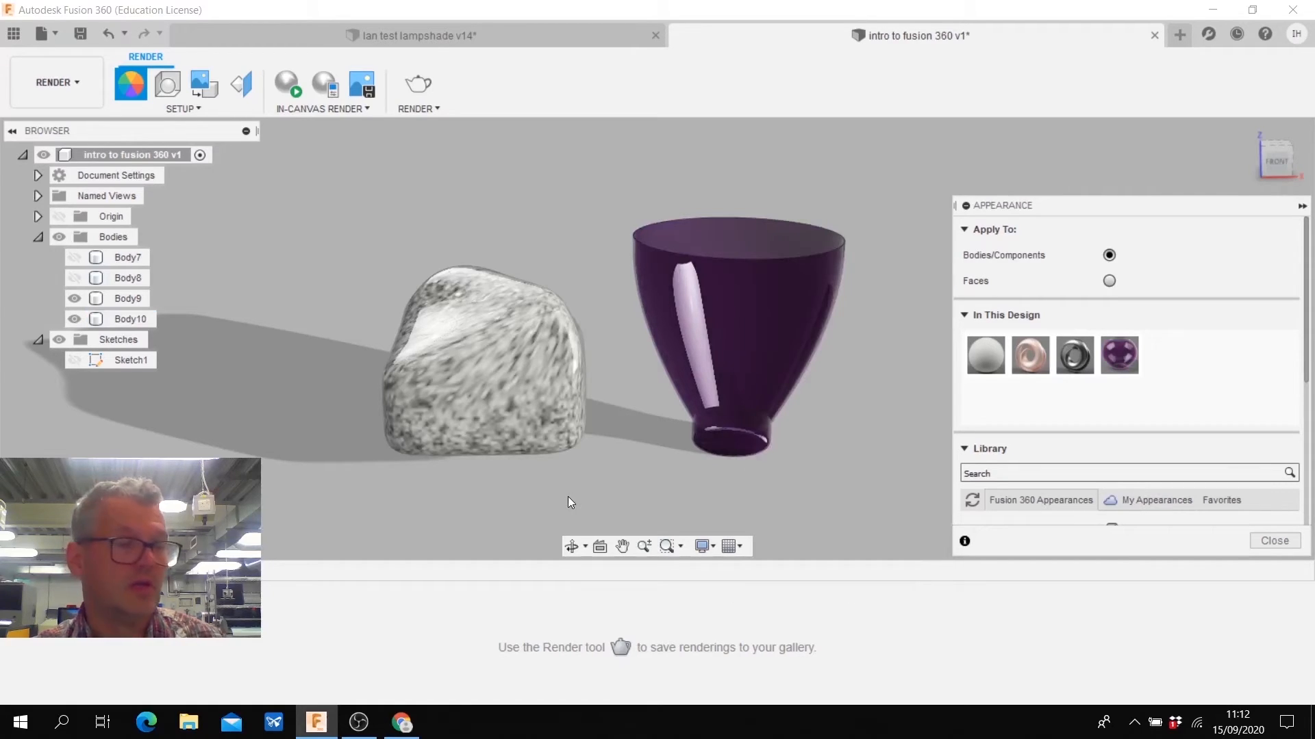
- Replace the revolved body's glass with the pale pink appearance and view both bodies from the back
middle_click_drag(568, 497, 493, 488, "shift")
left_click_drag(1030, 355, 791, 320)
middle_click_drag(877, 421, 877, 421, "shift")
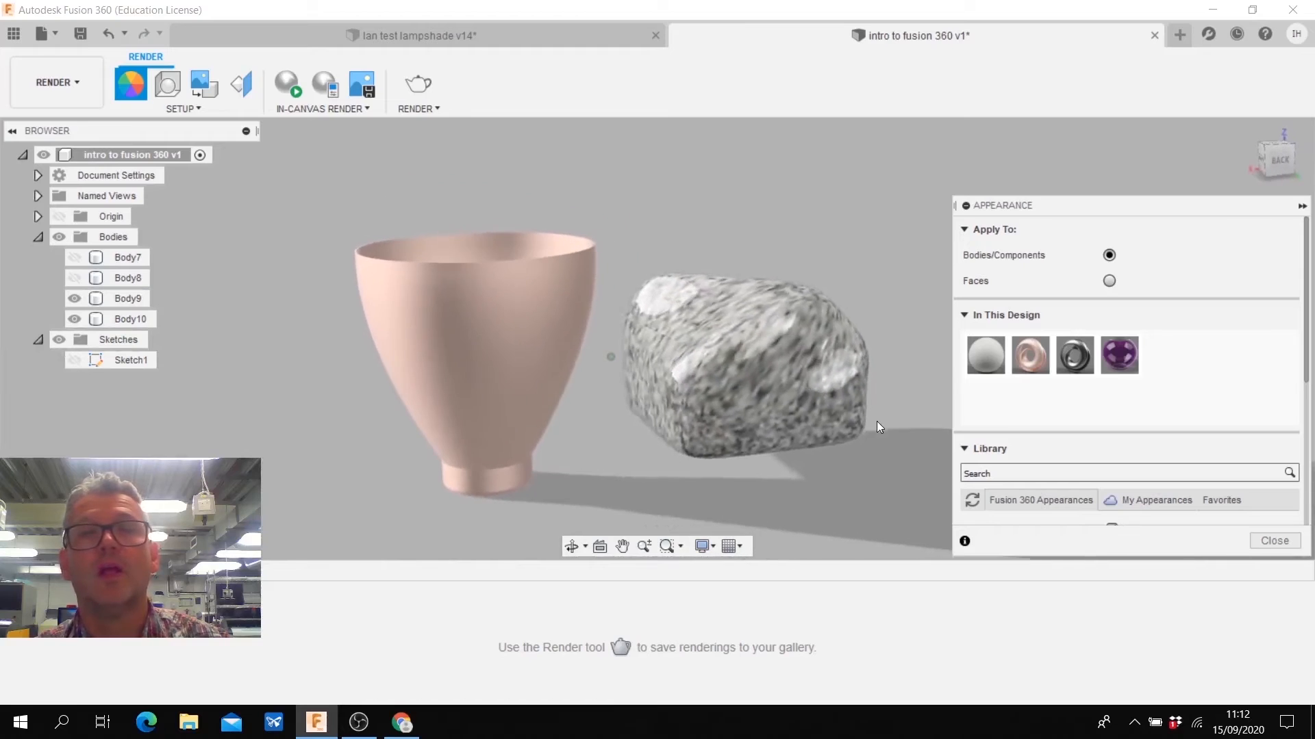
- Try adjusting the environment brightness in the scene settings, and close the settings
left_click(168, 84)
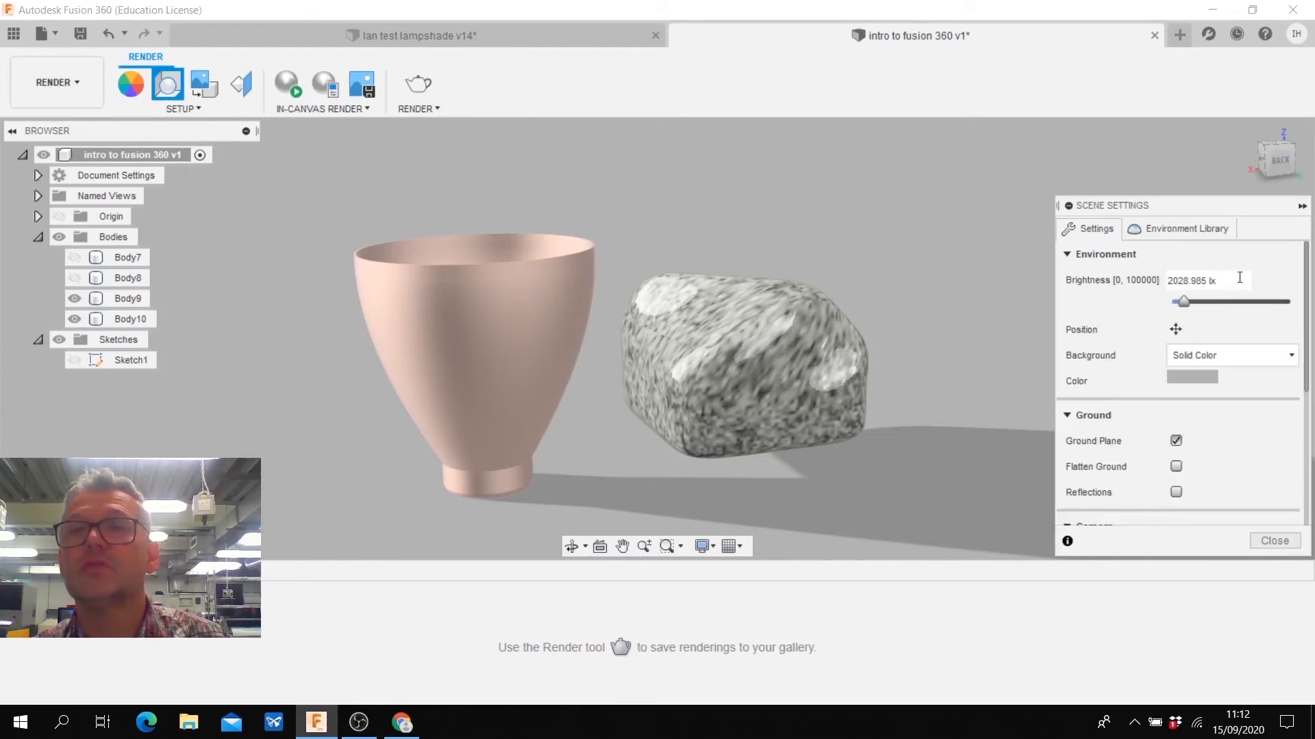
left_click_drag(1181, 302, 1187, 312)
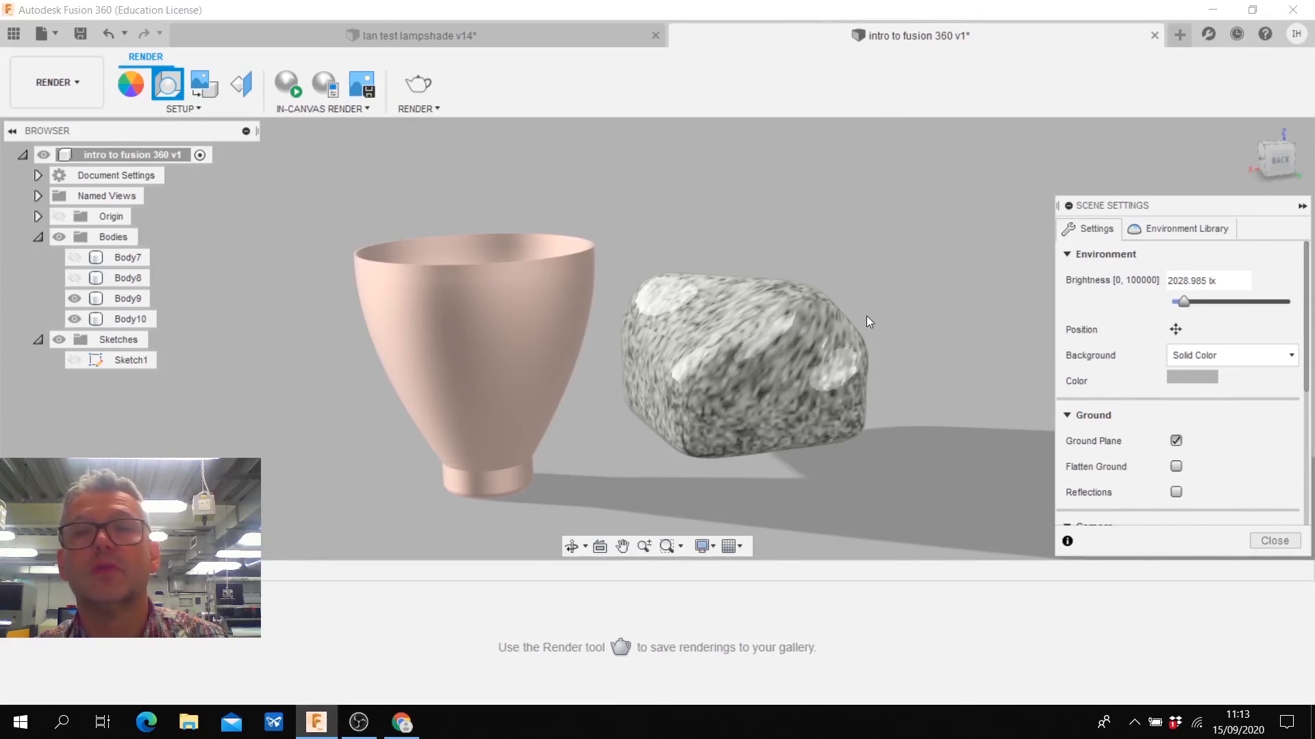
left_click(1263, 540)
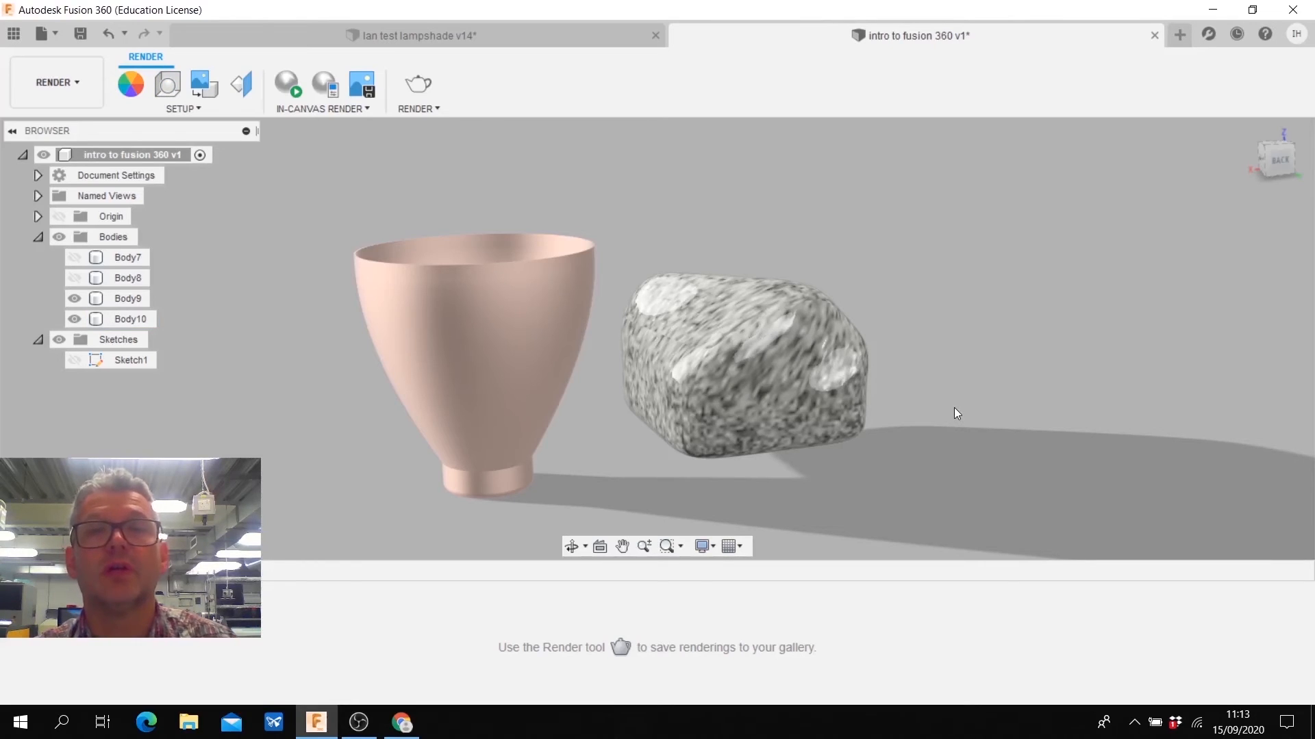
- Animate the camera around both bodies in the Animation workspace, extending the storyboard to 17 seconds, and play it back
left_click(47, 89)
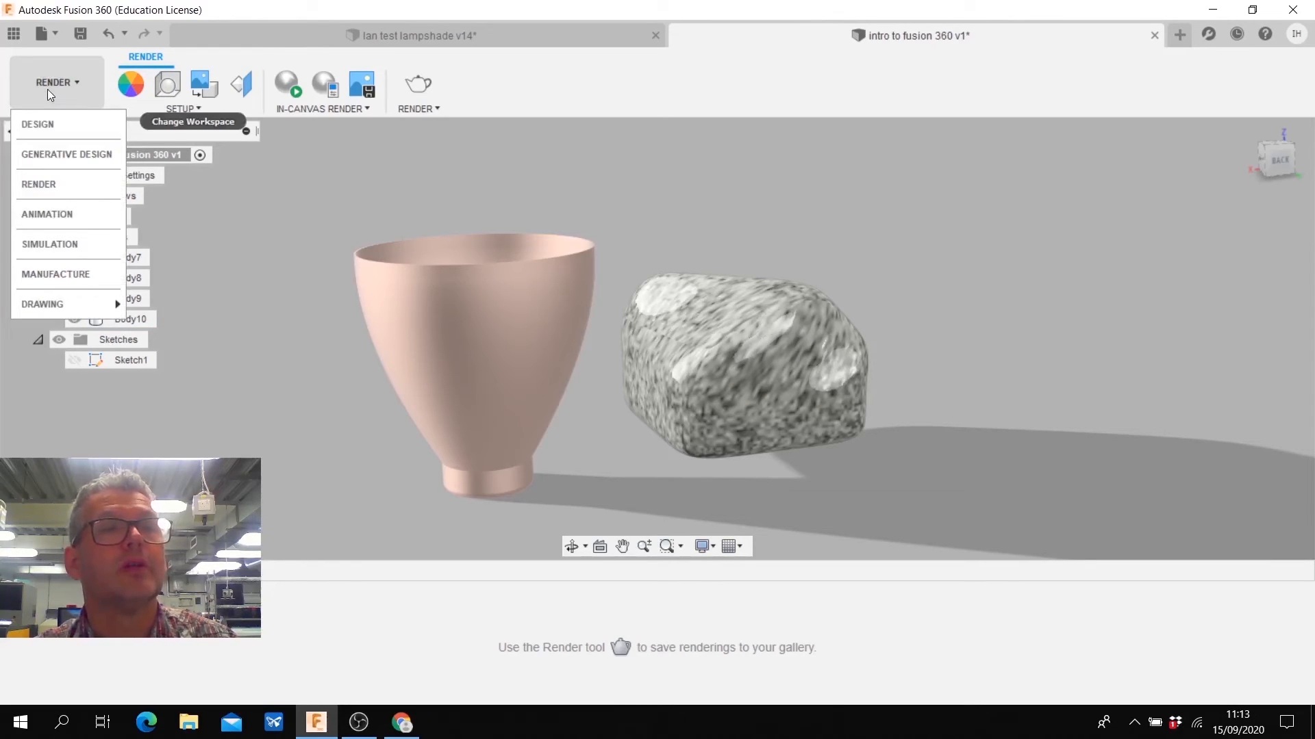
left_click(47, 215)
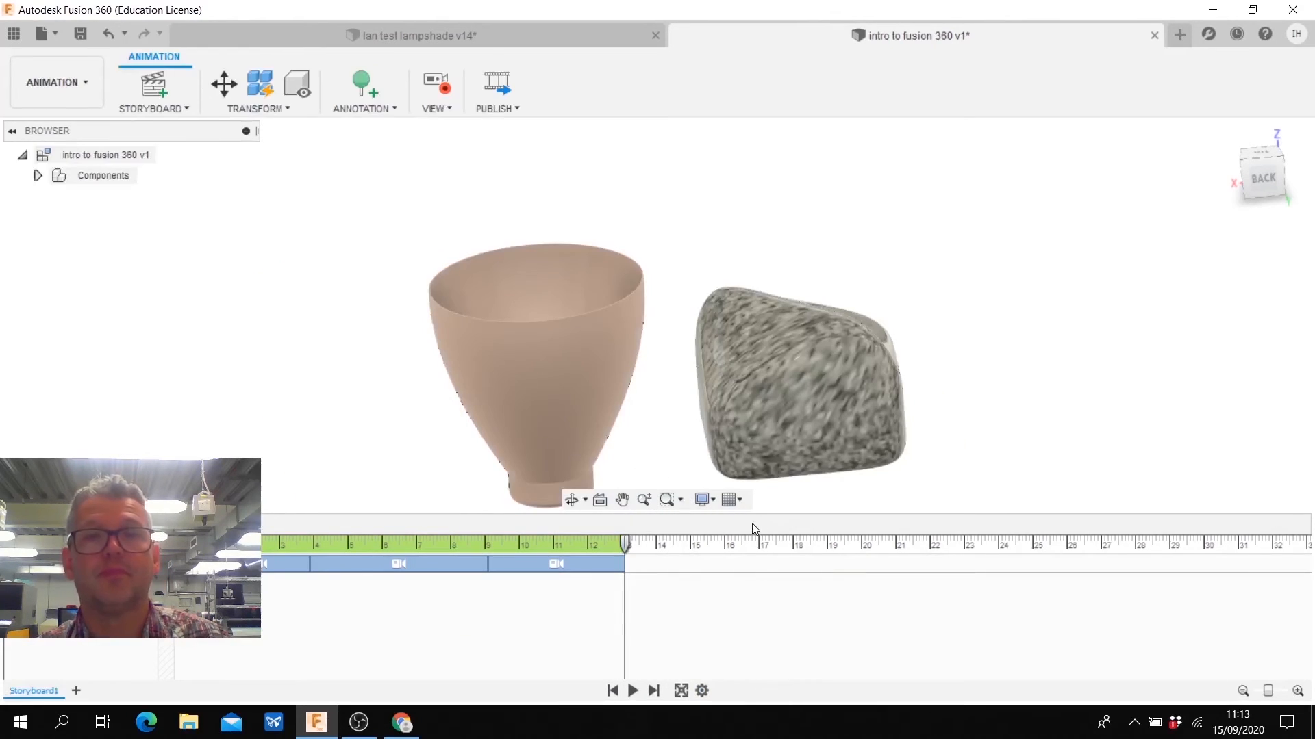
left_click(632, 693)
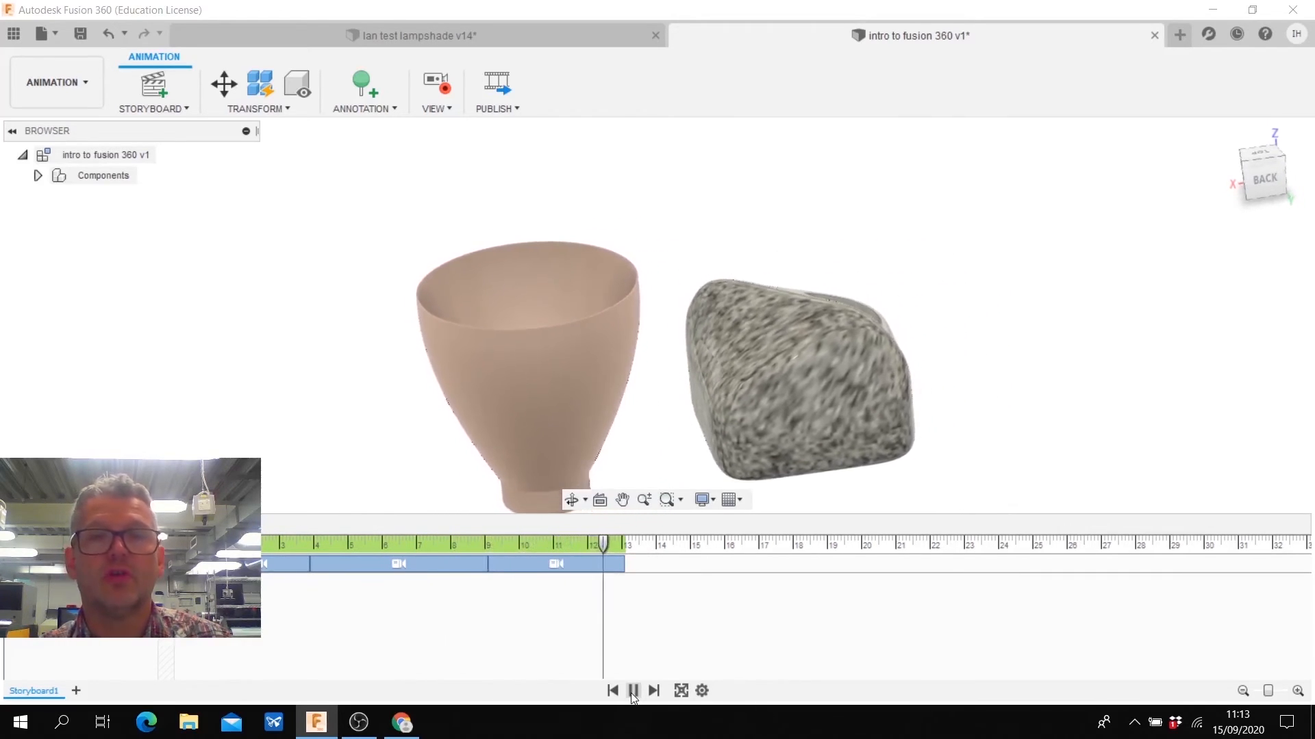
left_click(764, 546)
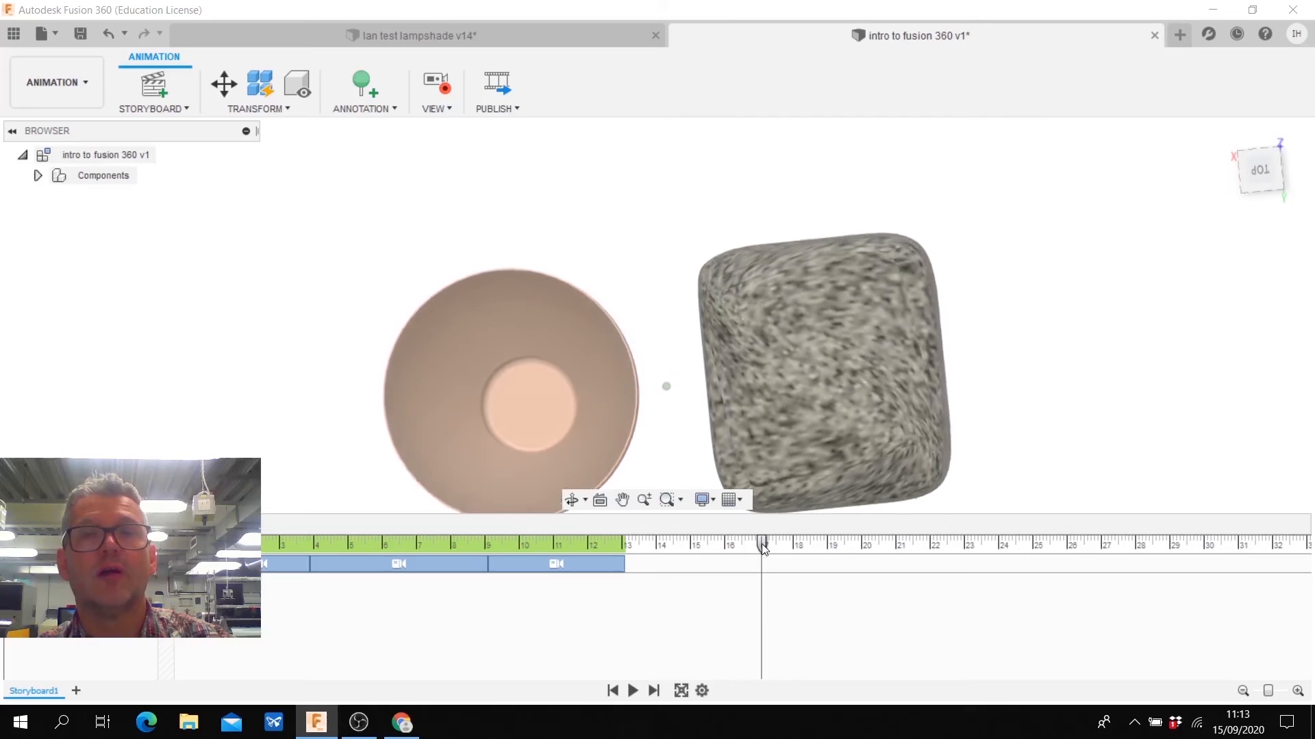
left_click(633, 691)
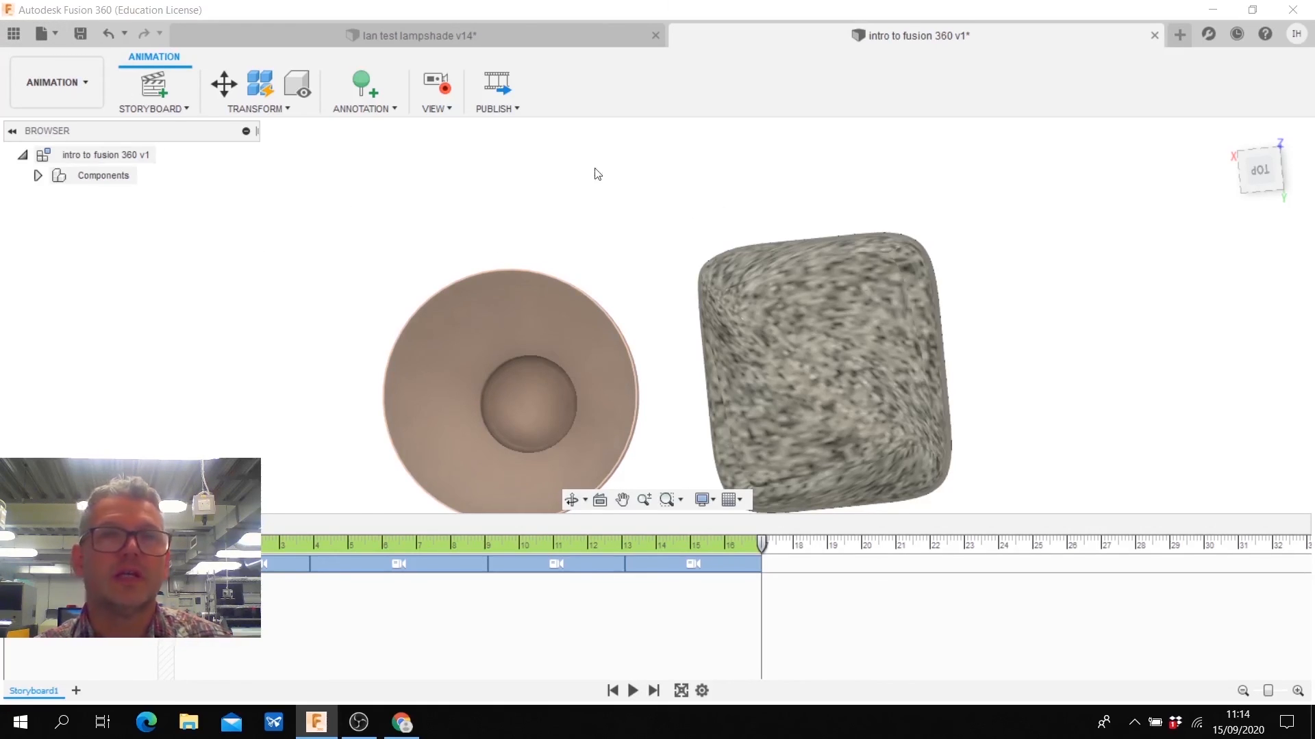
- Examine the lampshade in its rendered cracked-earth scene, and return to the intro to fusion 360 design
left_click(444, 37)
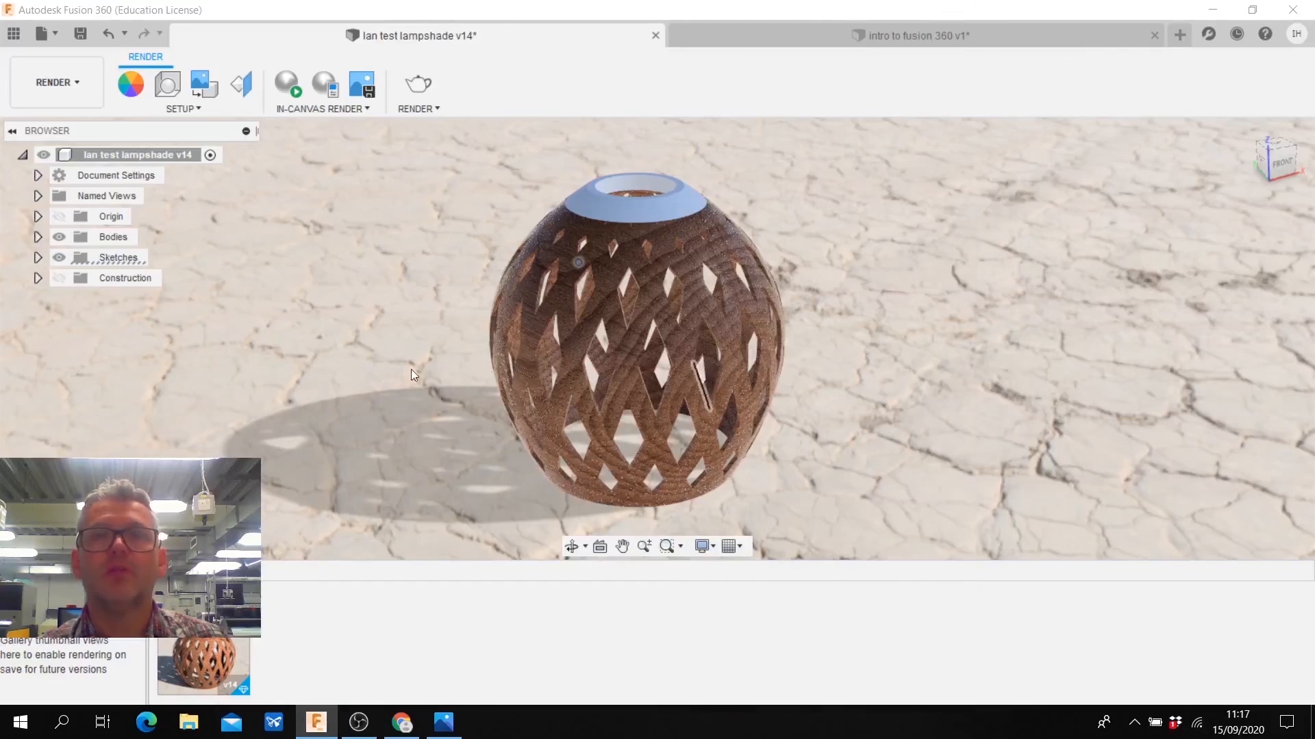
left_click(836, 39)
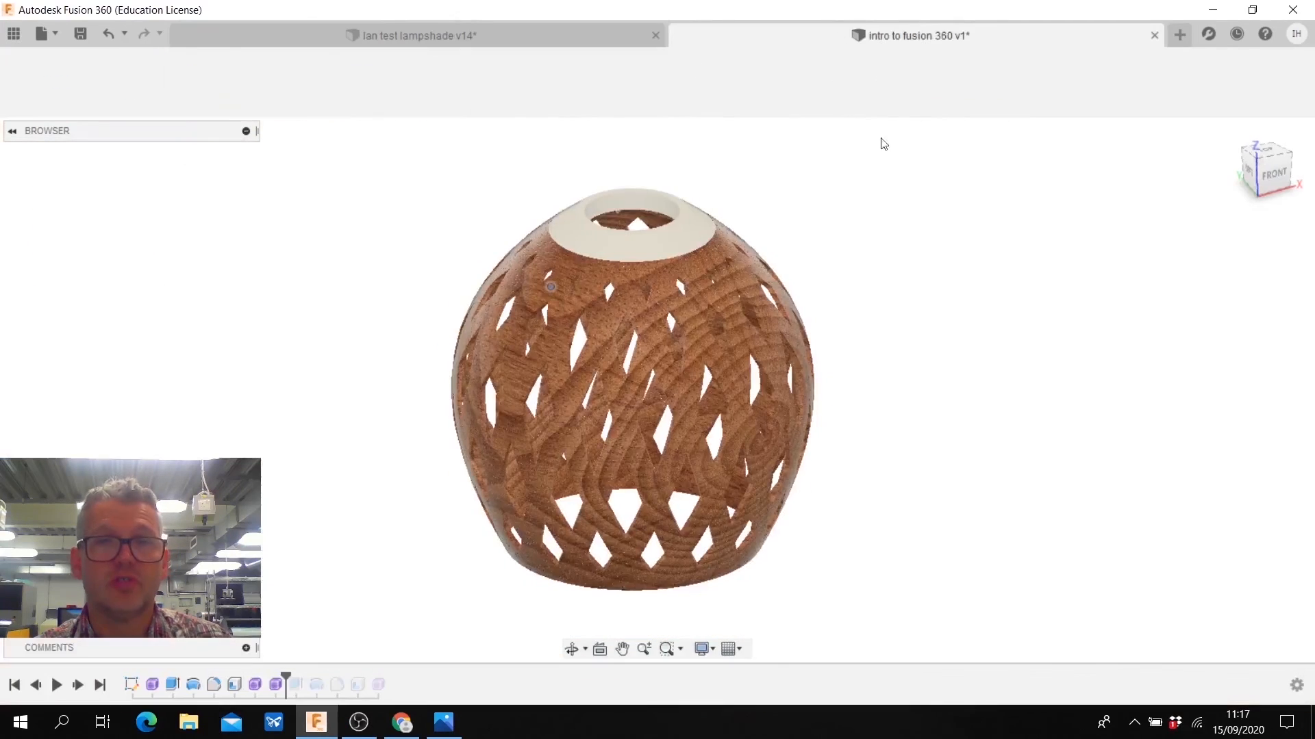